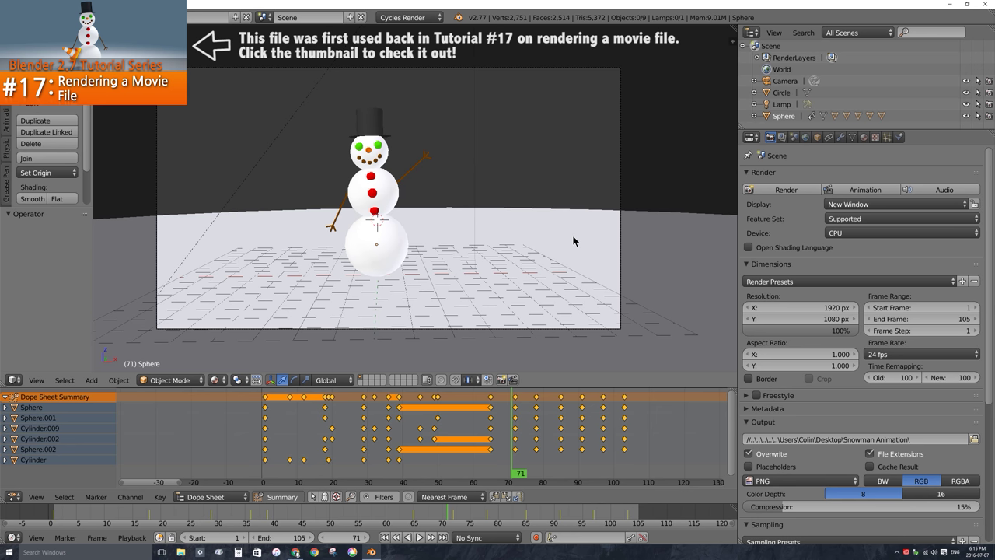
- Play back the snowman animation and stop it at frame 104
{"action": "left_click", "coordinate": [268, 428]}
{"action": "key", "text": "alt+a"}
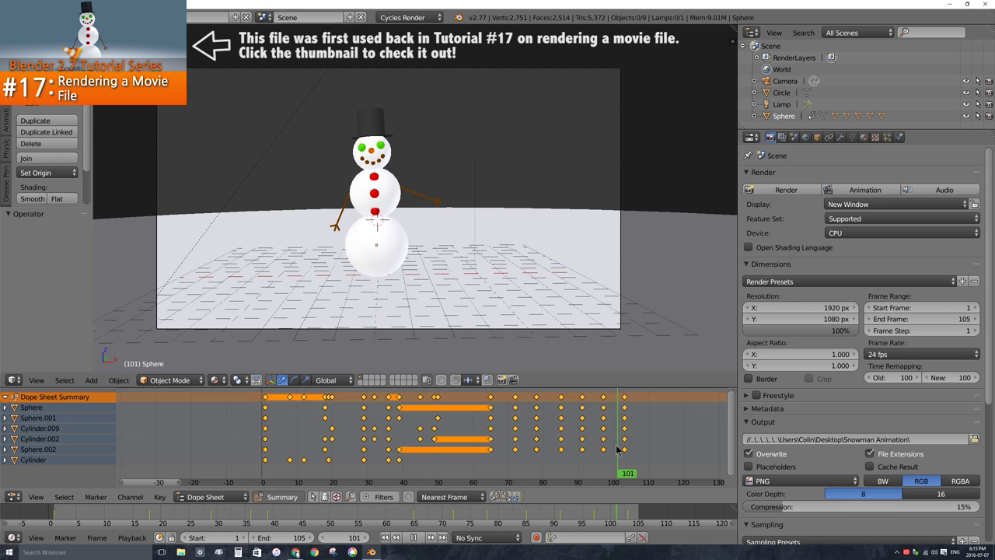
{"action": "left_click_drag", "start_coordinate": [616, 448], "coordinate": [629, 449]}
{"action": "key", "text": "alt+a"}
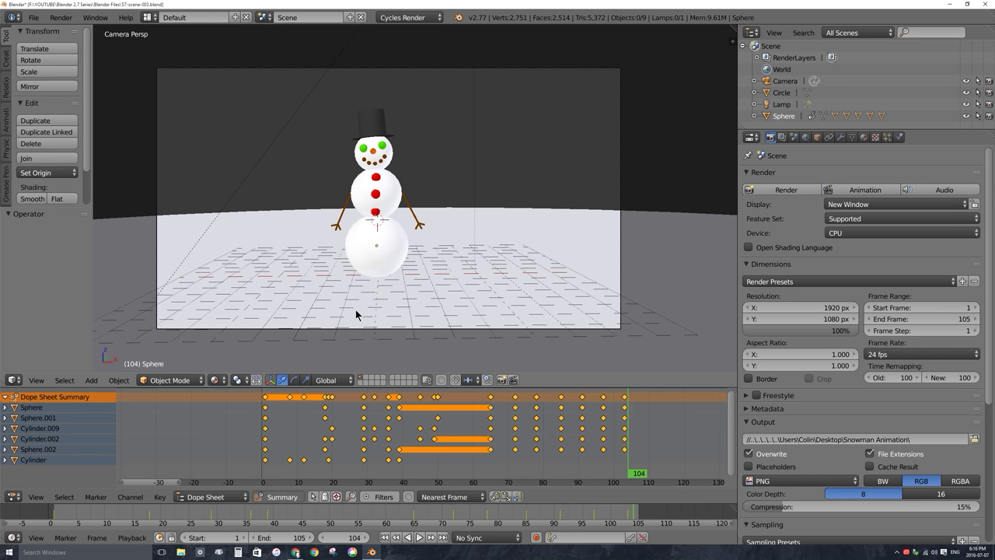
- Turn the 3D view into a Video Sequence Editor showing both sequencer and preview, and enlarge the preview region
{"action": "left_click", "coordinate": [14, 380]}
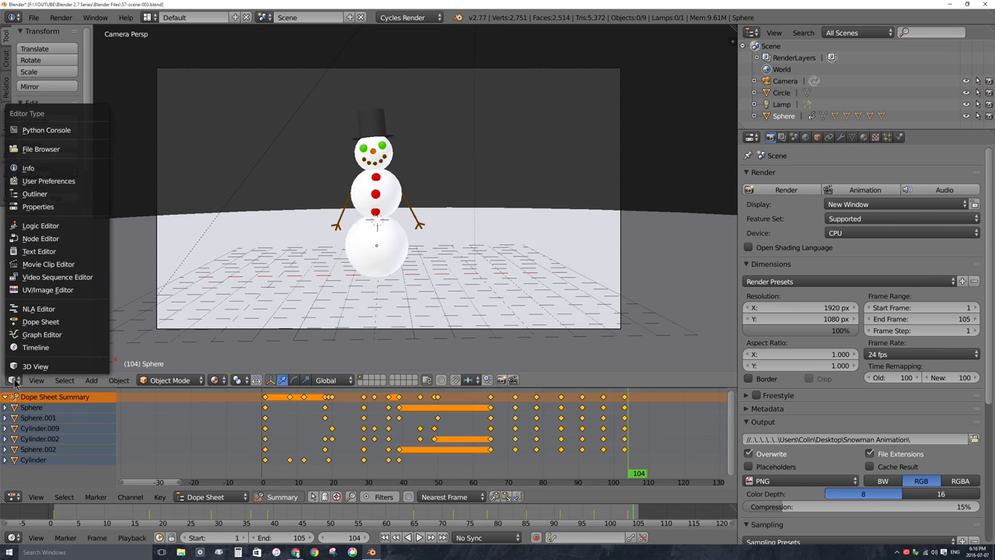
{"action": "left_click", "coordinate": [97, 278]}
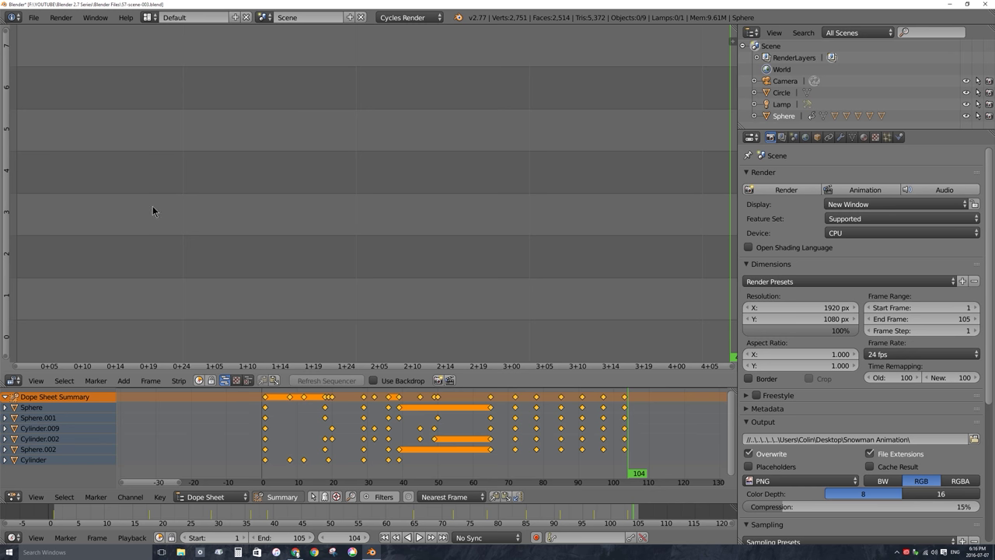
{"action": "left_click", "coordinate": [236, 380]}
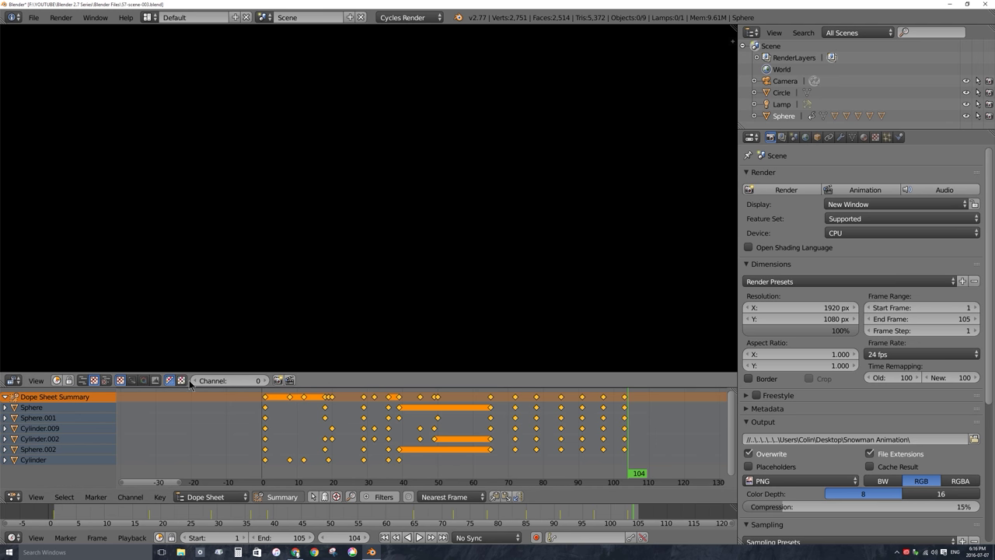
{"action": "left_click", "coordinate": [108, 380]}
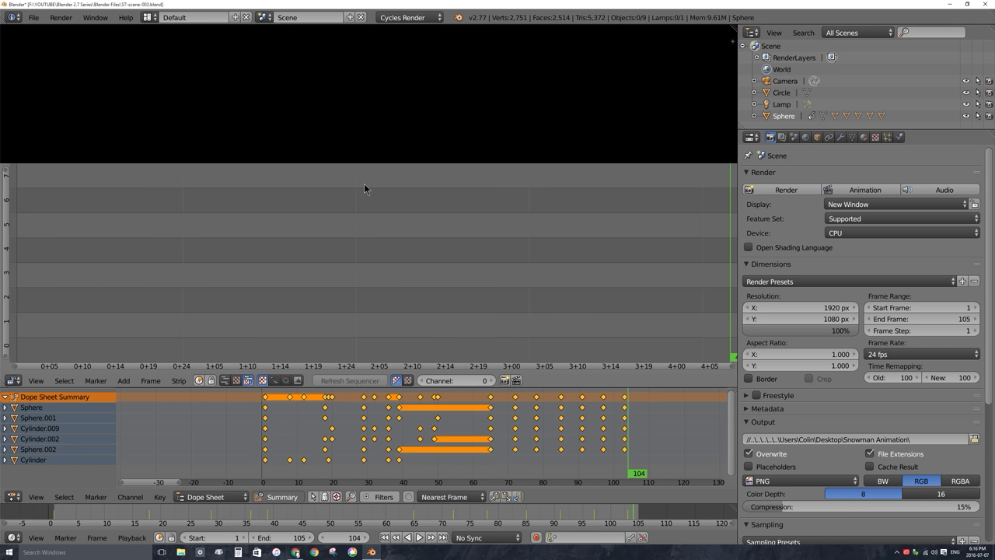
{"action": "left_click_drag", "start_coordinate": [369, 162], "coordinate": [365, 211]}
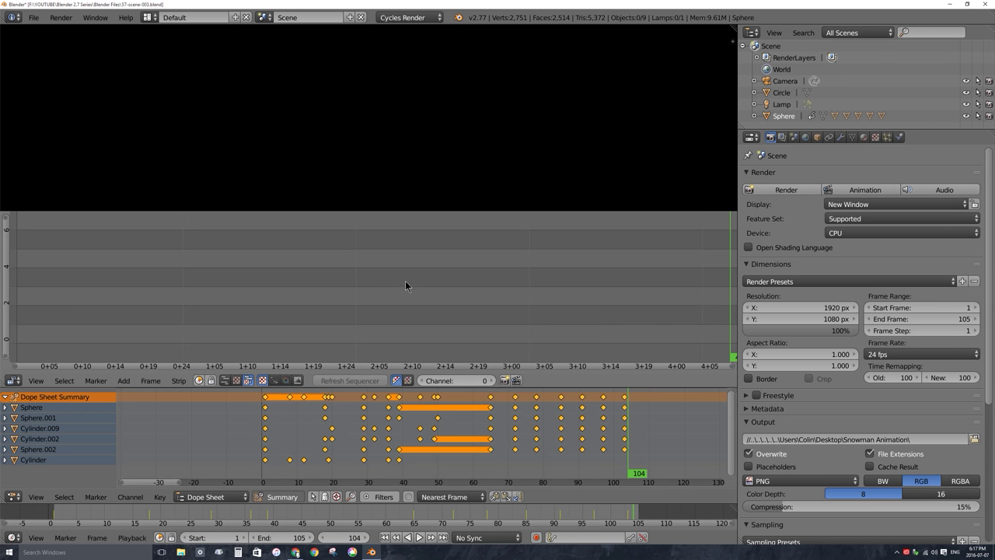
{"action": "left_click", "coordinate": [123, 380]}
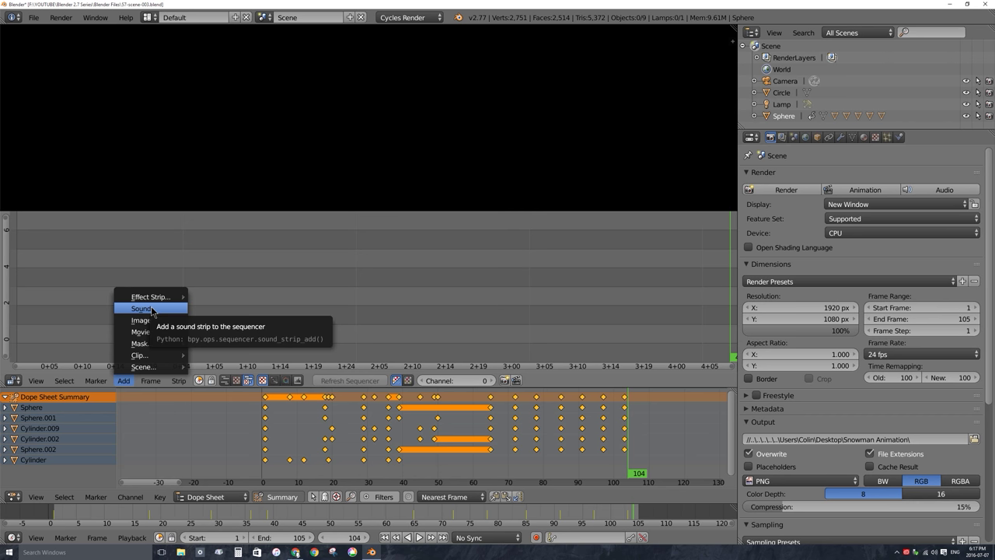
{"action": "mouse_move", "coordinate": [151, 367]}
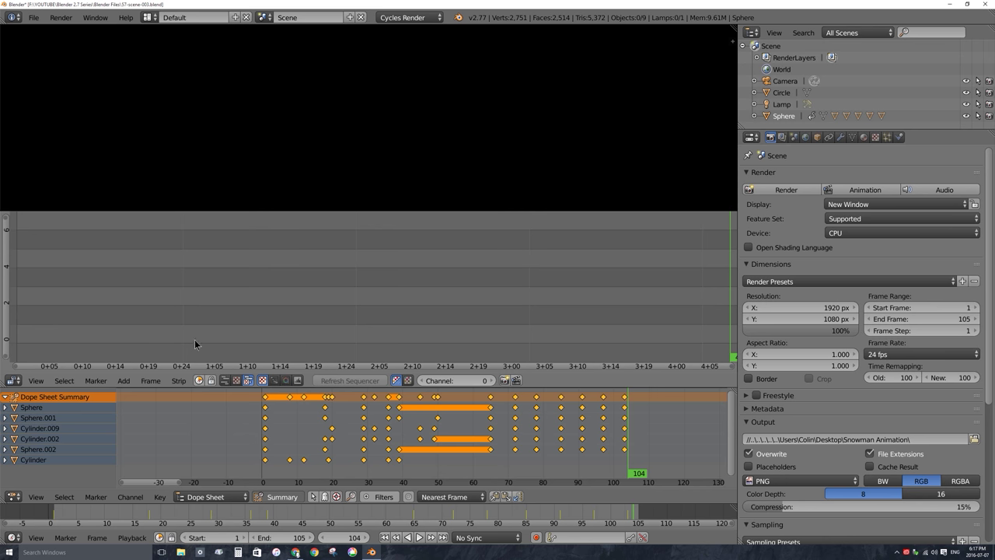
{"action": "left_click", "coordinate": [124, 381]}
{"action": "mouse_move", "coordinate": [142, 368]}
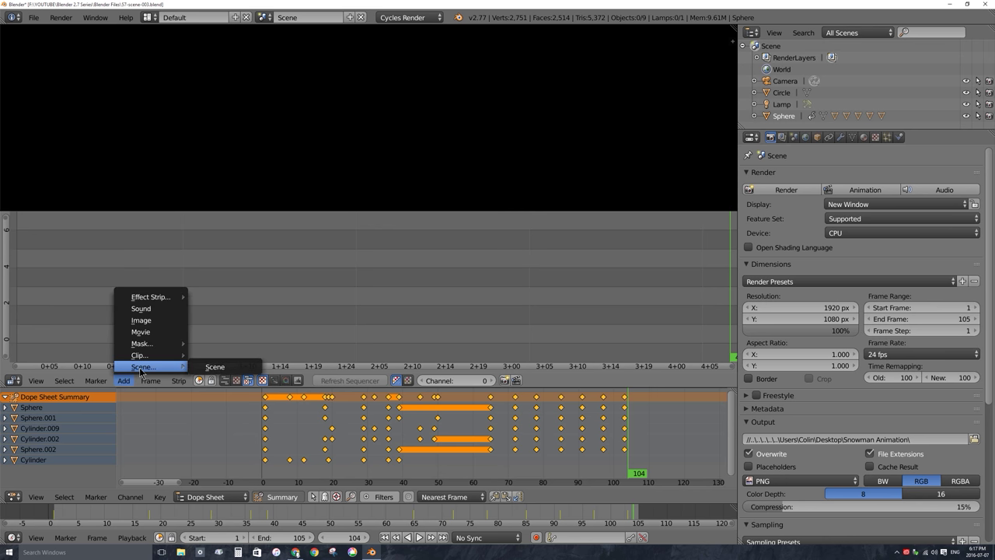
{"action": "left_click", "coordinate": [228, 369]}
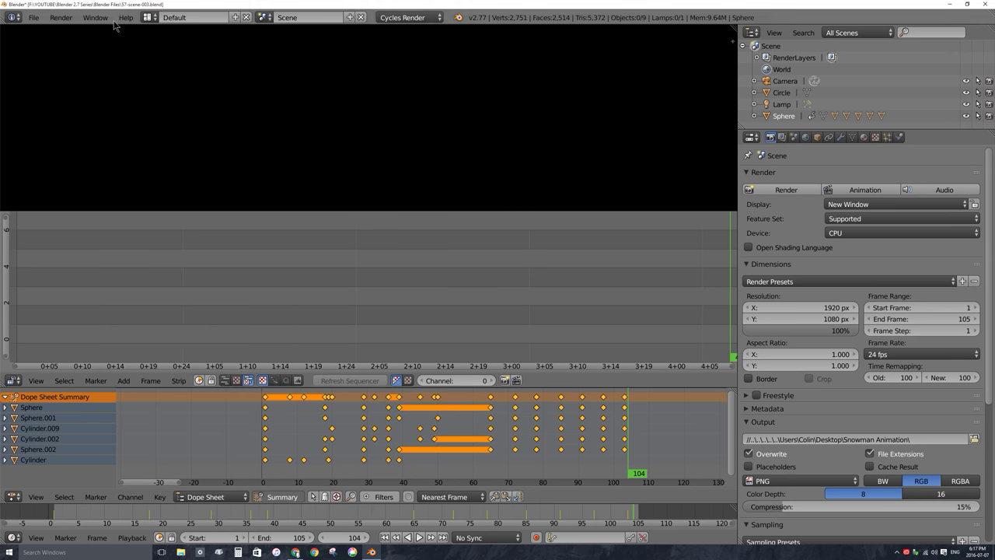
- Rename the current scene to snowman-animation
{"action": "left_click", "coordinate": [302, 16]}
{"action": "type", "text": "snowman-ii"}
{"action": "type", "text": "animation"}
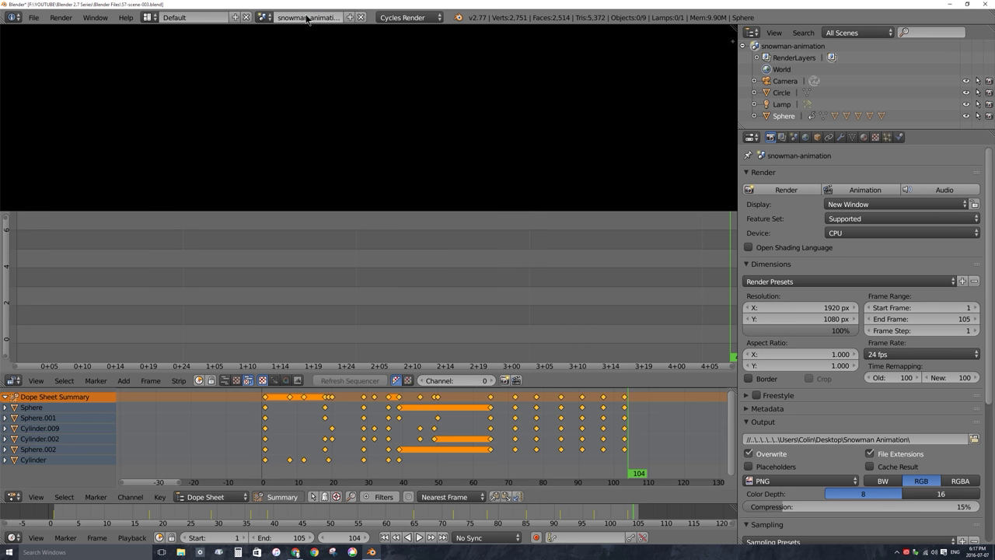
{"action": "key", "text": "Return"}
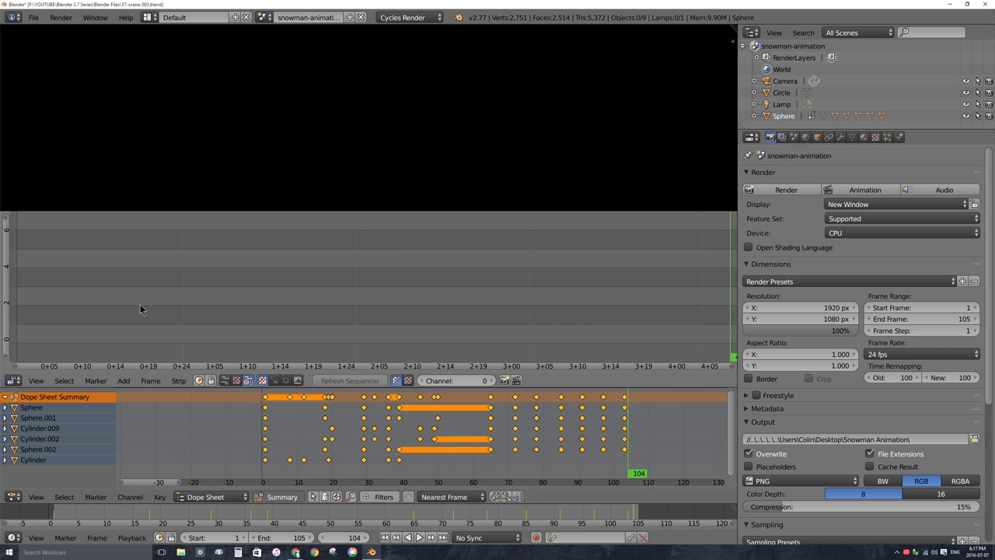
- Add the snowman-animation scene as a scene strip in the sequencer
{"action": "left_click", "coordinate": [123, 380]}
{"action": "mouse_move", "coordinate": [140, 367]}
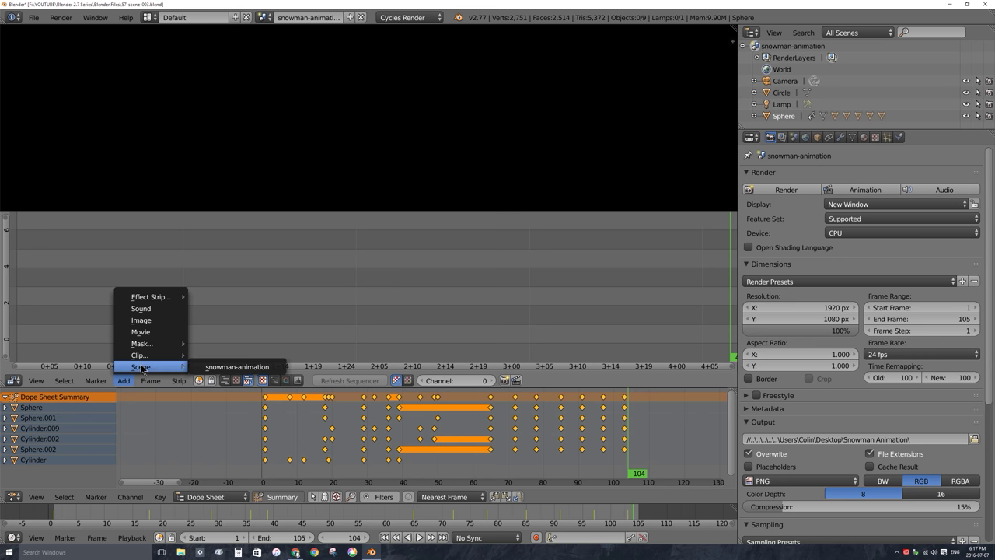
{"action": "left_click", "coordinate": [241, 369]}
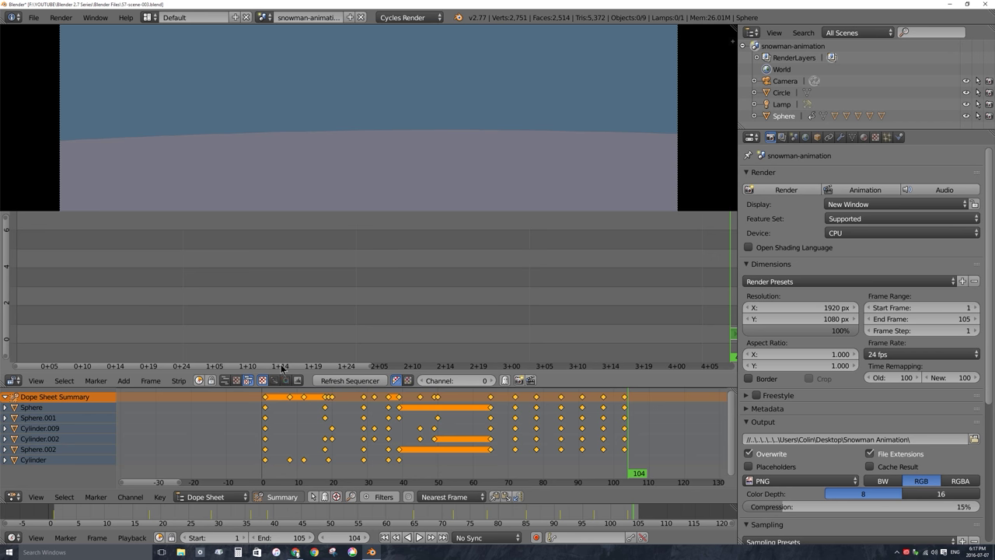
- Move the snowman-animation strip one channel up so that it starts at frame 1
{"action": "scroll", "coordinate": [497, 366], "scroll_direction": "right", "scroll_amount": 10, "text": "ctrl"}
{"action": "scroll", "coordinate": [516, 358], "scroll_direction": "left", "scroll_amount": 5, "text": "ctrl"}
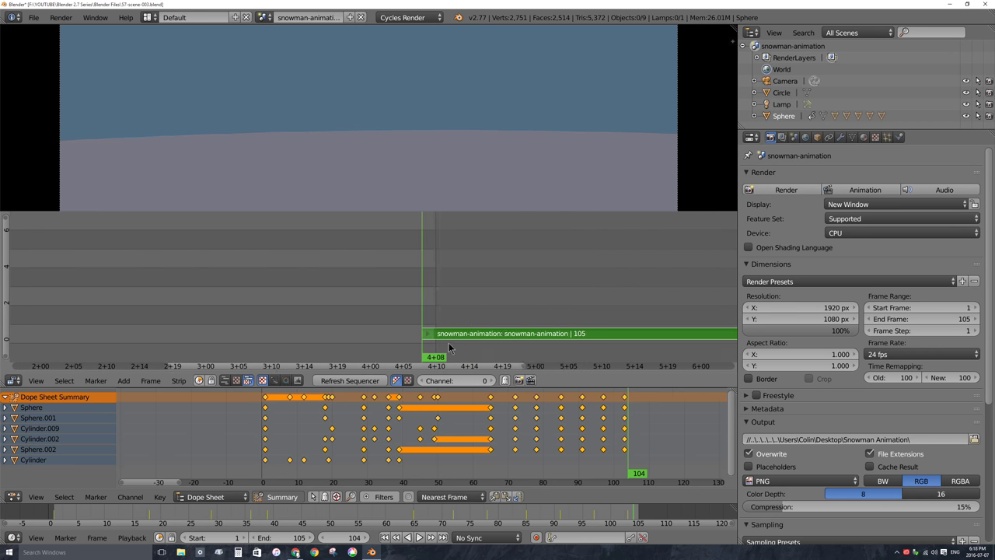
{"action": "scroll", "coordinate": [504, 334], "scroll_direction": "right", "scroll_amount": 6, "text": "ctrl"}
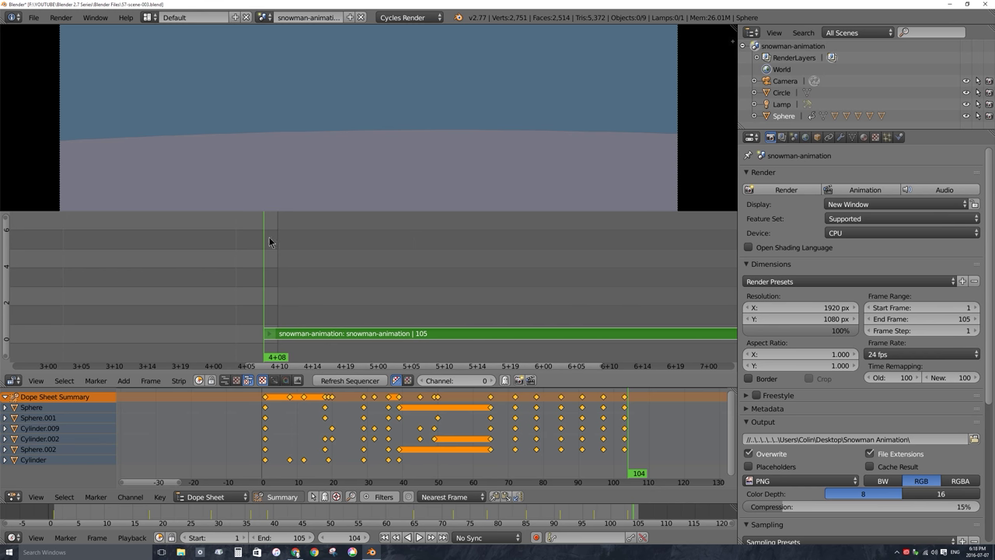
{"action": "scroll", "coordinate": [244, 280], "scroll_direction": "down", "scroll_amount": 5}
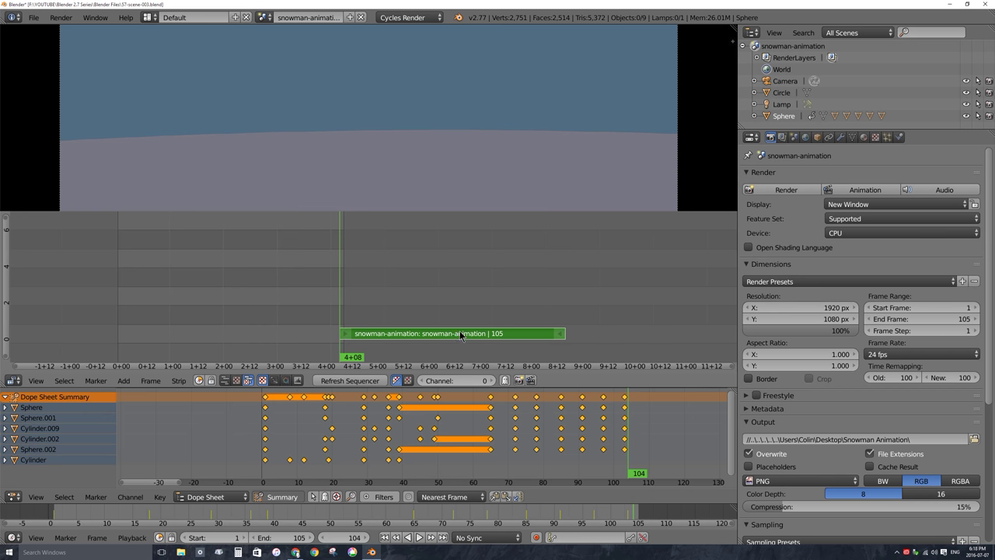
{"action": "right_click_drag", "start_coordinate": [445, 334], "coordinate": [223, 317]}
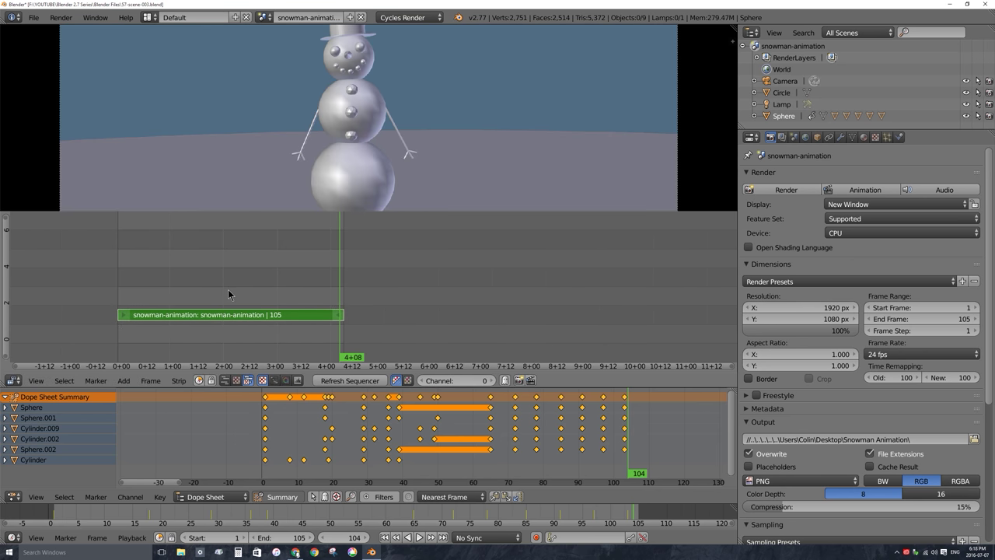
{"action": "right_click", "coordinate": [241, 322]}
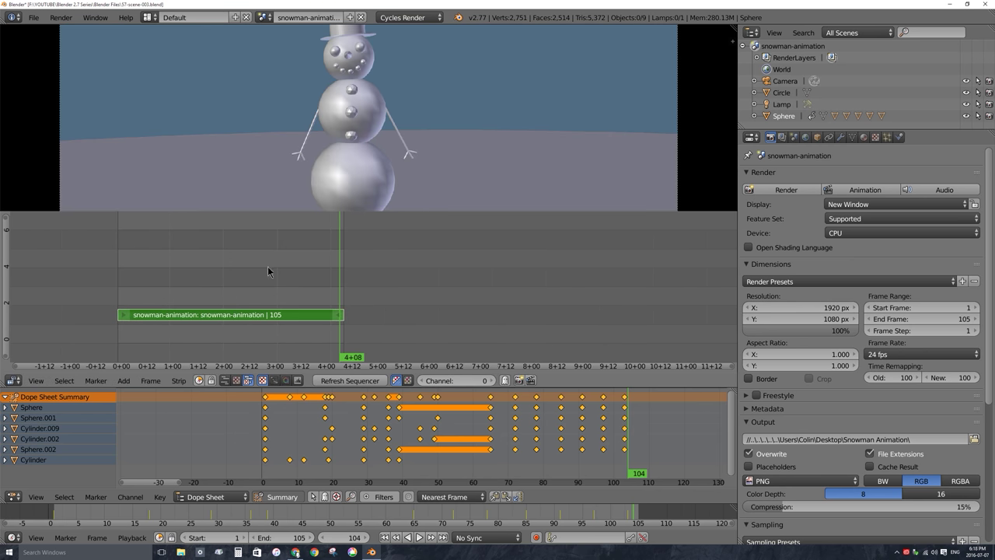
{"action": "right_click", "coordinate": [233, 327]}
{"action": "key", "text": "g"}
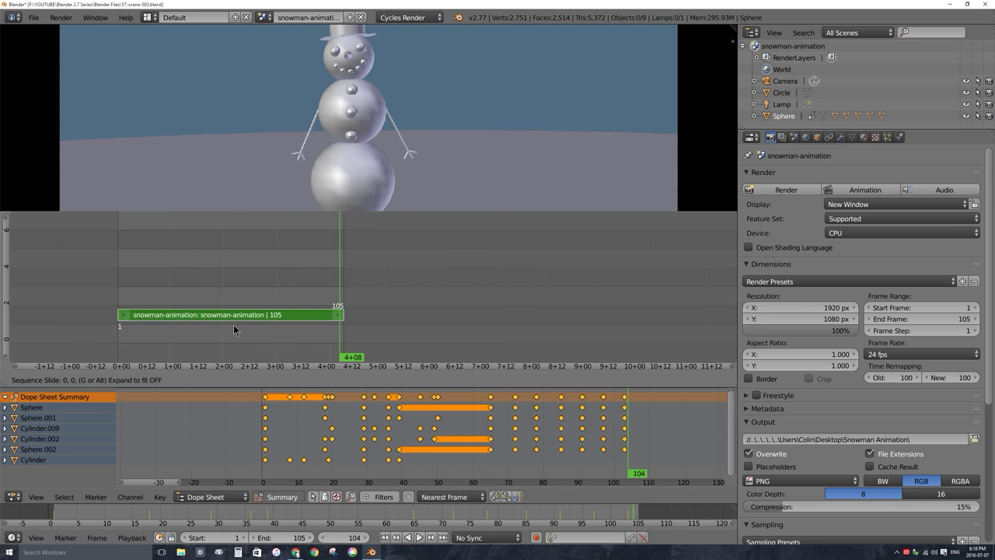
{"action": "left_click", "coordinate": [235, 323]}
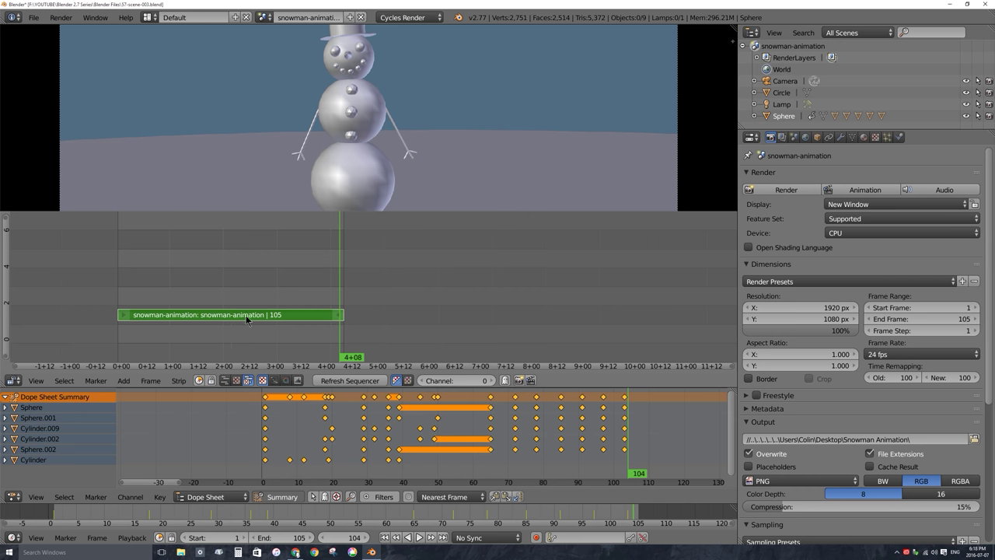
{"action": "key", "text": "s"}
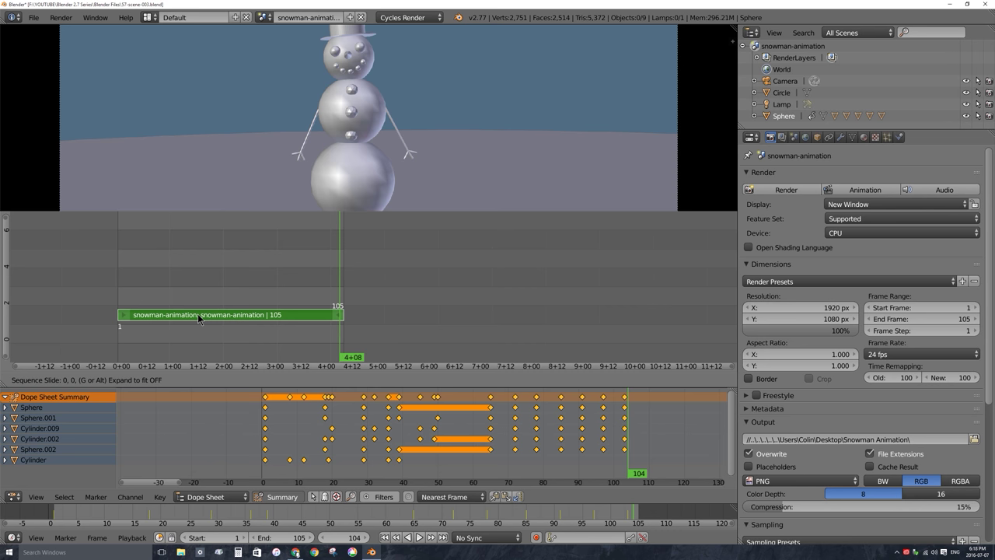
{"action": "key", "text": "Escape"}
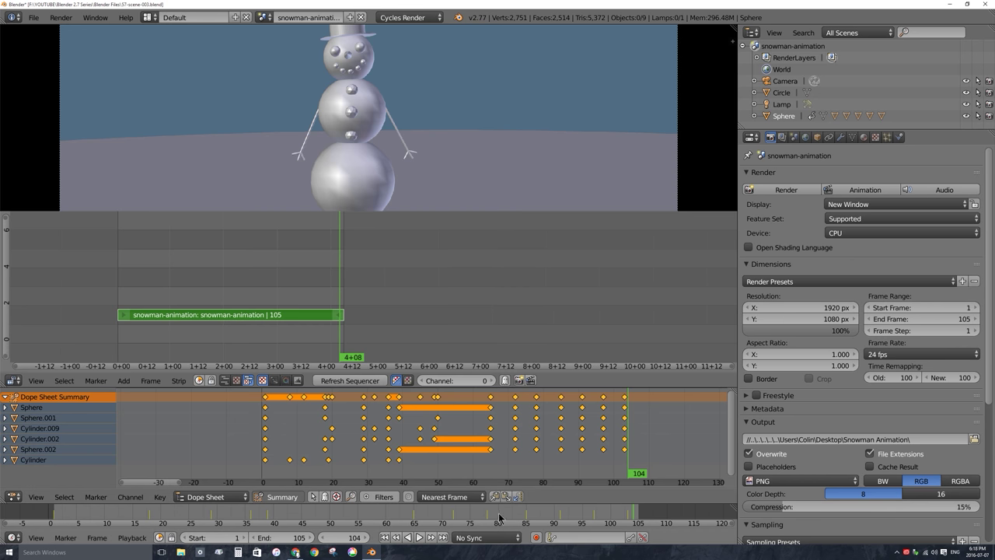
- Collapse the strip's Scene, Filter, Proxy / Timecode, Scene Preview/Render, View Settings, Modifiers and Grease Pencil property sections
{"action": "middle_click_drag", "start_coordinate": [202, 264], "coordinate": [333, 275]}
{"action": "scroll", "coordinate": [360, 305], "scroll_direction": "up", "scroll_amount": 4}
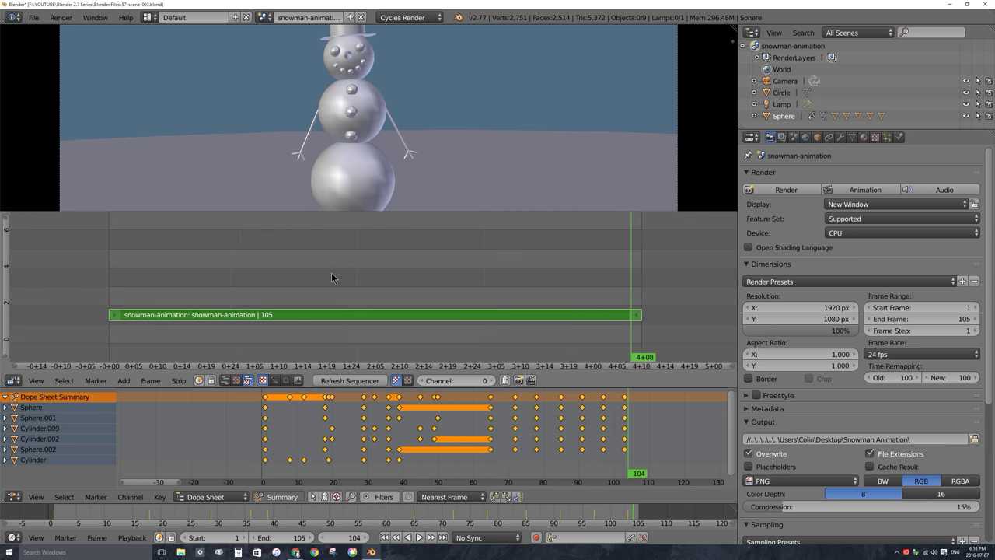
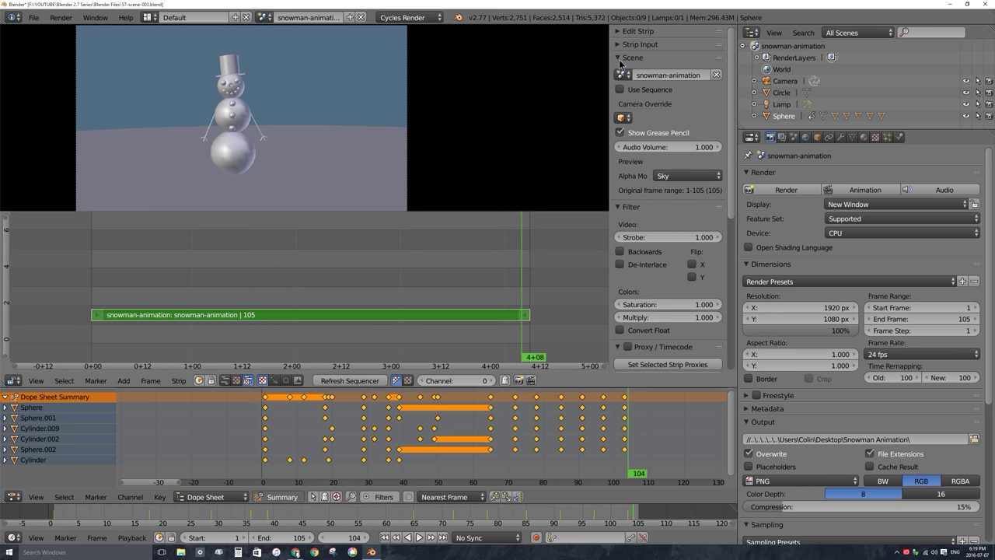
{"action": "left_click", "coordinate": [618, 57]}
{"action": "left_click", "coordinate": [619, 71]}
{"action": "left_click", "coordinate": [619, 84]}
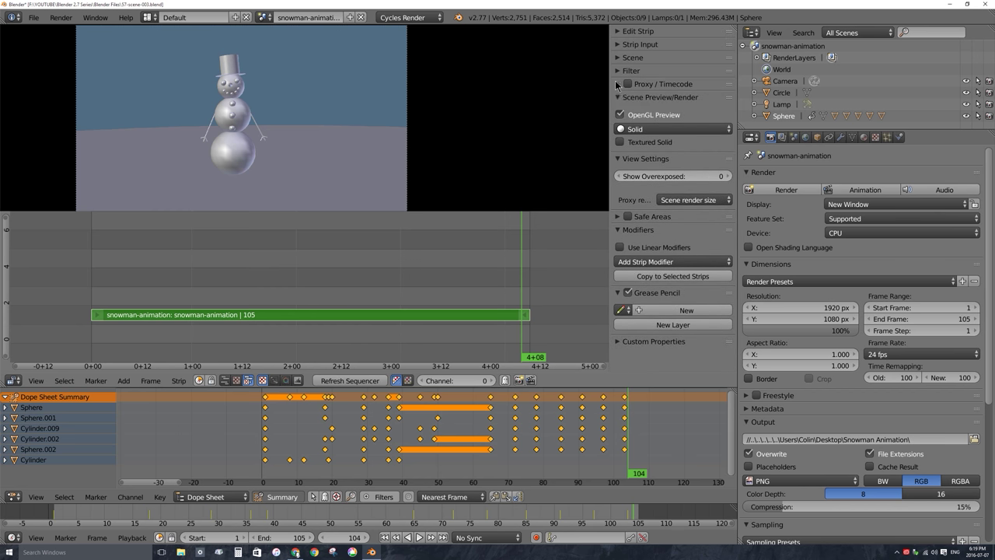
{"action": "left_click", "coordinate": [620, 97]}
{"action": "left_click", "coordinate": [619, 111]}
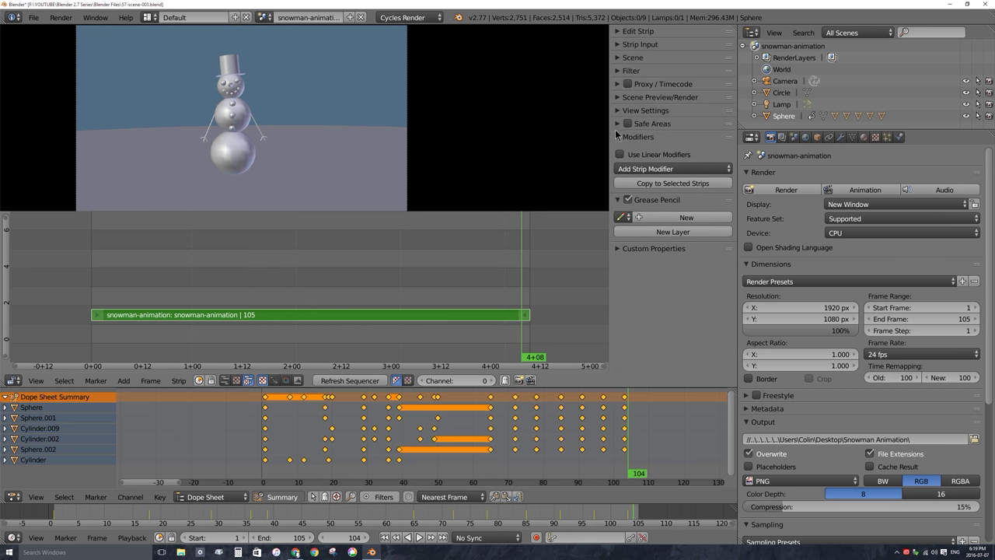
{"action": "left_click", "coordinate": [620, 137]}
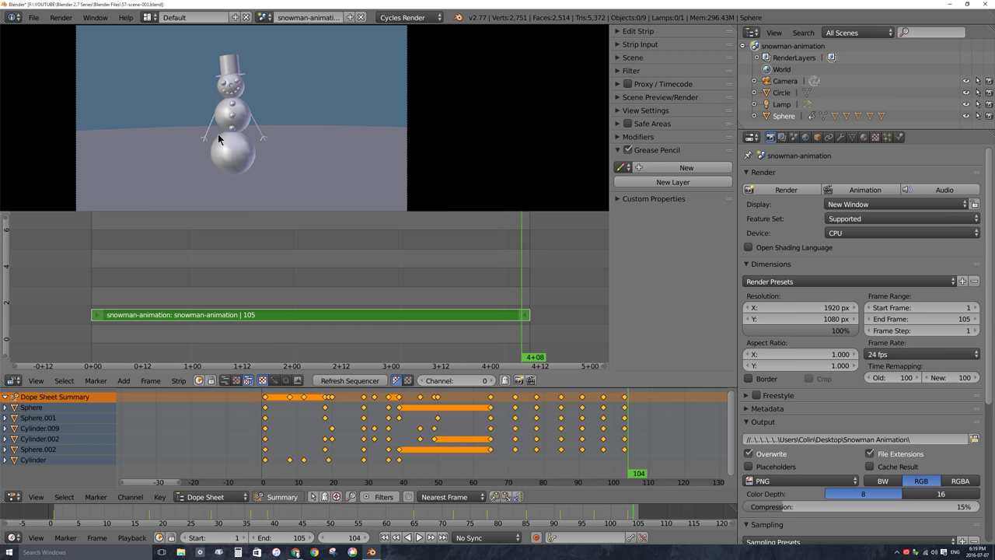
{"action": "left_click", "coordinate": [617, 151]}
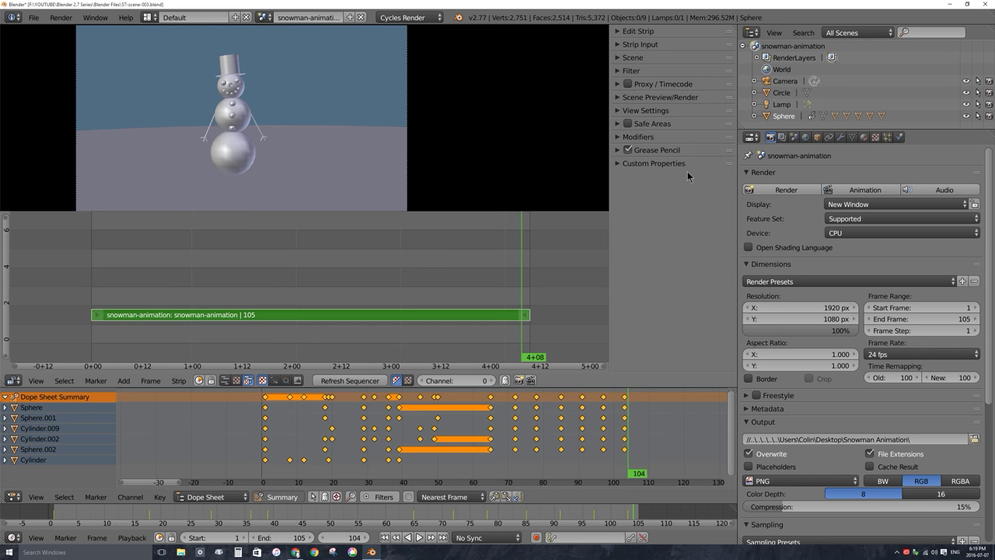
- Set the sequencer's scene preview shading to Material and scrub the playhead to frame 69
{"action": "left_click", "coordinate": [620, 98]}
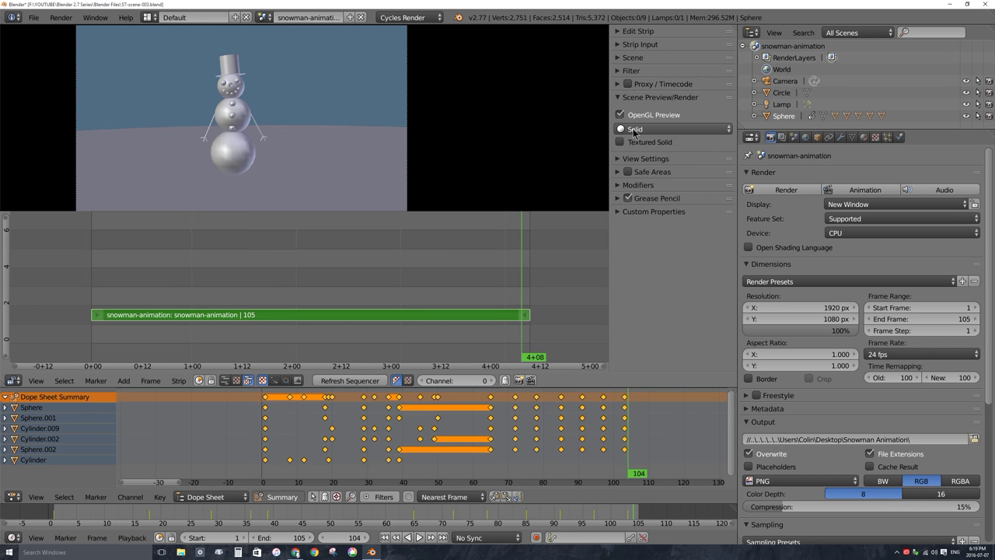
{"action": "left_click", "coordinate": [662, 130]}
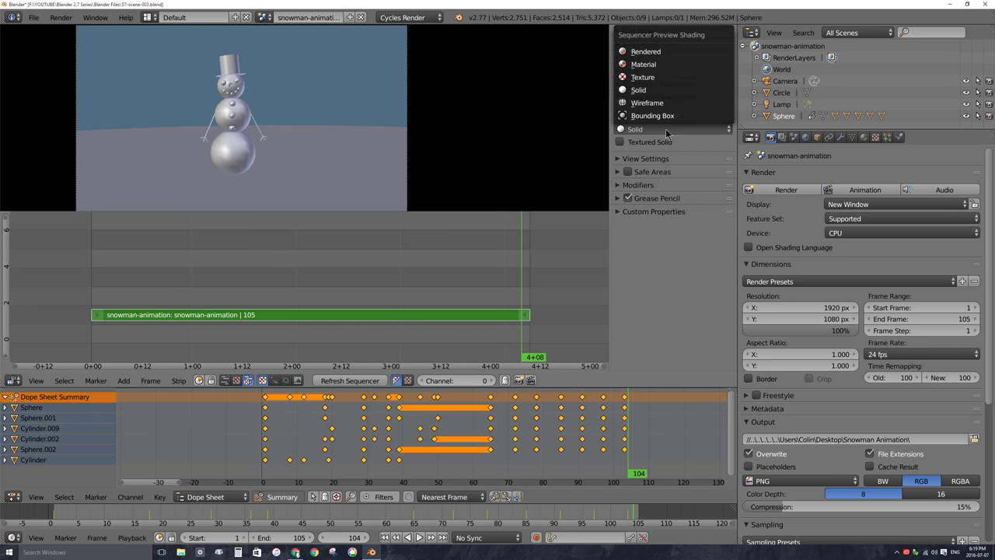
{"action": "left_click", "coordinate": [661, 65]}
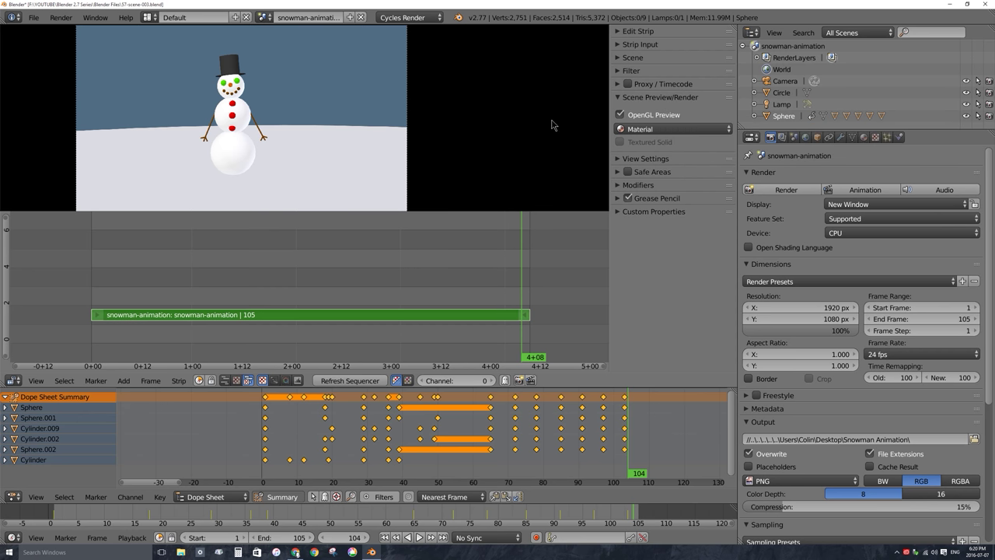
{"action": "left_click", "coordinate": [643, 130]}
{"action": "left_click", "coordinate": [649, 64]}
{"action": "left_click_drag", "start_coordinate": [502, 292], "coordinate": [376, 289]}
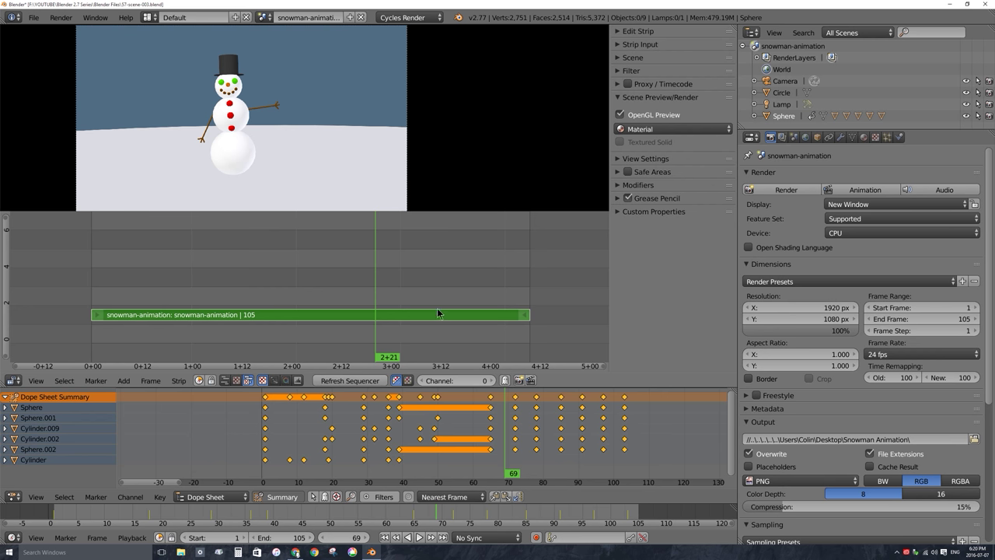
- Add a Bright/Contrast modifier to the snowman-animation strip, replacing the first one with a fresh one
{"action": "left_click", "coordinate": [618, 186]}
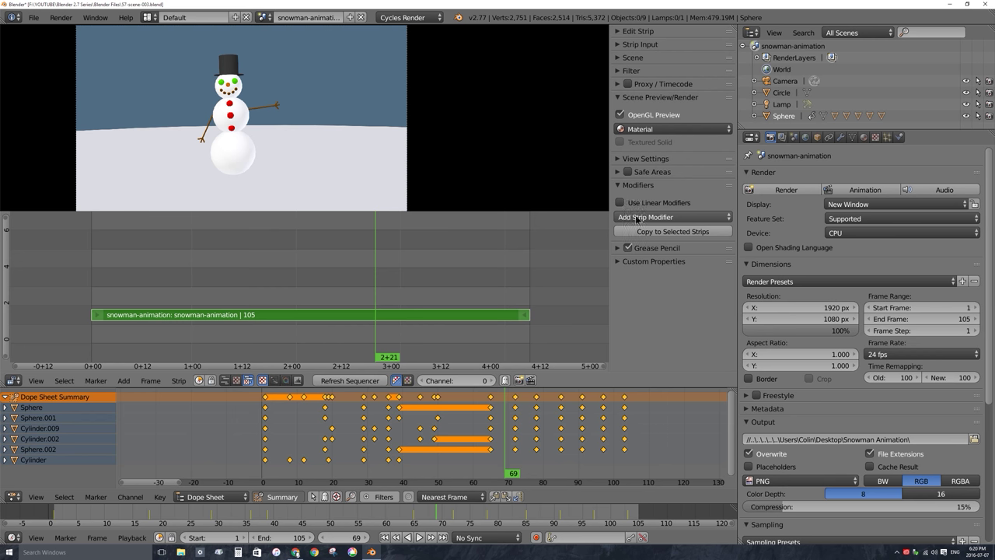
{"action": "left_click", "coordinate": [668, 220]}
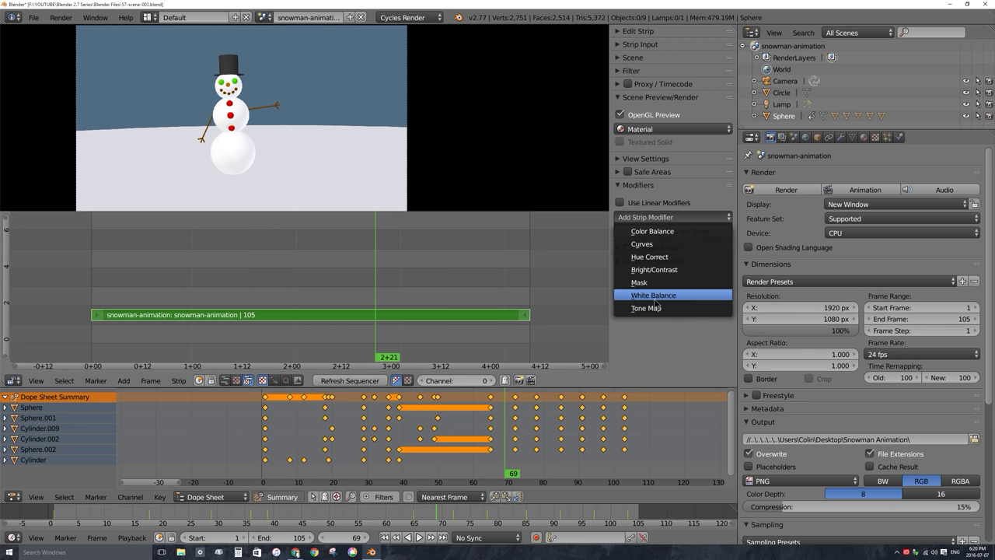
{"action": "left_click", "coordinate": [679, 269]}
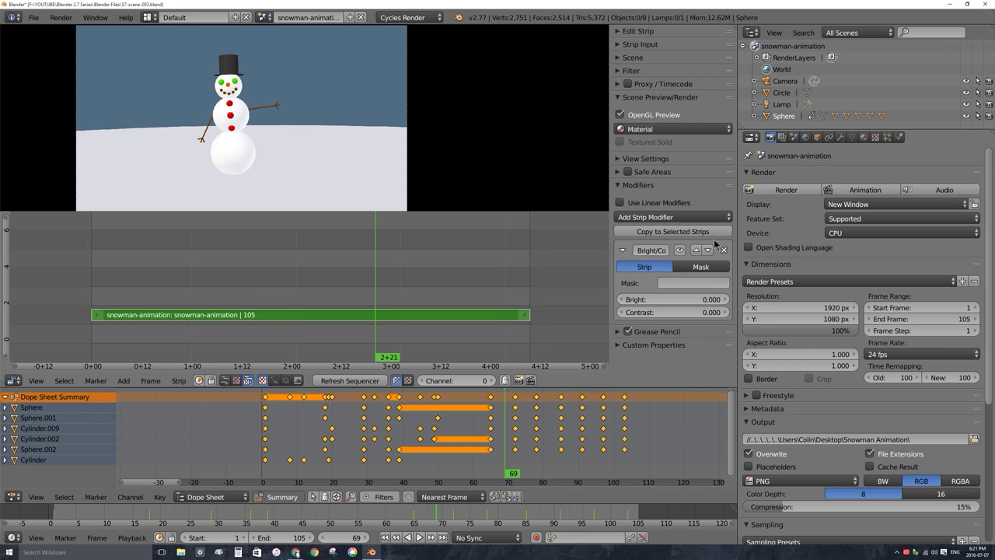
{"action": "left_click_drag", "start_coordinate": [608, 246], "coordinate": [550, 246]}
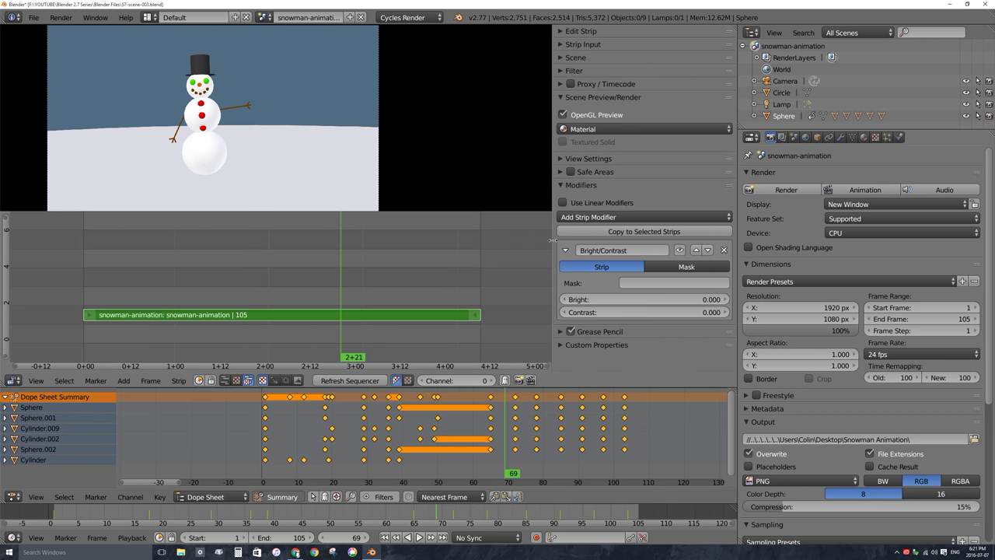
{"action": "left_click", "coordinate": [725, 251]}
{"action": "left_click", "coordinate": [646, 219]}
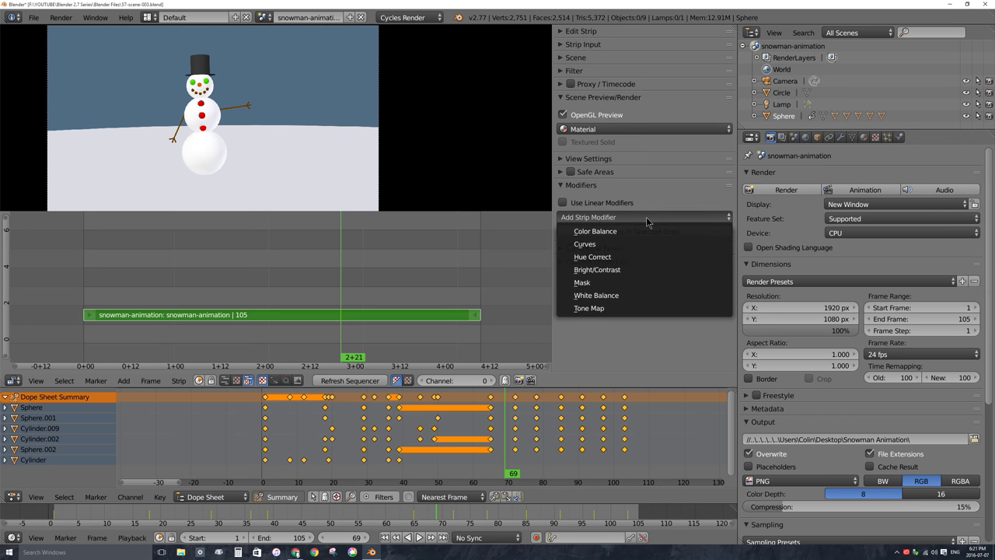
{"action": "left_click", "coordinate": [612, 270]}
- Try a Bright value of 3.8 in the Bright/Contrast modifier and reset it to its default
{"action": "left_click", "coordinate": [590, 300]}
{"action": "type", "text": "3.8"}
{"action": "key", "text": "Return"}
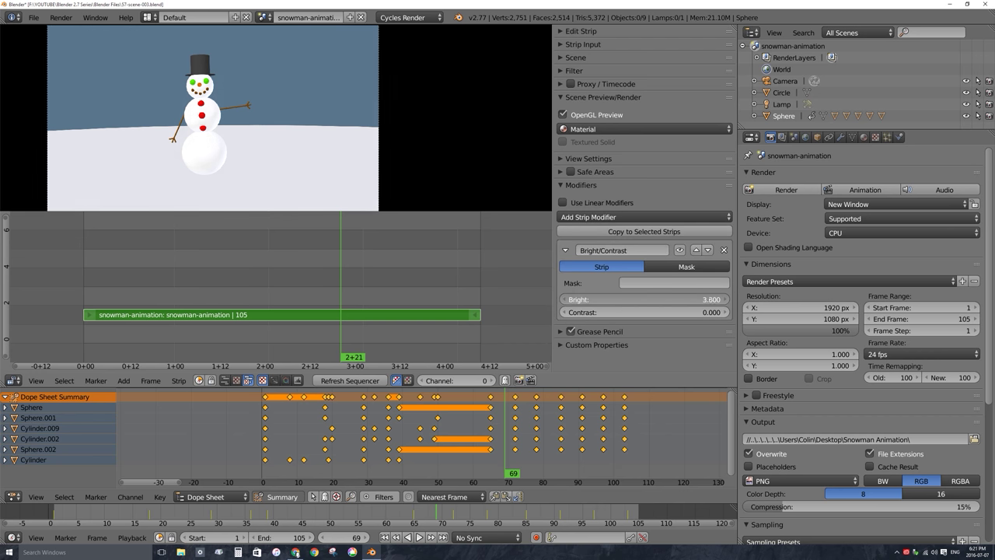
{"action": "key", "text": "BackSpace"}
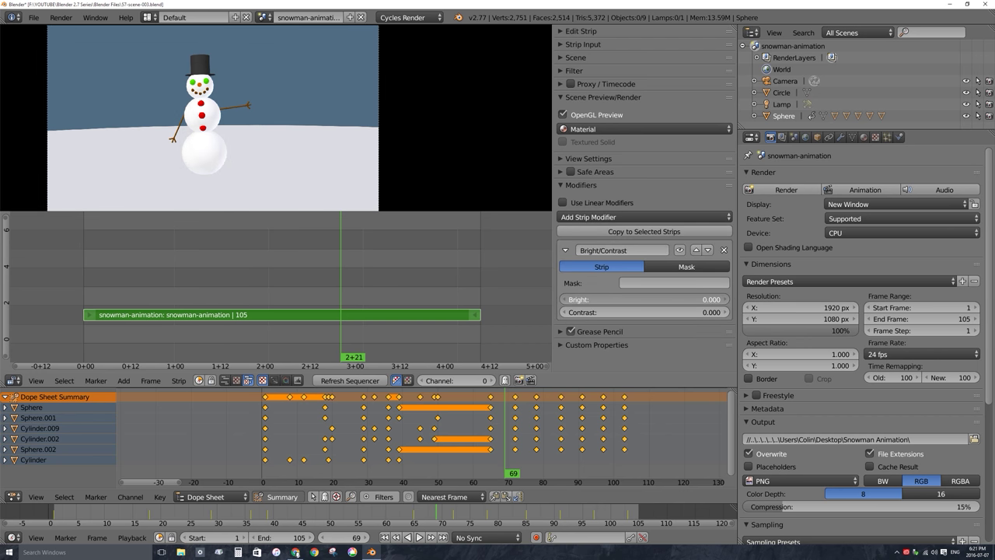
- Set the modifier's Bright to about -21.8 and Contrast to about 57.1, and collapse its settings
{"action": "left_click_drag", "start_coordinate": [622, 300], "coordinate": [559, 300]}
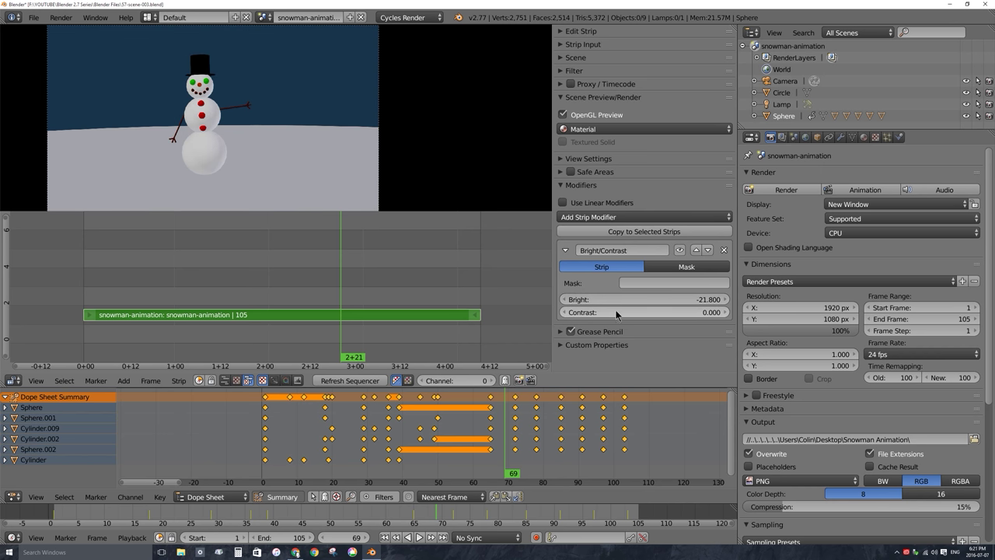
{"action": "left_click_drag", "start_coordinate": [616, 312], "coordinate": [699, 313]}
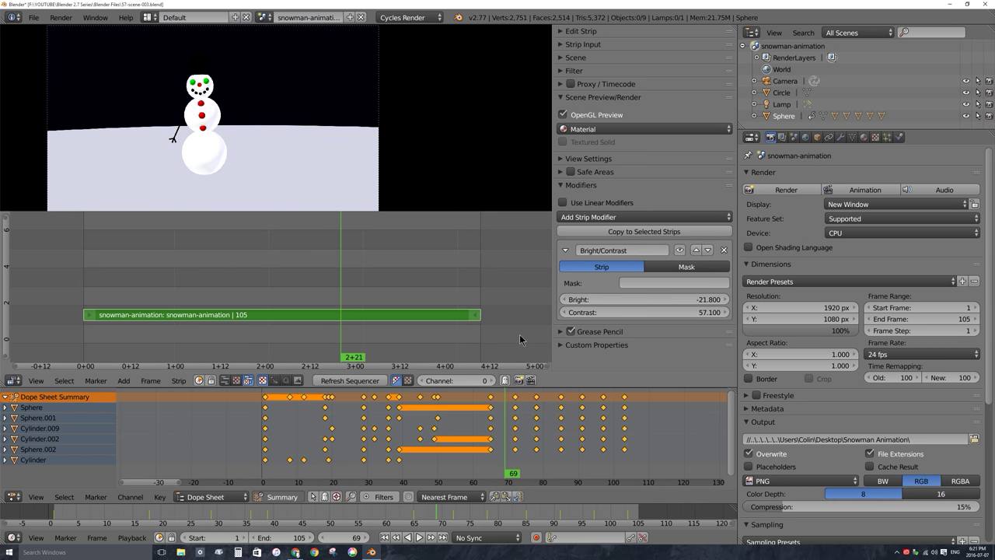
{"action": "left_click", "coordinate": [566, 251]}
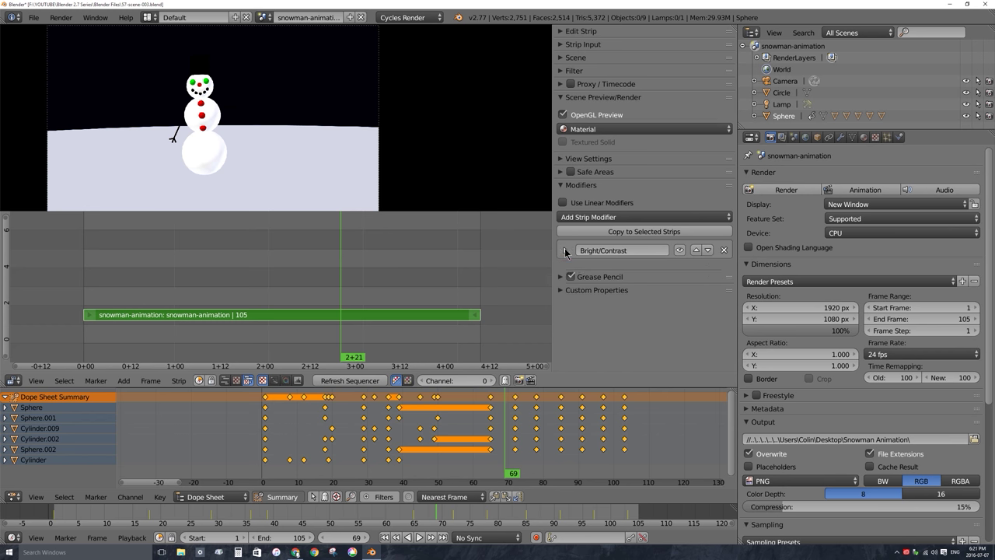
- Add a Hue Correct modifier and lower its saturation curve to about 0.15 at X 0.125 and near zero at both red ends
{"action": "left_click", "coordinate": [613, 218]}
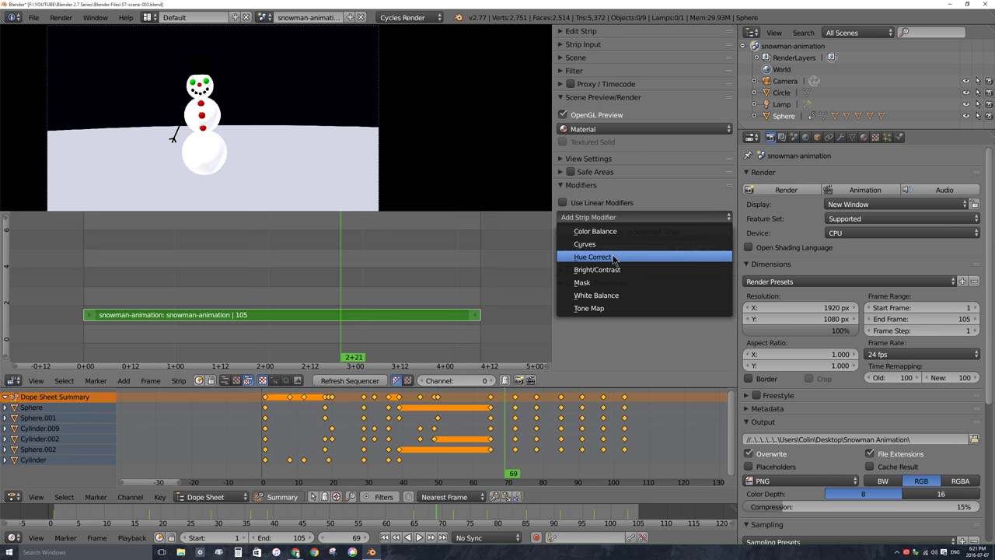
{"action": "left_click", "coordinate": [613, 256]}
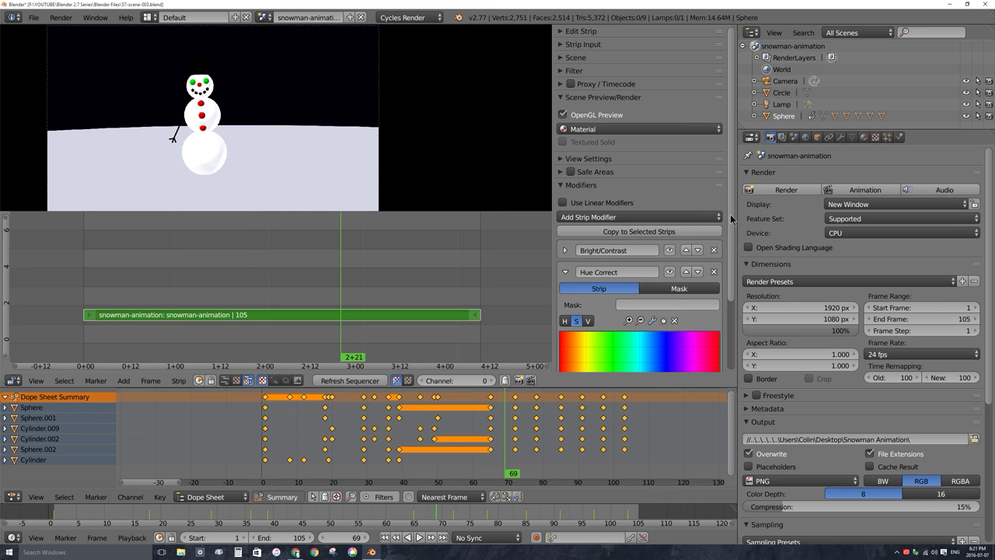
{"action": "scroll", "coordinate": [730, 214], "scroll_direction": "down", "scroll_amount": 1}
{"action": "scroll", "coordinate": [730, 266], "scroll_direction": "down", "scroll_amount": 1}
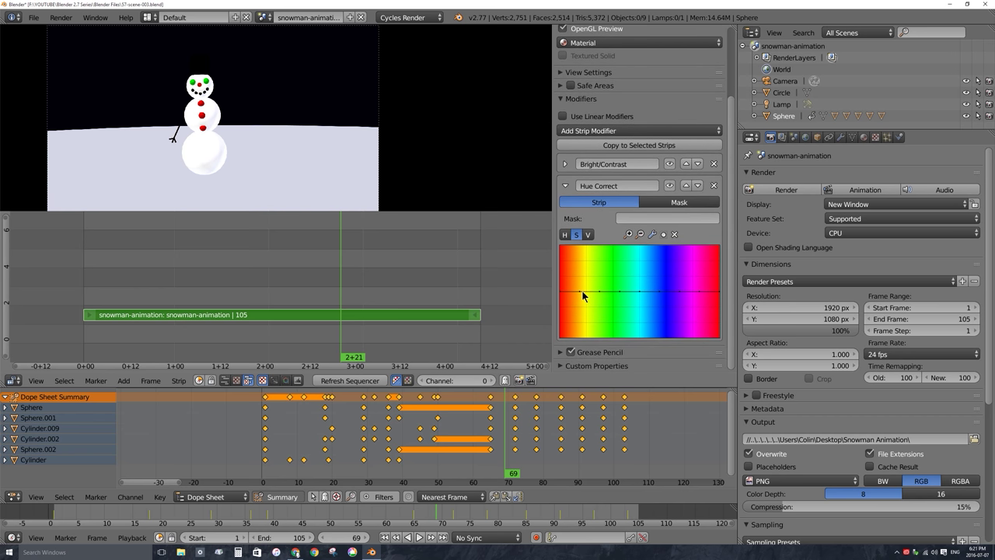
{"action": "left_click_drag", "start_coordinate": [580, 293], "coordinate": [580, 327]}
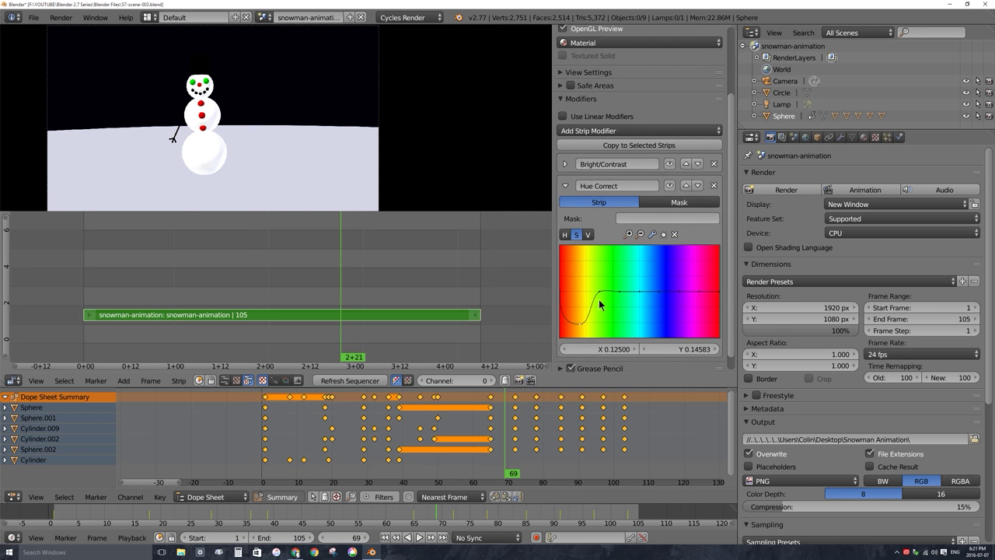
{"action": "left_click_drag", "start_coordinate": [721, 294], "coordinate": [719, 332]}
{"action": "left_click_drag", "start_coordinate": [559, 292], "coordinate": [563, 333]}
{"action": "left_click", "coordinate": [565, 186]}
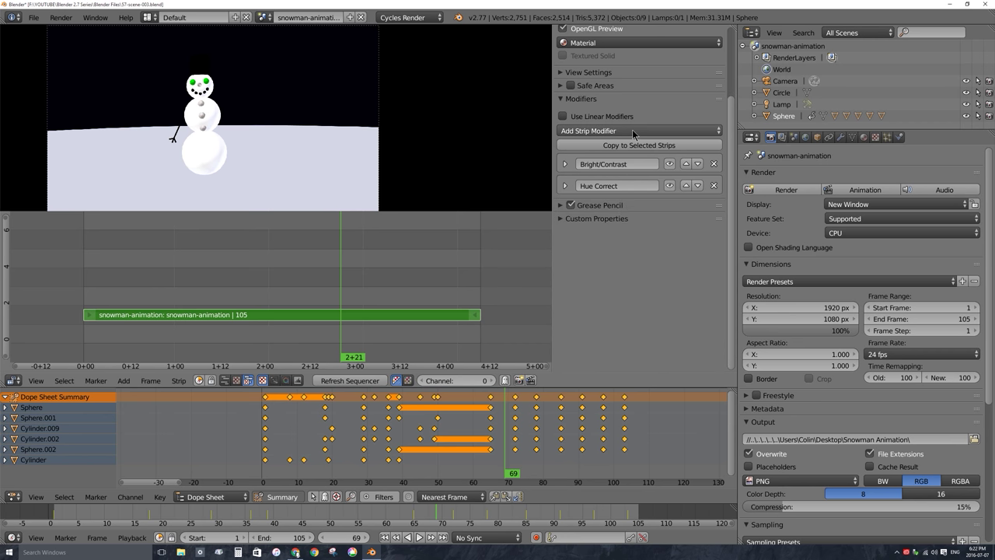
- Add a Curves modifier to the strip and bend its combined curve with three freehand points
{"action": "left_click", "coordinate": [634, 130]}
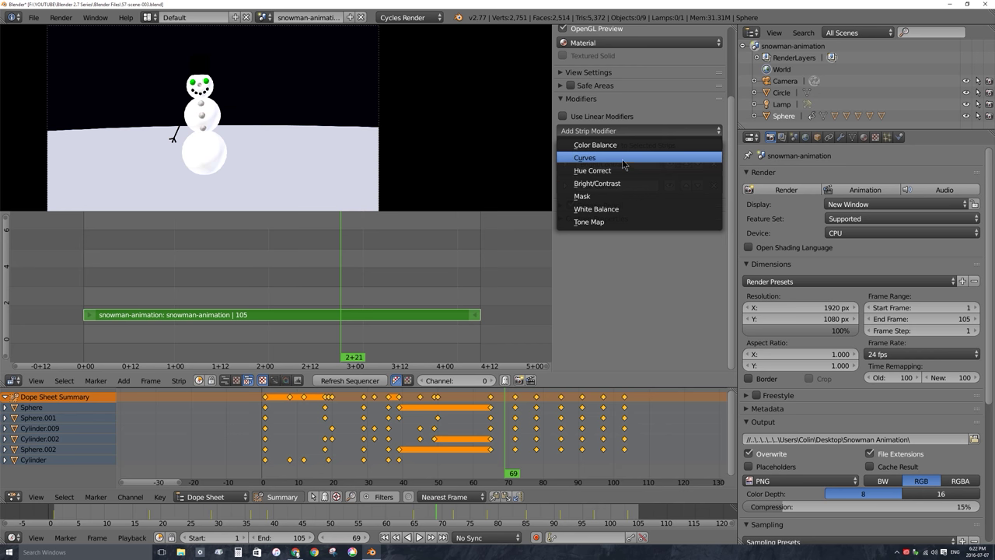
{"action": "left_click", "coordinate": [624, 158]}
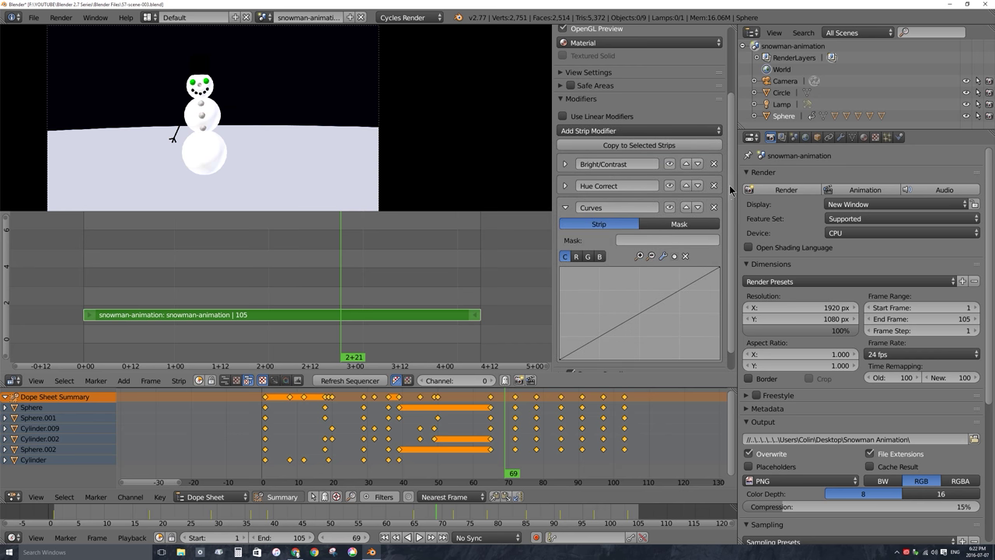
{"action": "left_click_drag", "start_coordinate": [730, 190], "coordinate": [728, 210]}
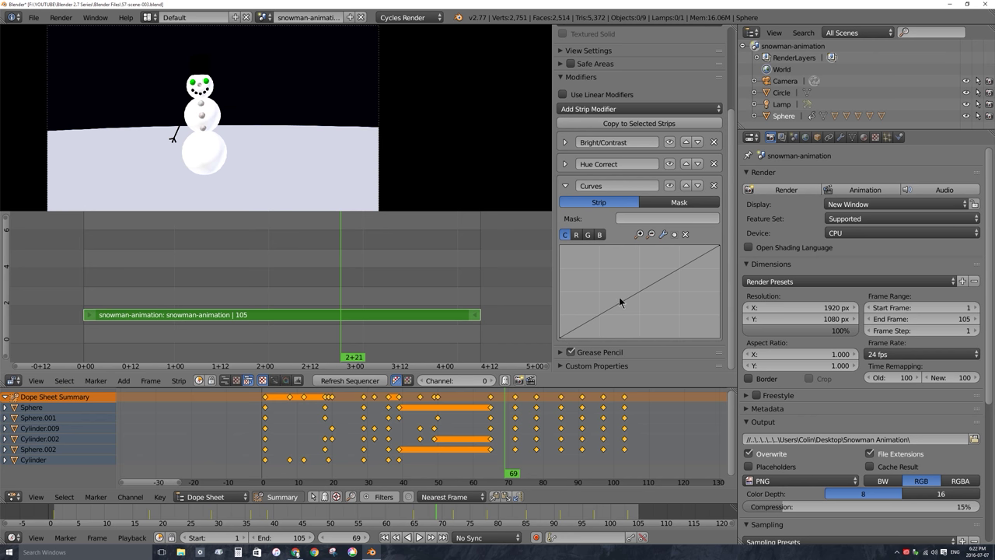
{"action": "mouse_move", "coordinate": [622, 304]}
{"action": "left_mouse_down"}
{"action": "mouse_move", "coordinate": [605, 268]}
{"action": "mouse_move", "coordinate": [612, 294]}
{"action": "left_mouse_up"}
{"action": "left_click_drag", "start_coordinate": [673, 269], "coordinate": [670, 322]}
{"action": "left_click_drag", "start_coordinate": [619, 290], "coordinate": [604, 314]}
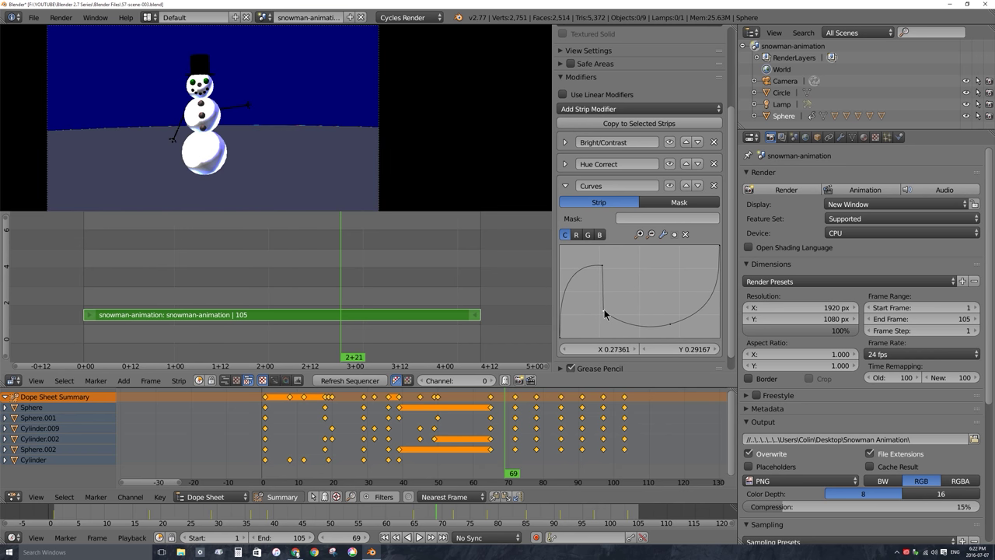
- Delete the three added points from the Curves modifier's combined curve
{"action": "left_click", "coordinate": [684, 234]}
{"action": "left_click", "coordinate": [604, 266]}
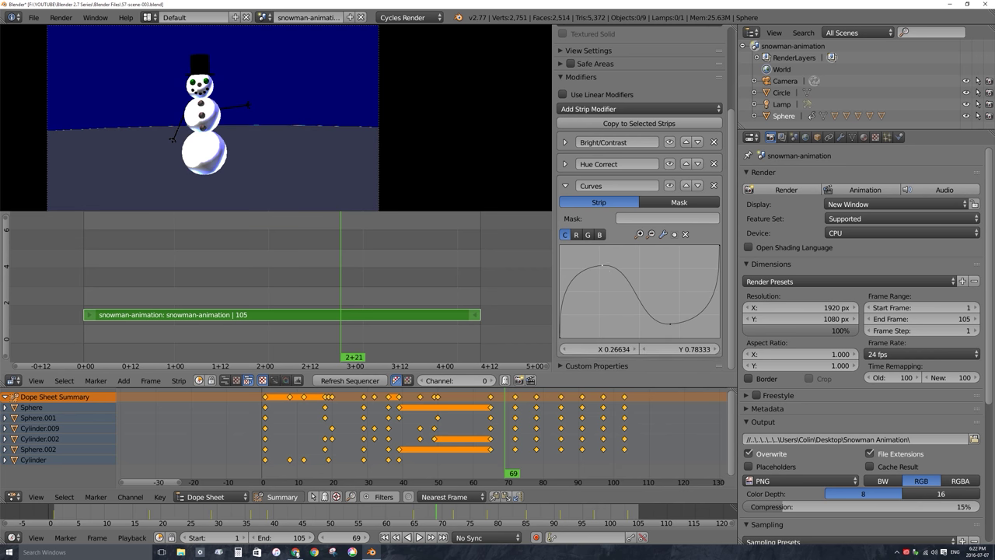
{"action": "left_click", "coordinate": [685, 234]}
{"action": "left_click", "coordinate": [672, 323]}
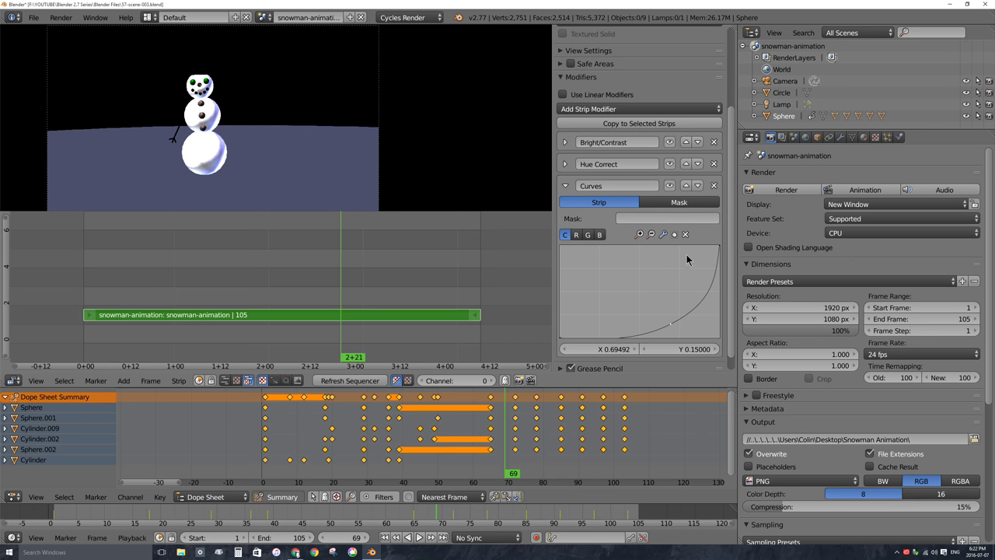
{"action": "left_click", "coordinate": [685, 234]}
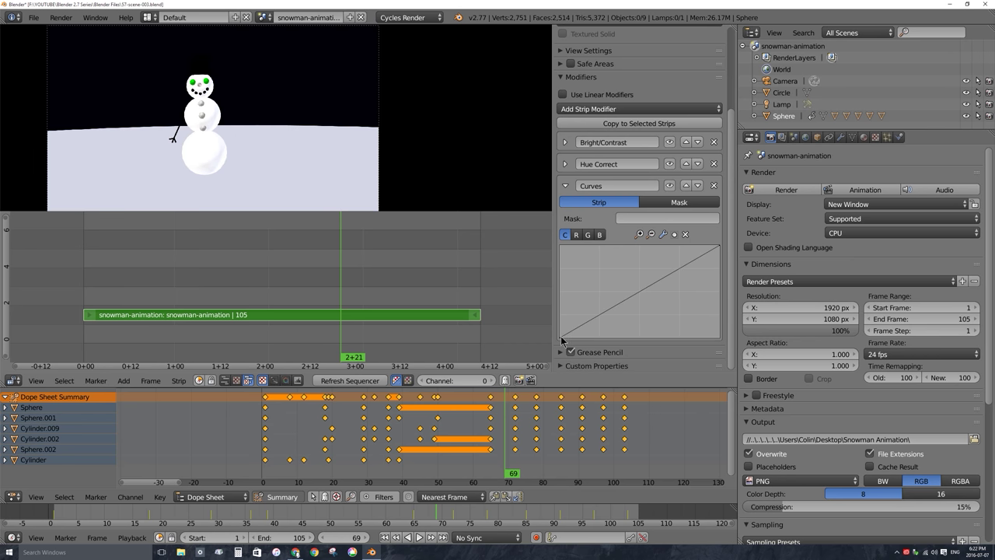
- Move the curve's lower end to X about 0.20 and upper end to about 0.77, and bend its middle into an S shape
{"action": "left_click_drag", "start_coordinate": [561, 338], "coordinate": [593, 337]}
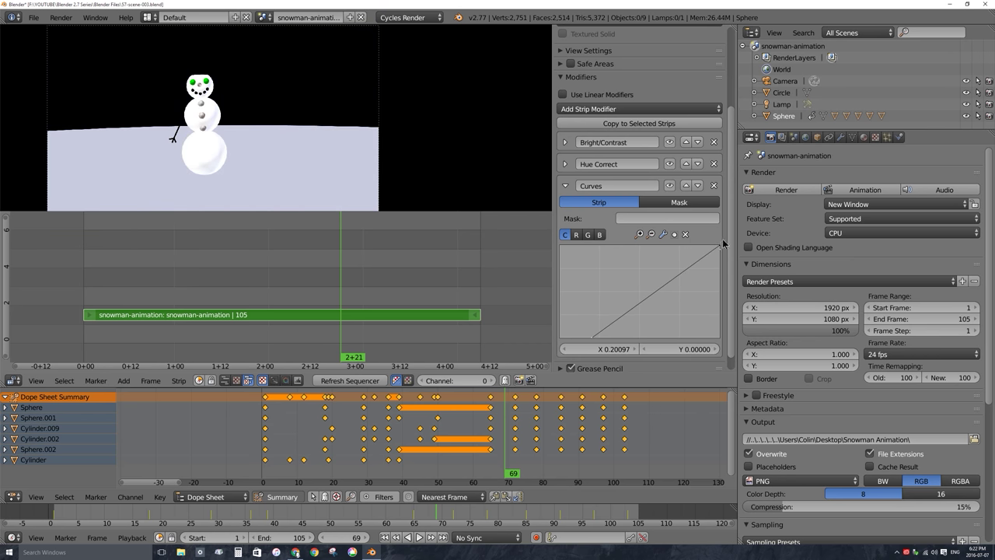
{"action": "left_click_drag", "start_coordinate": [719, 247], "coordinate": [683, 247]}
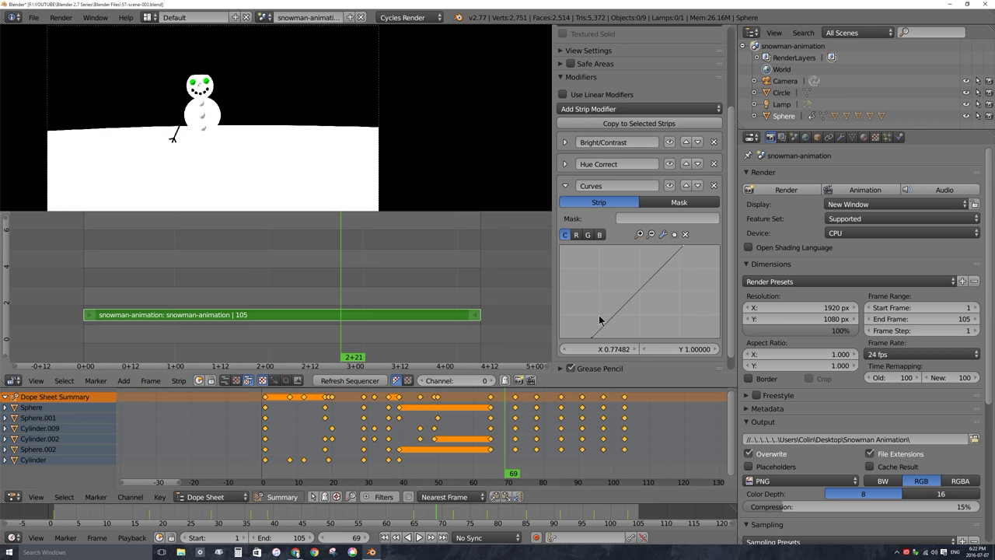
{"action": "left_click_drag", "start_coordinate": [622, 310], "coordinate": [649, 293]}
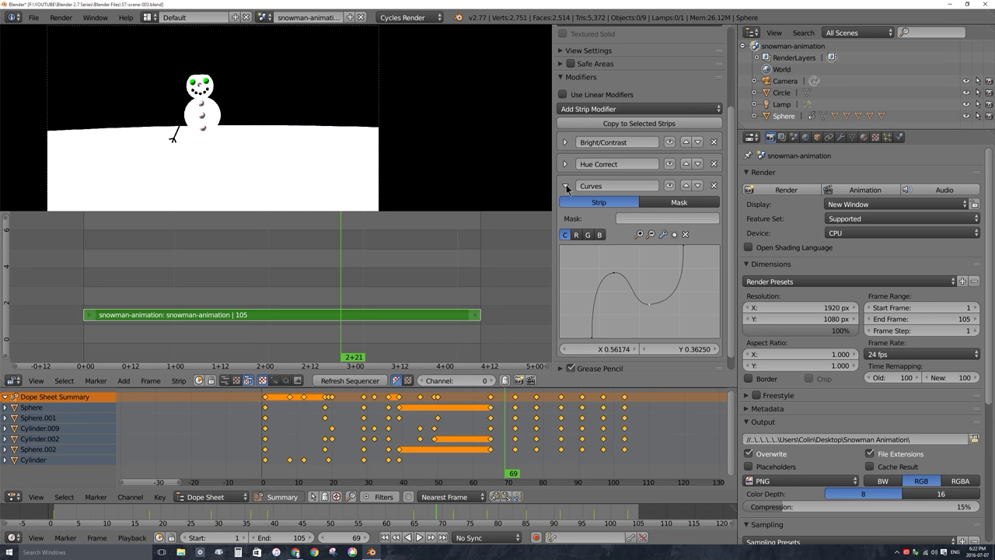
{"action": "left_click", "coordinate": [565, 186]}
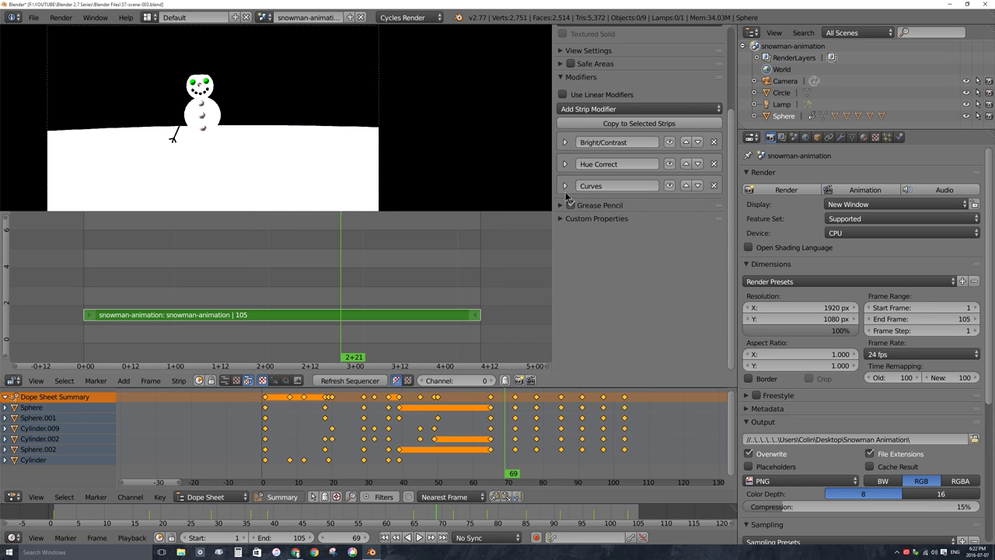
- Remove the Hue Correct, Bright/Contrast and Curves modifiers from the snowman-animation strip
{"action": "left_click", "coordinate": [714, 164]}
{"action": "left_click", "coordinate": [713, 143]}
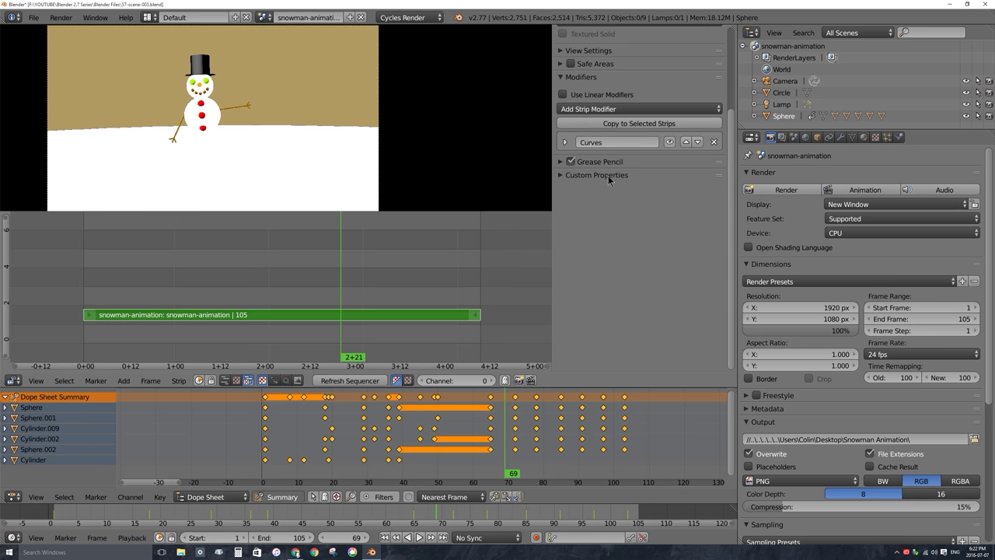
{"action": "left_click", "coordinate": [713, 142]}
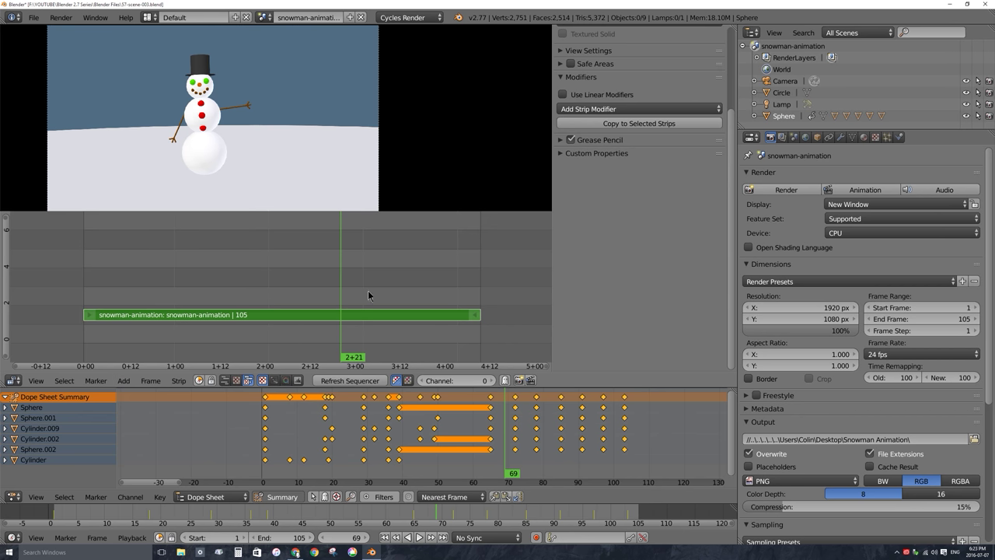
- Add a Gaussian Blur effect strip to the snowman-animation strip
{"action": "key", "text": "shift+a"}
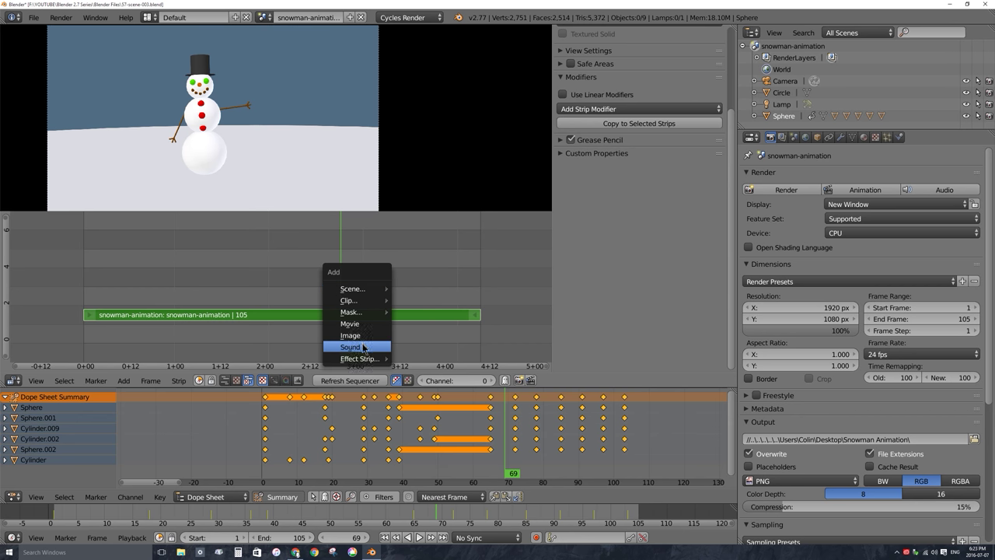
{"action": "mouse_move", "coordinate": [360, 360]}
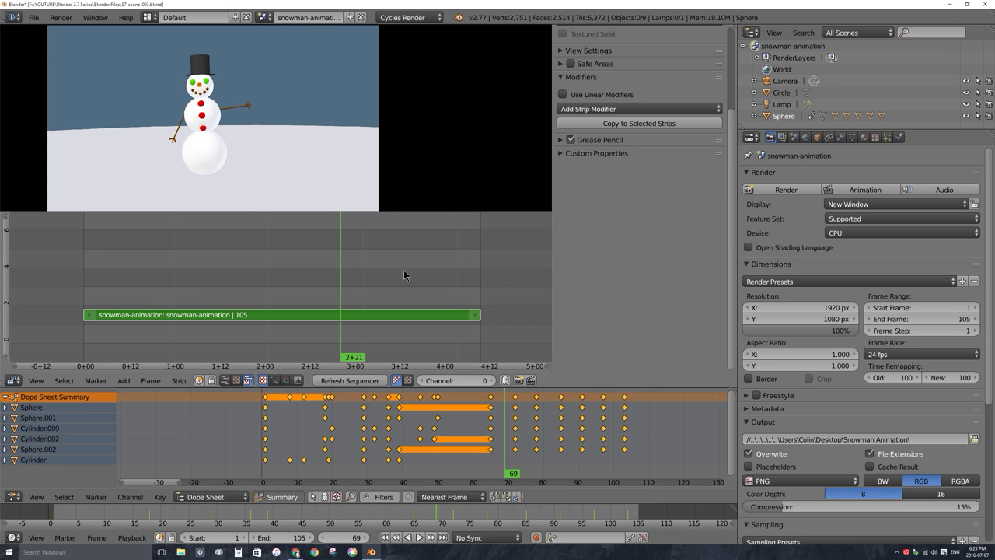
{"action": "key", "text": "shift+a"}
{"action": "mouse_move", "coordinate": [393, 344]}
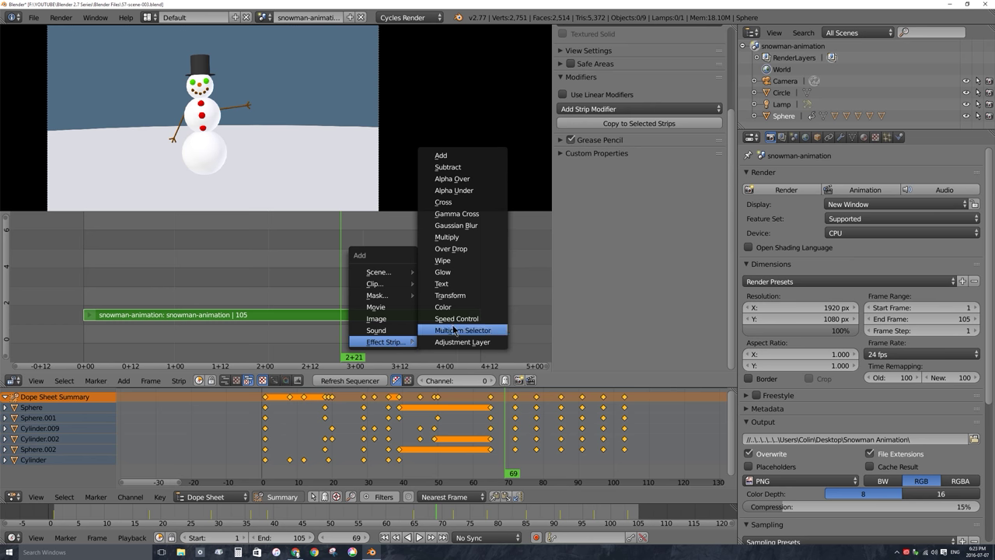
{"action": "left_click", "coordinate": [461, 227]}
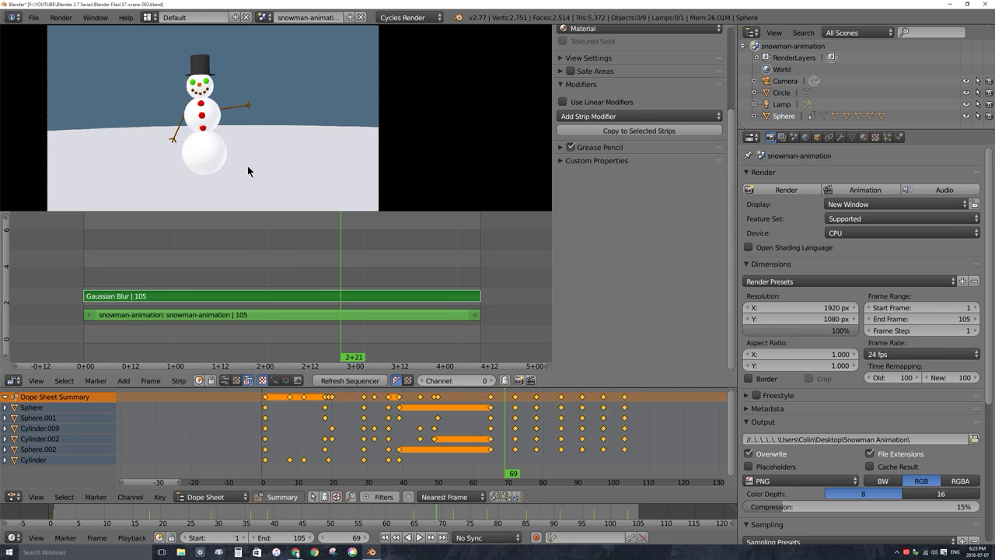
- Collapse the Scene Preview/Render and Modifiers sections and expand the Gaussian Blur strip's Effect Strip settings
{"action": "left_click_drag", "start_coordinate": [734, 161], "coordinate": [736, 55]}
{"action": "left_click", "coordinate": [561, 45]}
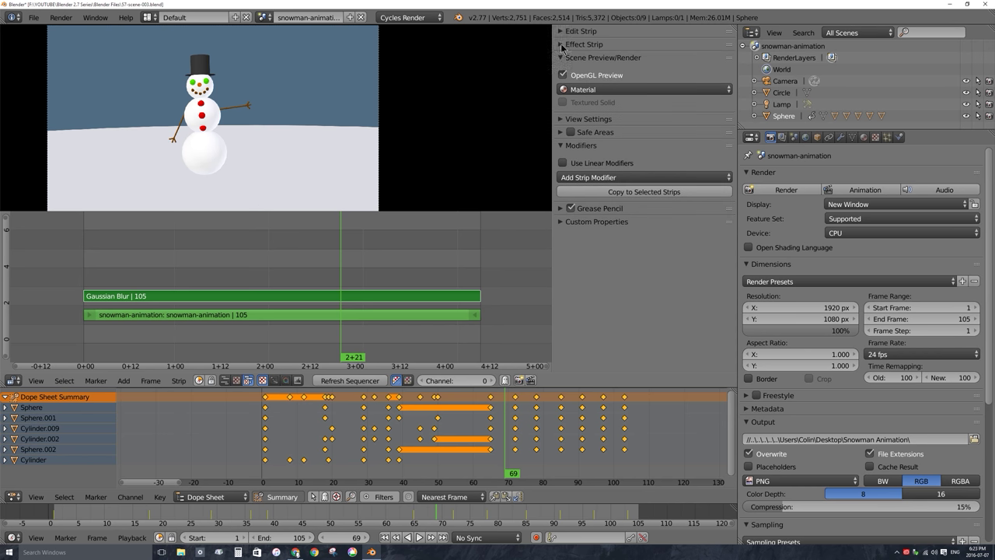
{"action": "left_click", "coordinate": [564, 57]}
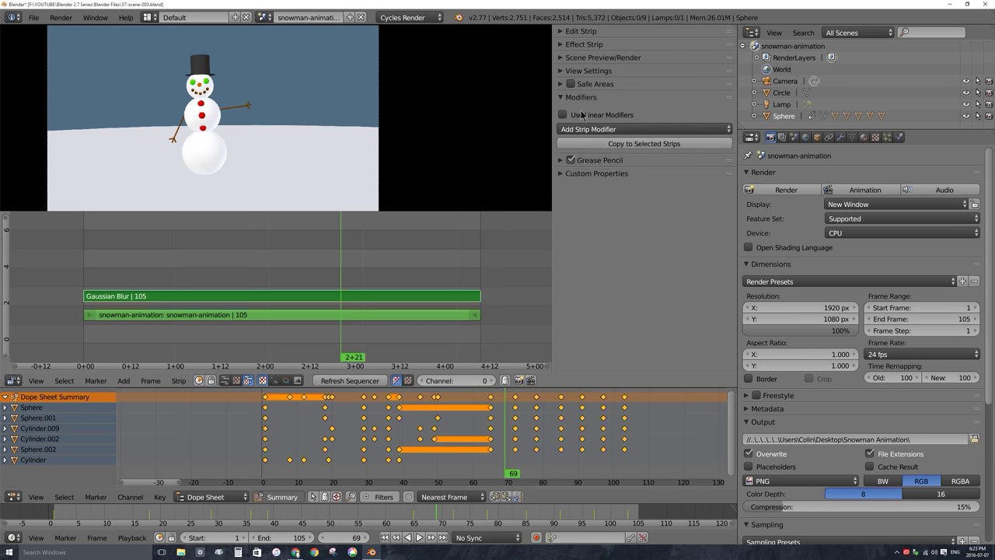
{"action": "left_click", "coordinate": [563, 98]}
{"action": "left_click", "coordinate": [563, 45]}
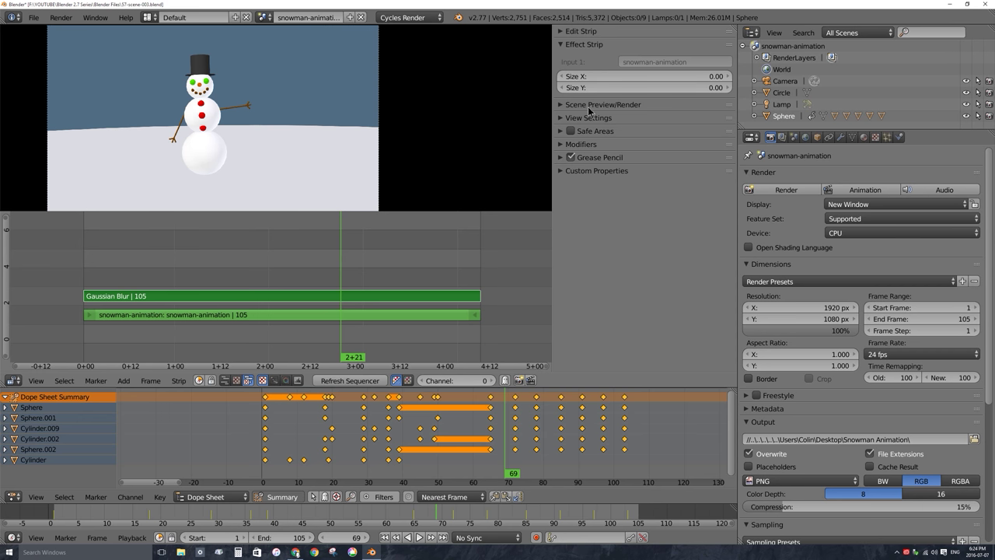
- Expand the Gaussian Blur strip's Edit Strip settings and set its blur Size X and Size Y to 30
{"action": "left_click", "coordinate": [565, 32]}
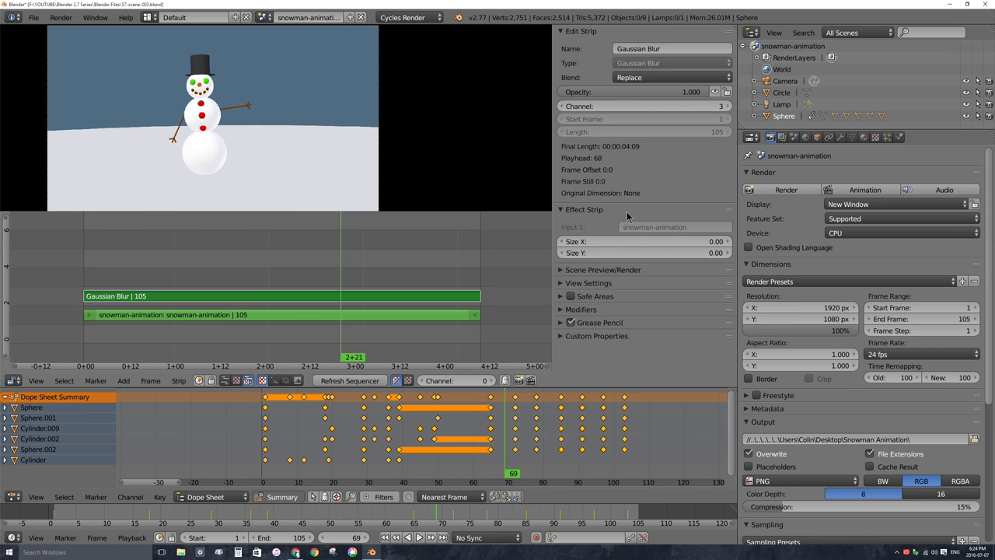
{"action": "left_click_drag", "start_coordinate": [605, 247], "coordinate": [692, 247]}
{"action": "left_click", "coordinate": [600, 241]}
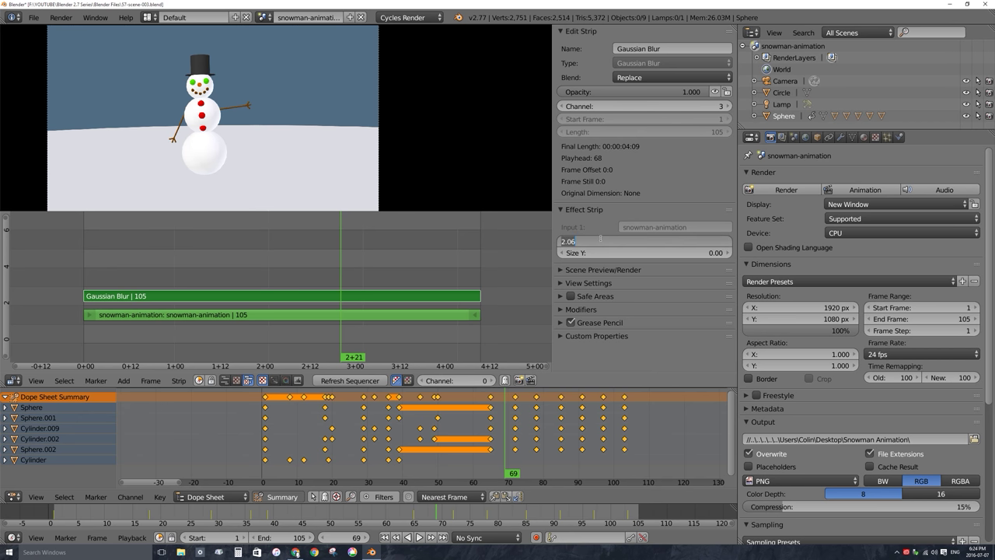
{"action": "type", "text": "30"}
{"action": "key", "text": "Tab"}
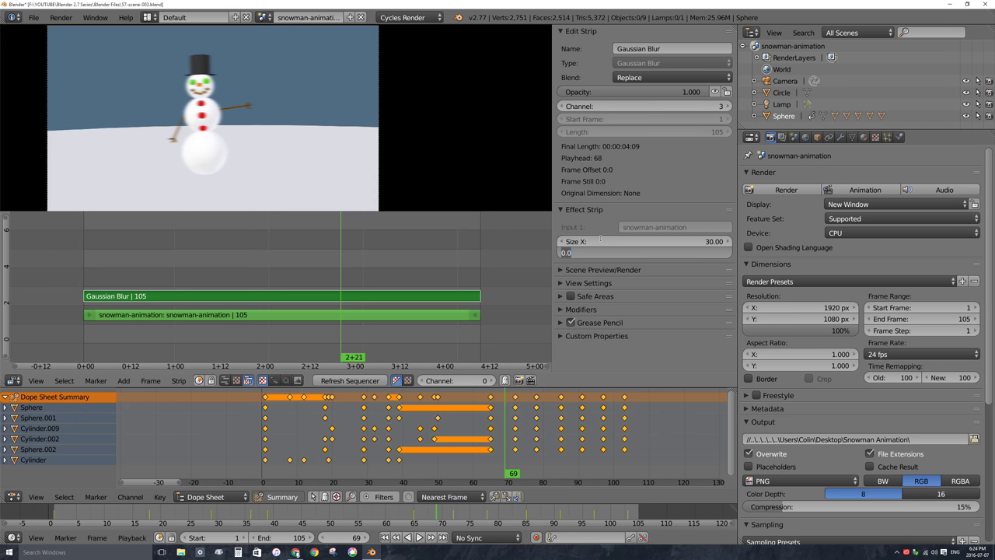
{"action": "type", "text": "30"}
{"action": "key", "text": "Return"}
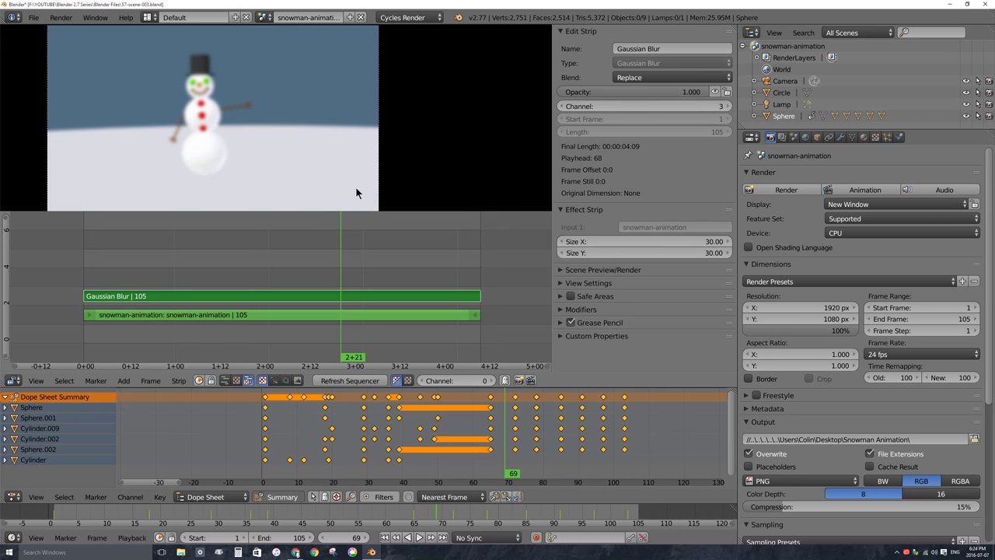
{"action": "middle_click_drag", "start_coordinate": [273, 117], "coordinate": [365, 113]}
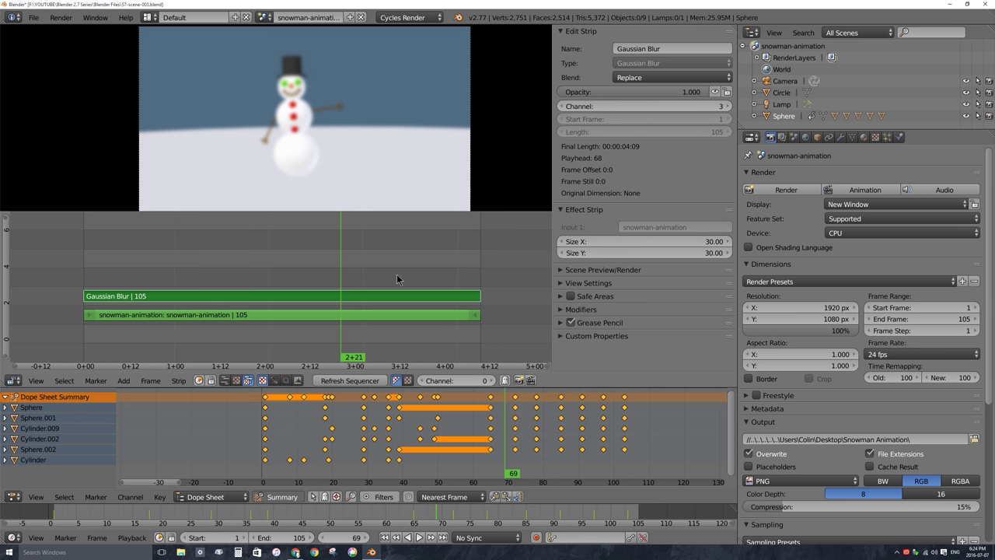
- Add a Glow effect strip to the original snowman-animation scene strip
{"action": "right_click", "coordinate": [328, 318]}
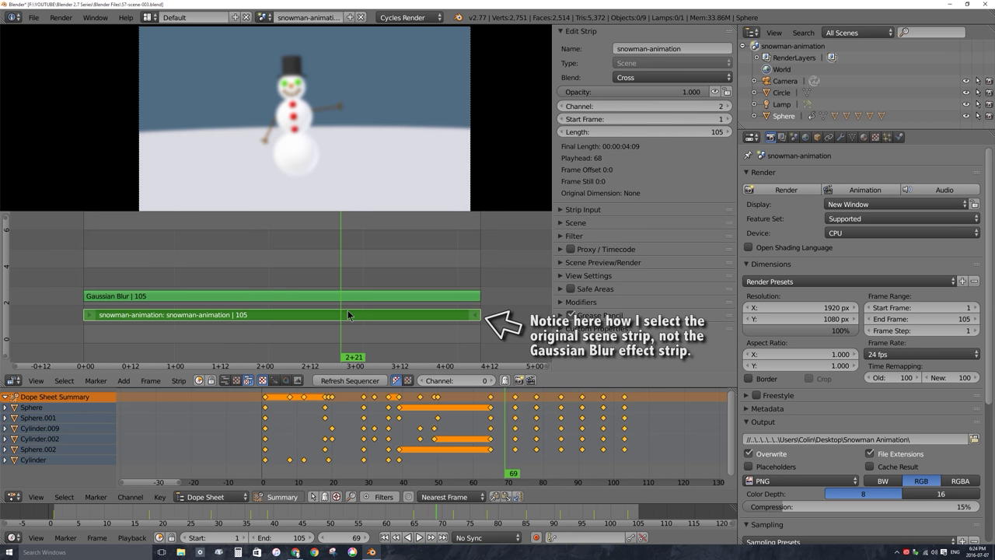
{"action": "key", "text": "shift+a"}
{"action": "mouse_move", "coordinate": [354, 299]}
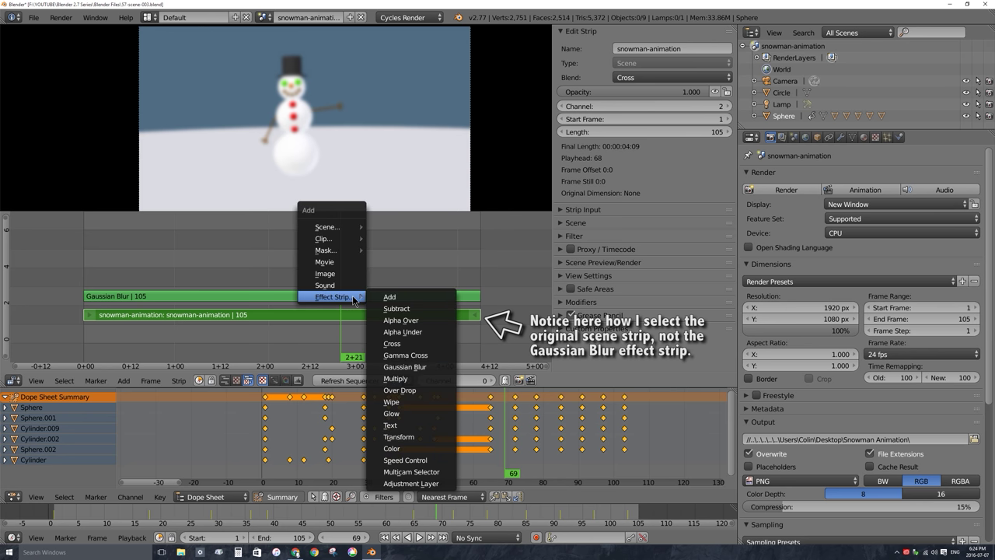
{"action": "left_click", "coordinate": [414, 414]}
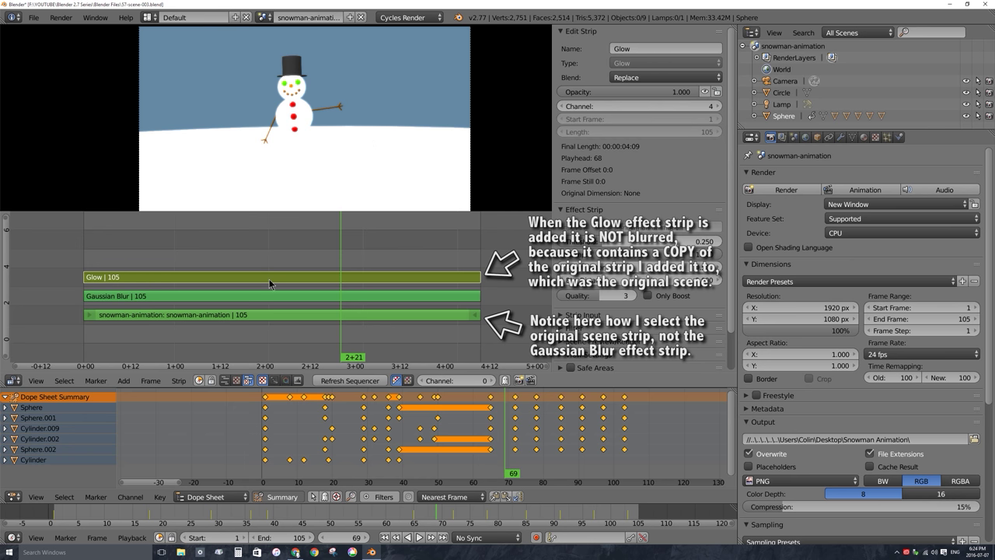
- Mute the Glow and Gaussian Blur strips to compare the preview, and unmute both of them again
{"action": "key", "text": "h"}
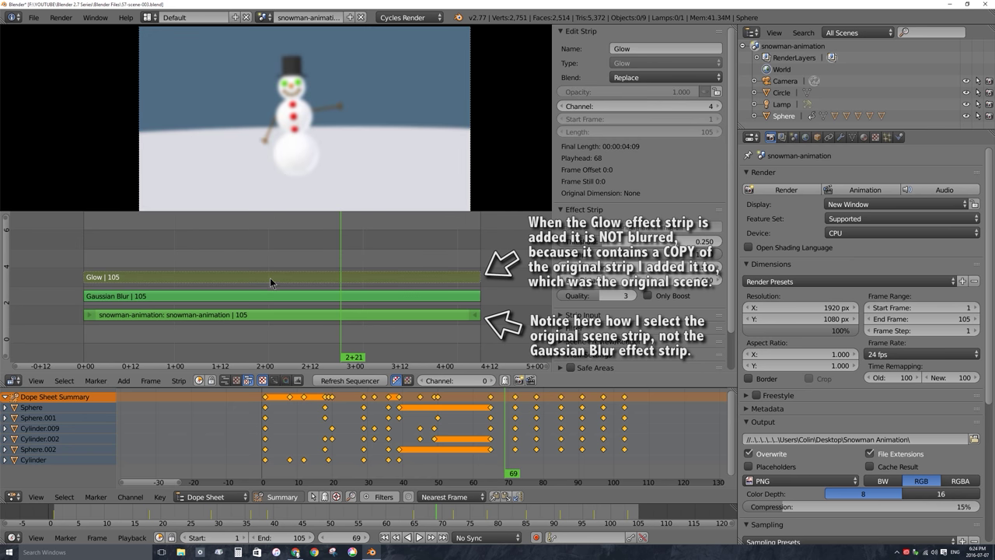
{"action": "right_click", "coordinate": [279, 295]}
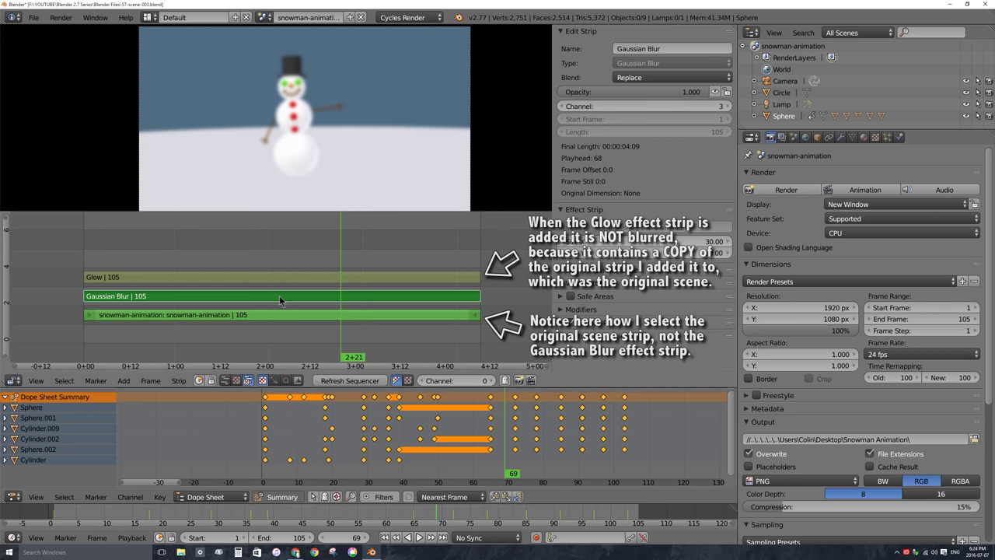
{"action": "key", "text": "h"}
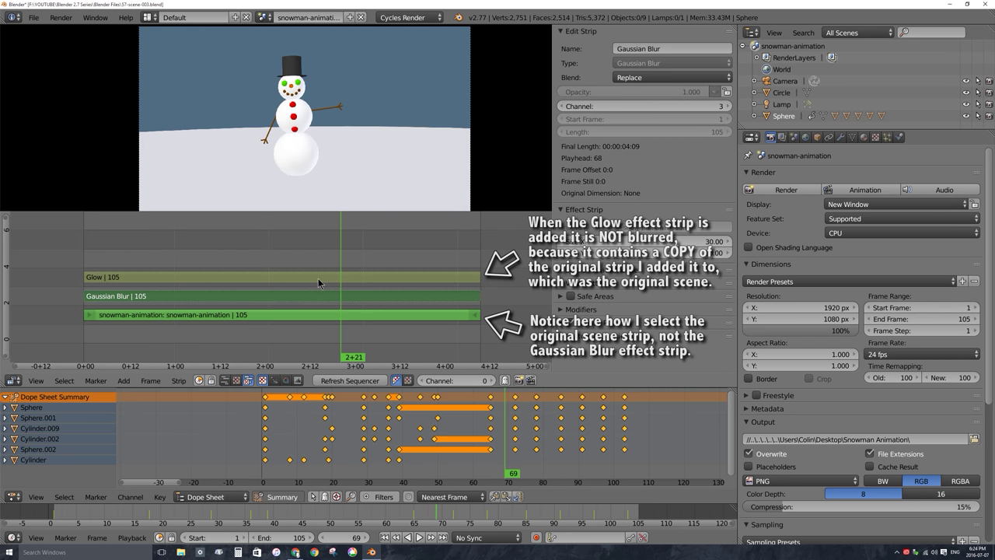
{"action": "right_click", "coordinate": [326, 275]}
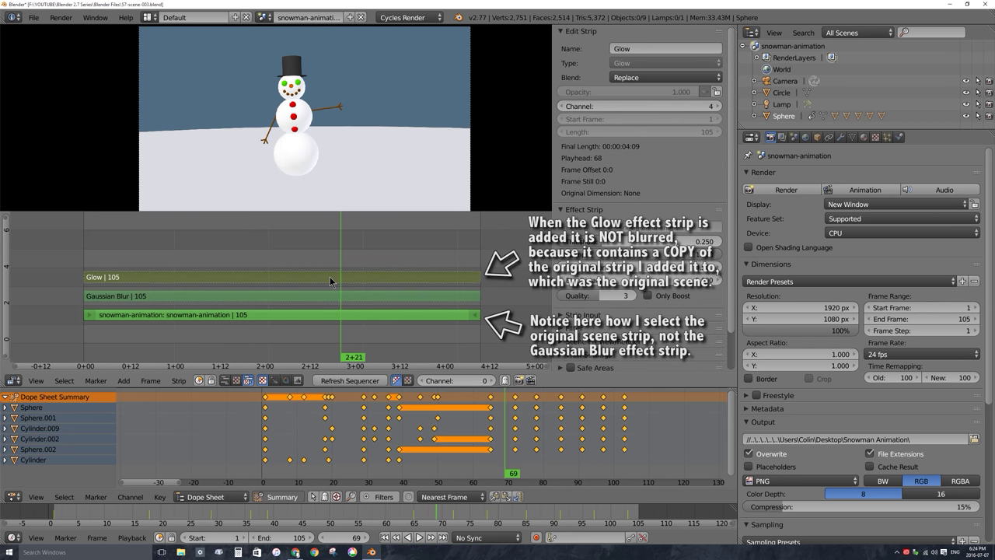
{"action": "right_click", "coordinate": [323, 294]}
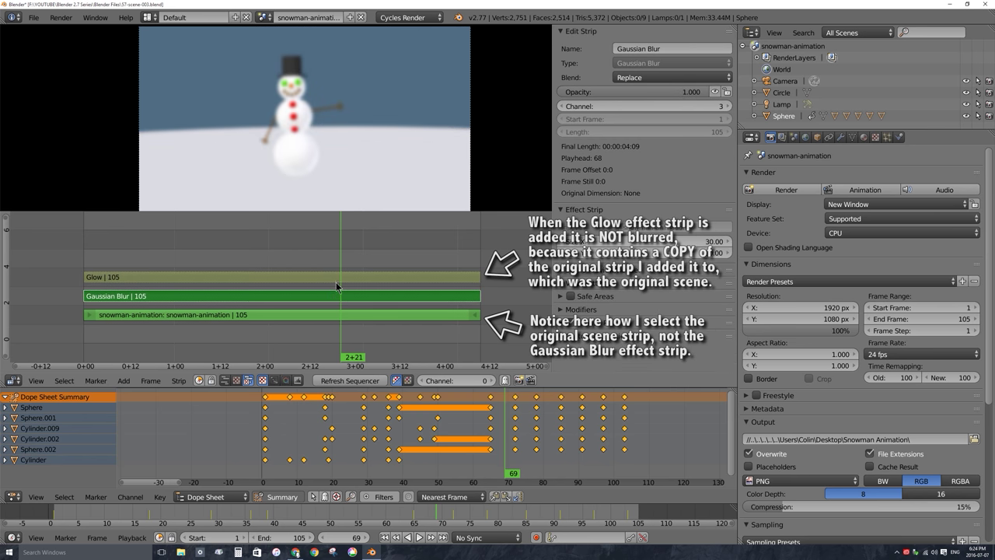
{"action": "right_click", "coordinate": [337, 281]}
{"action": "key", "text": "alt+h"}
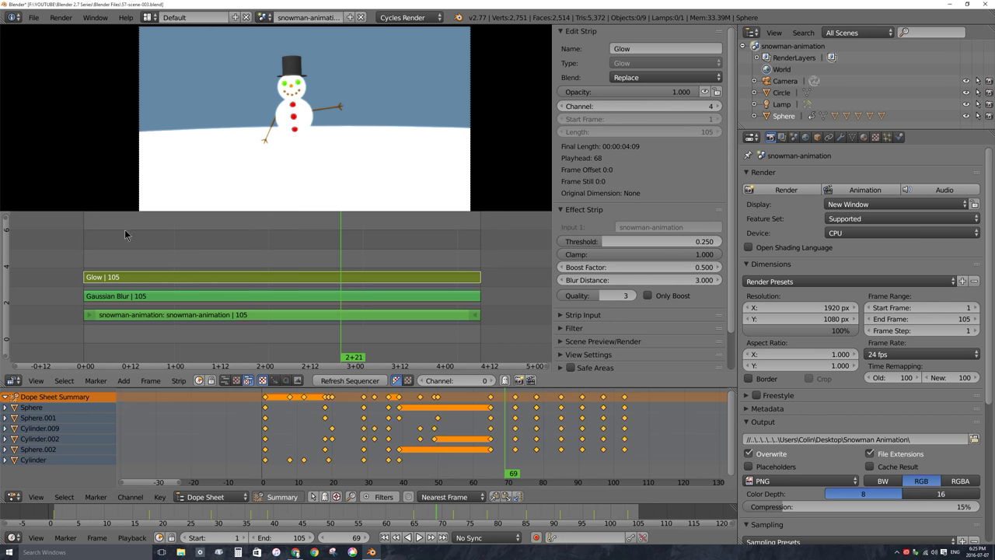
- Delete the Glow, Gaussian Blur and snowman-animation strips from the sequencer
{"action": "key", "text": "x"}
{"action": "left_click", "coordinate": [352, 276]}
{"action": "key", "text": "x"}
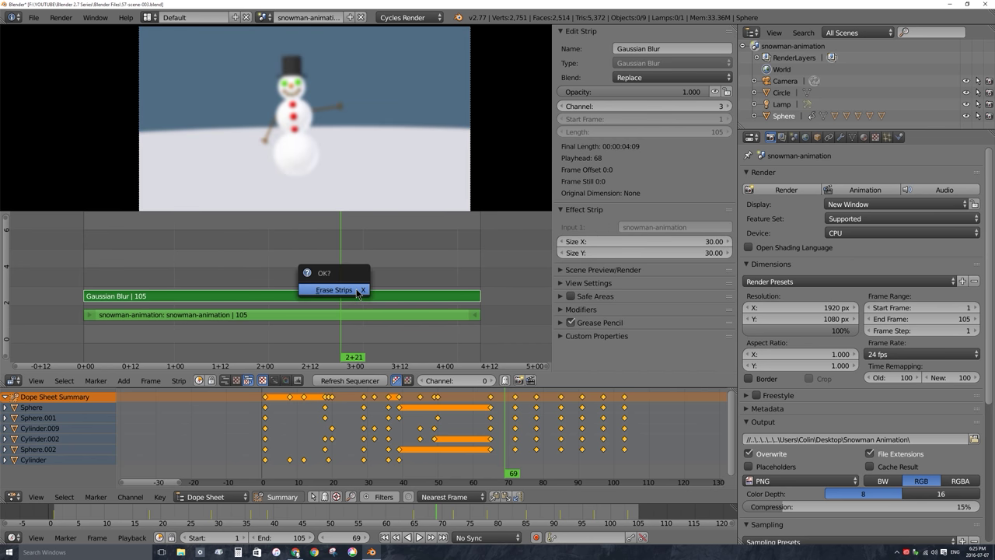
{"action": "left_click", "coordinate": [352, 296]}
{"action": "right_click", "coordinate": [357, 314]}
{"action": "key", "text": "x"}
{"action": "left_click", "coordinate": [360, 313]}
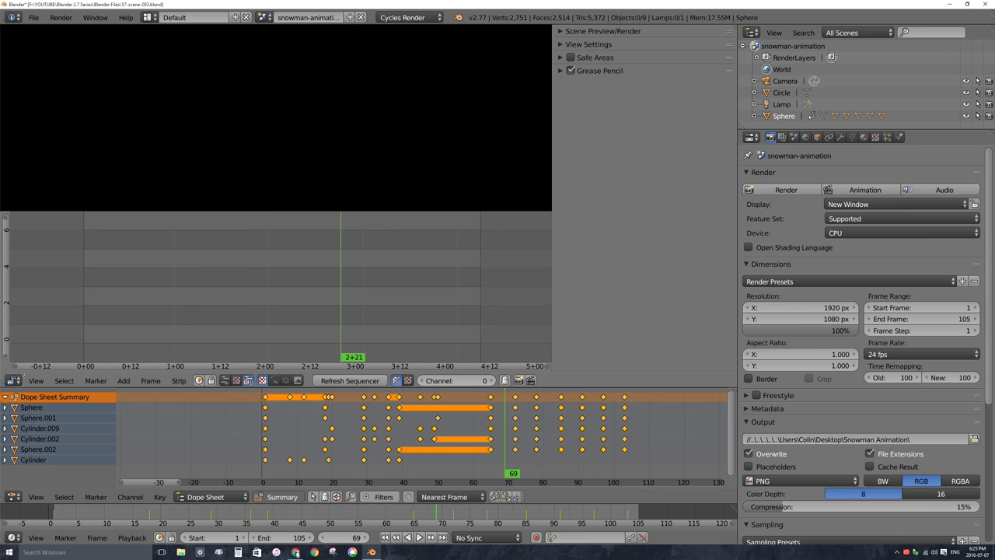
- Change the sequencer area to the Node Editor and show the compositing node tree instead of the material nodes
{"action": "left_click", "coordinate": [13, 380]}
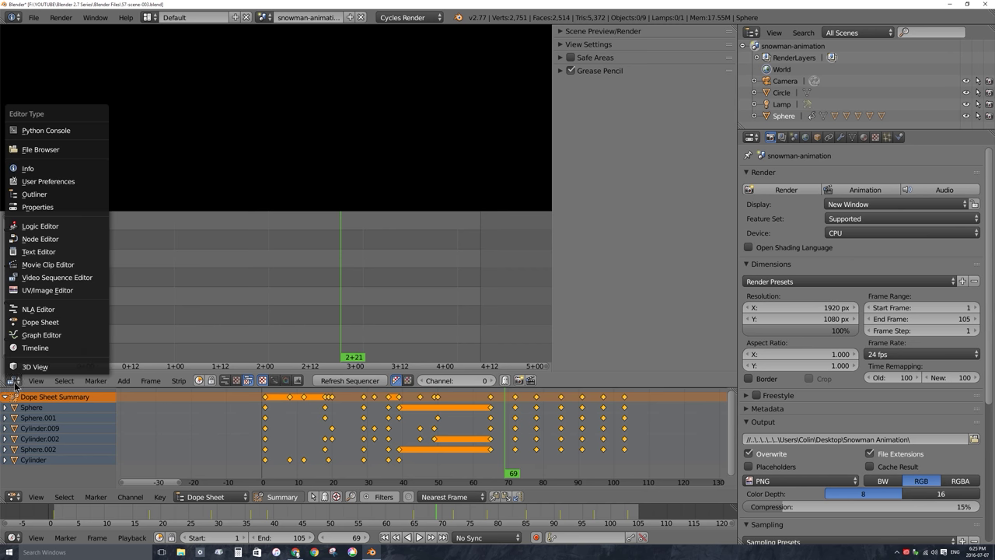
{"action": "left_click", "coordinate": [79, 240]}
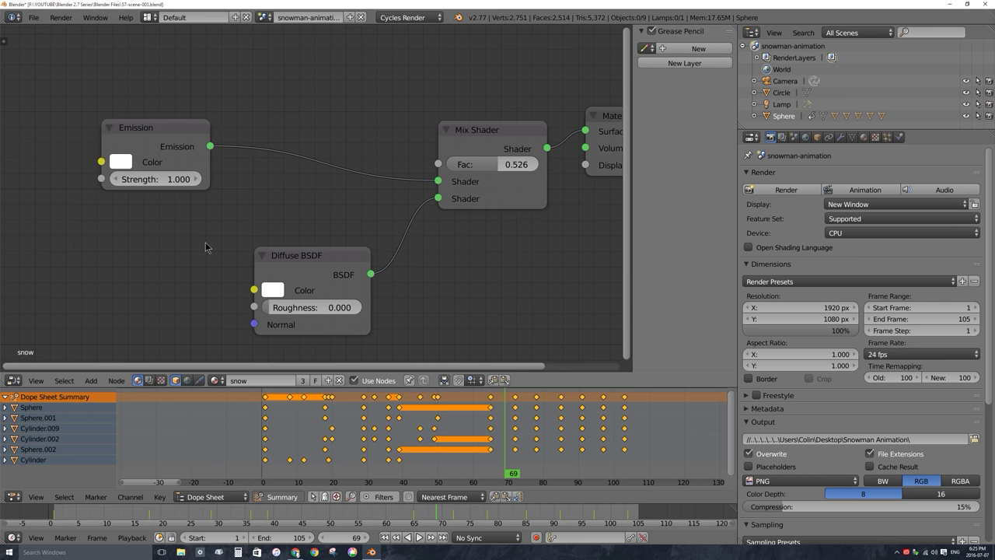
{"action": "scroll", "coordinate": [301, 200], "scroll_direction": "down", "scroll_amount": 2}
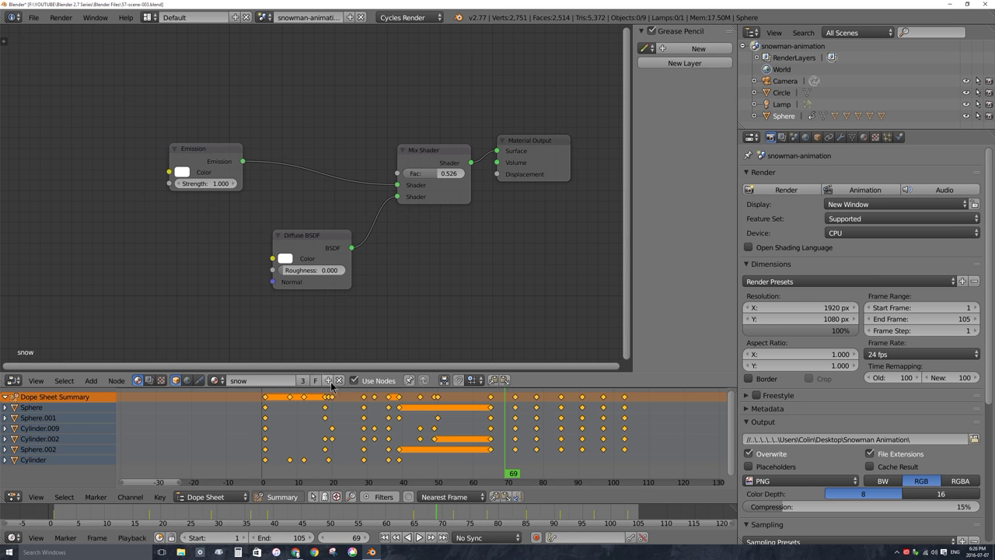
{"action": "left_click", "coordinate": [149, 380]}
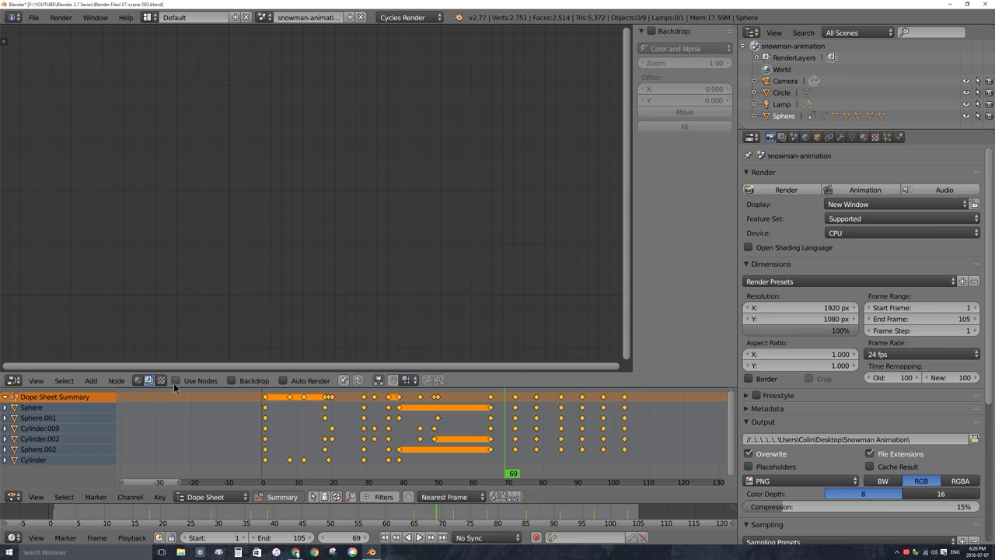
- Enable Use Nodes, Backdrop and Auto Render for the snowman-animation scene's compositing nodes
{"action": "left_click", "coordinate": [176, 380]}
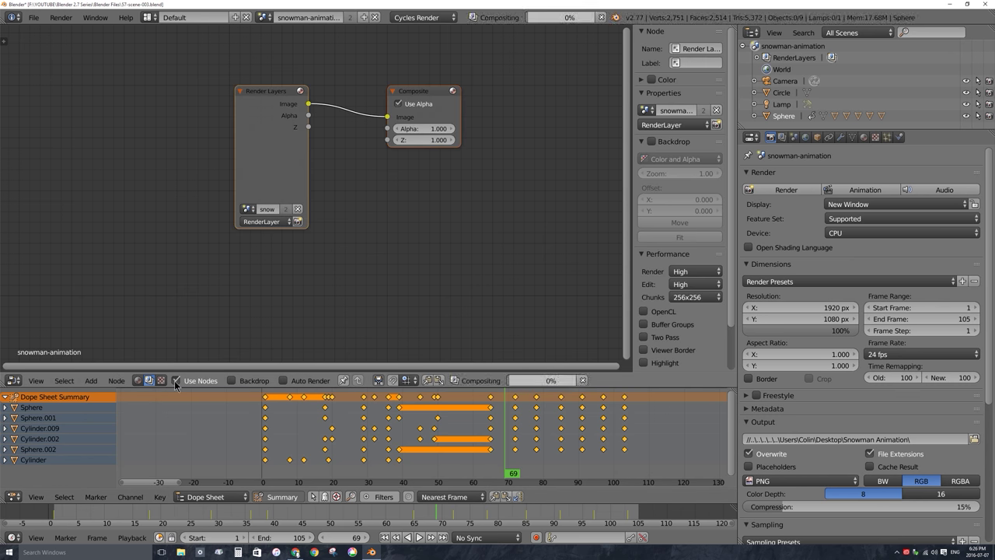
{"action": "left_click", "coordinate": [231, 380]}
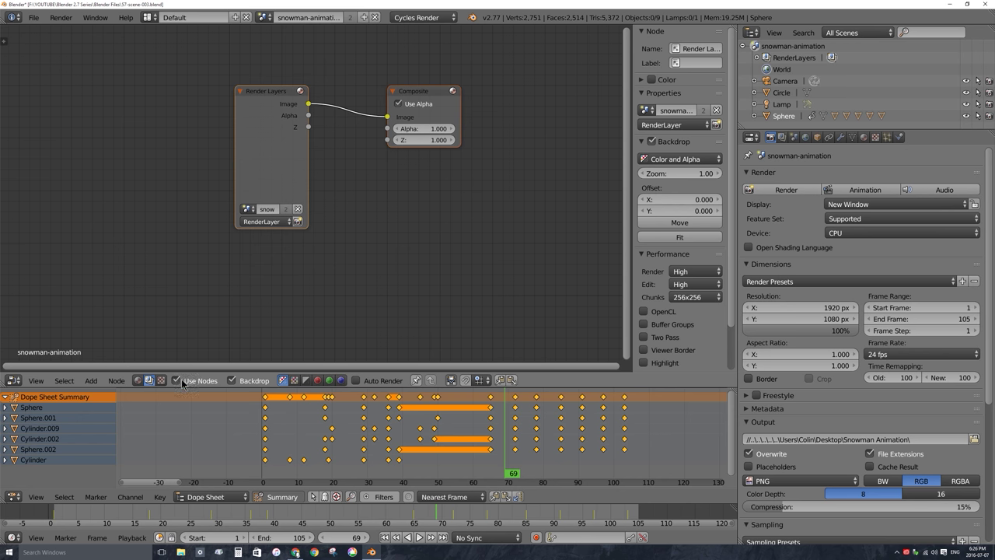
{"action": "left_click", "coordinate": [357, 380]}
- Move the Render Layers and Composite nodes far apart to leave room between them for other nodes
{"action": "left_click", "coordinate": [420, 95]}
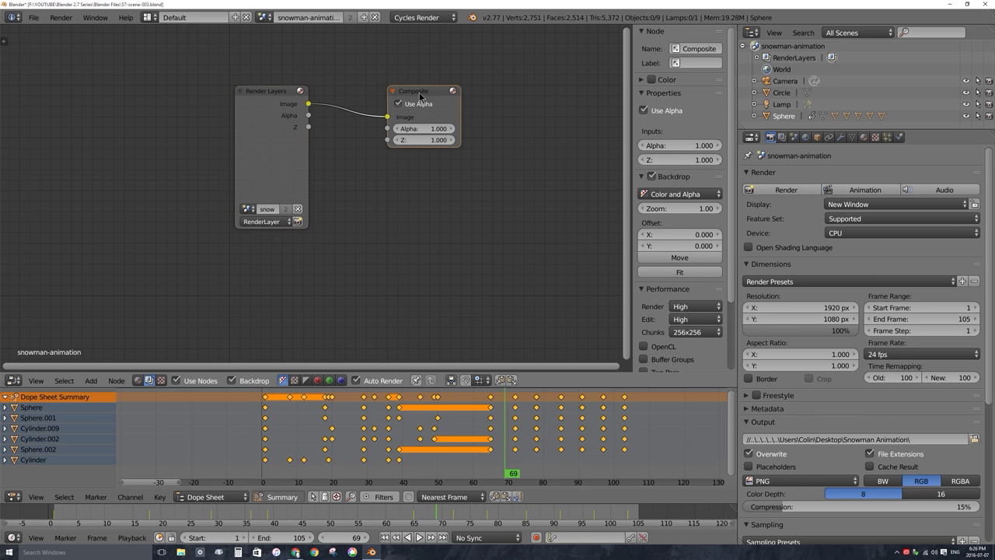
{"action": "left_click", "coordinate": [259, 100]}
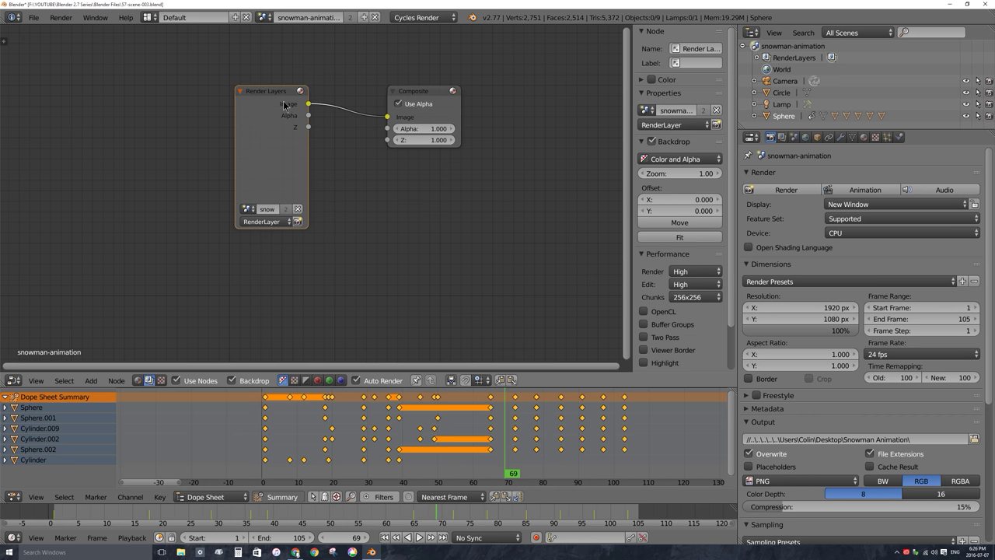
{"action": "left_click_drag", "start_coordinate": [284, 104], "coordinate": [77, 102]}
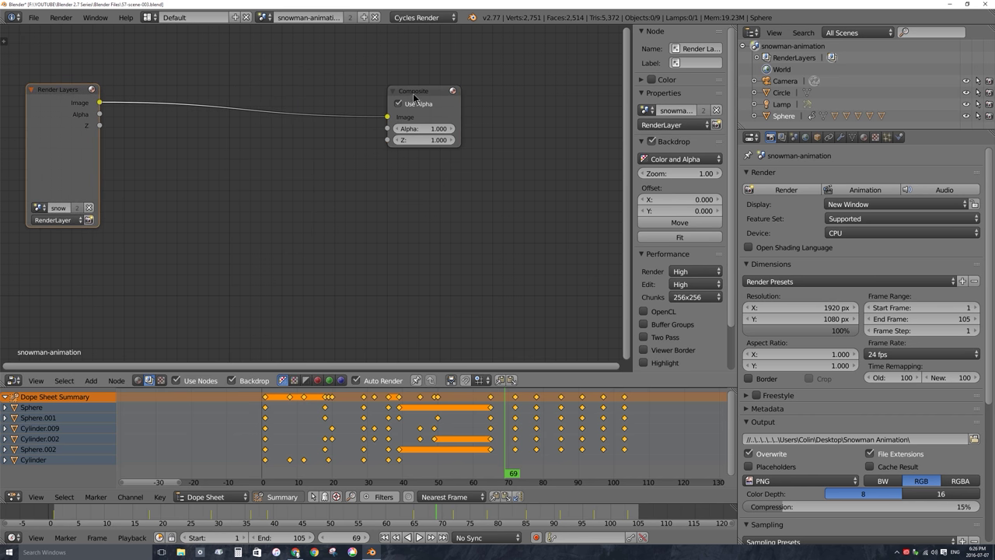
{"action": "left_click", "coordinate": [418, 97]}
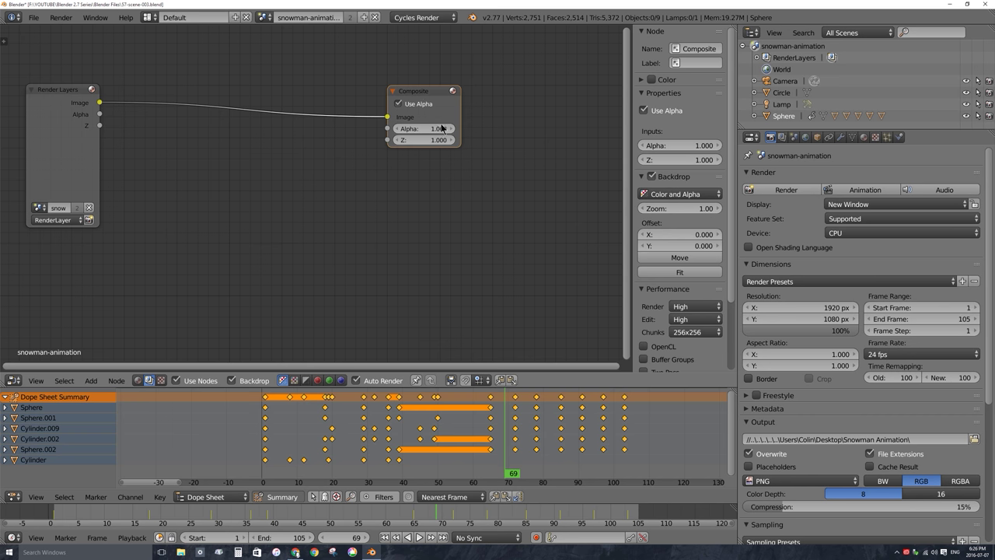
{"action": "key", "text": "g"}
{"action": "left_click", "coordinate": [582, 139]}
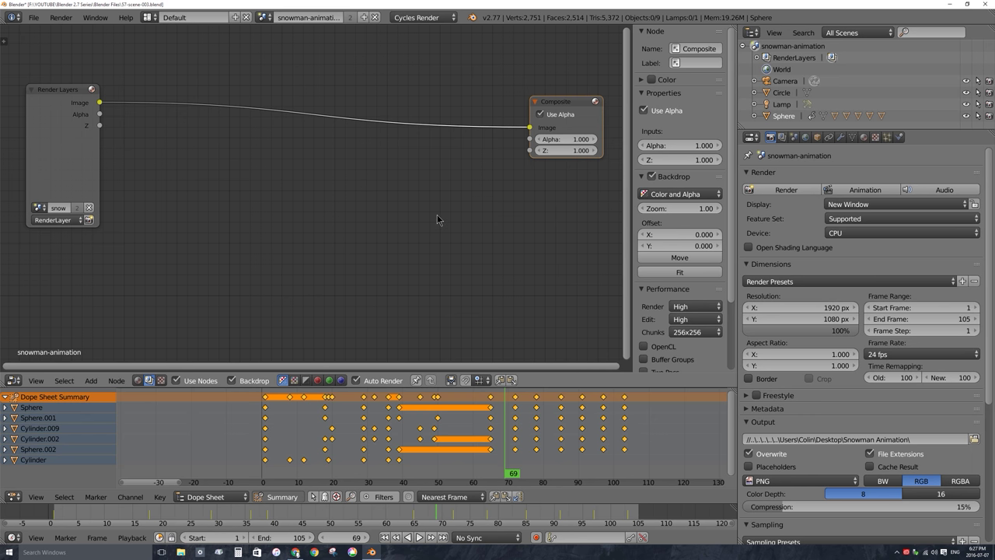
- Add a Viewer node below the Composite node, line the two up, and link the Render Layers Image output to the Viewer's Image input
{"action": "key", "text": "shift+a"}
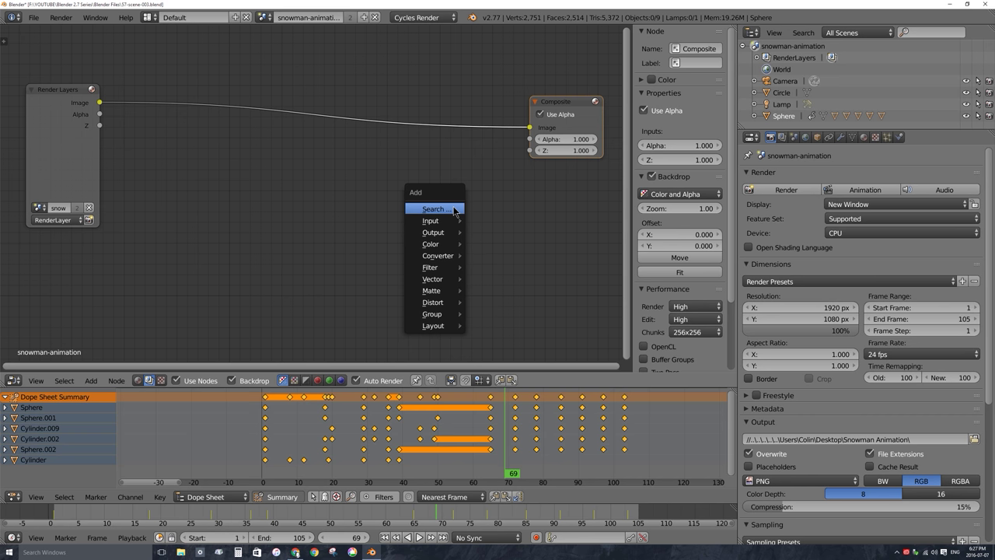
{"action": "mouse_move", "coordinate": [443, 234]}
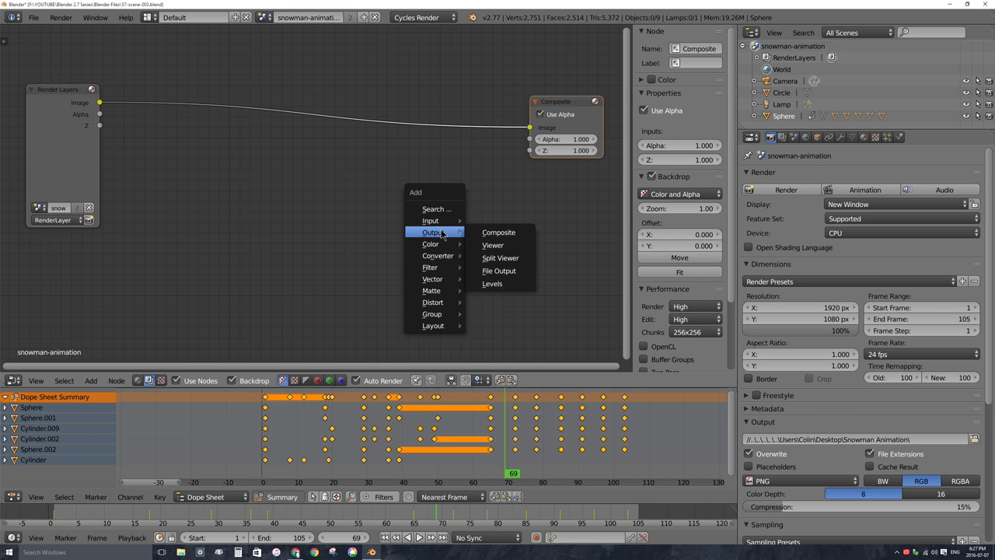
{"action": "left_click", "coordinate": [494, 245]}
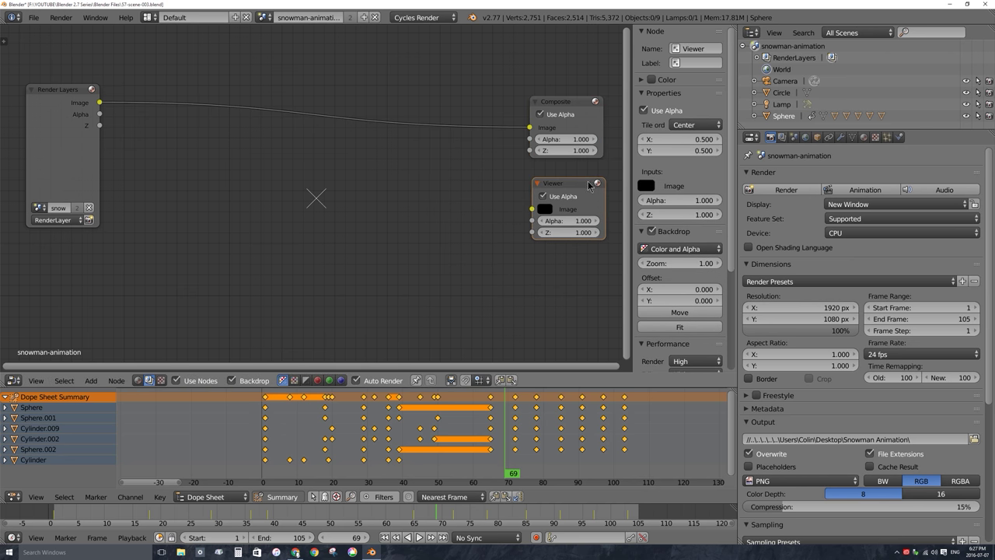
{"action": "left_click_drag", "start_coordinate": [579, 185], "coordinate": [556, 184]}
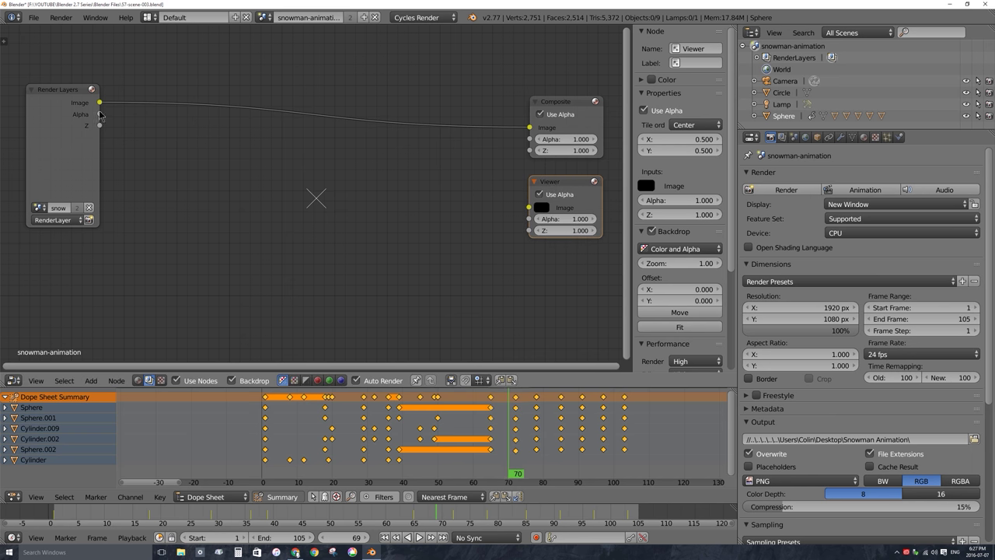
{"action": "left_click_drag", "start_coordinate": [576, 111], "coordinate": [565, 97]}
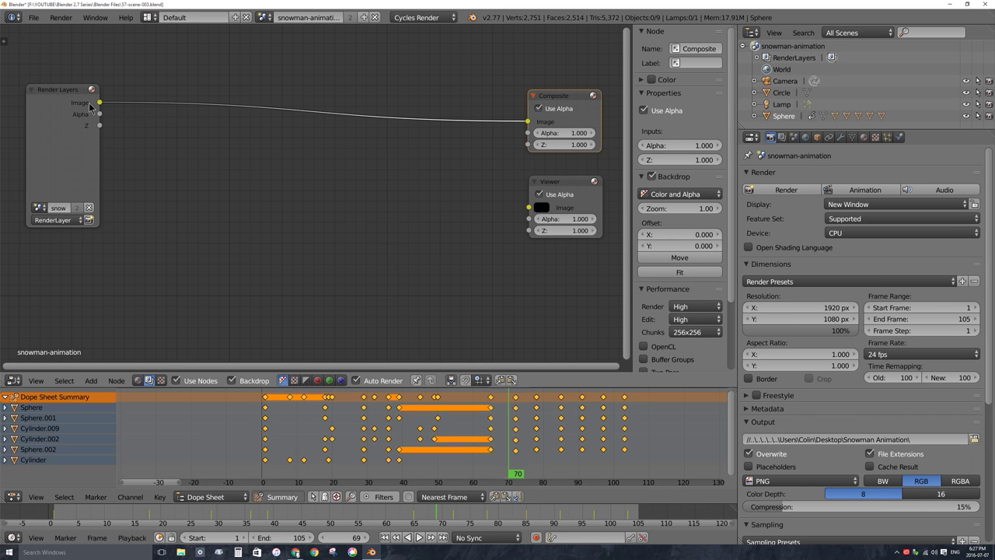
{"action": "left_click_drag", "start_coordinate": [100, 102], "coordinate": [526, 206]}
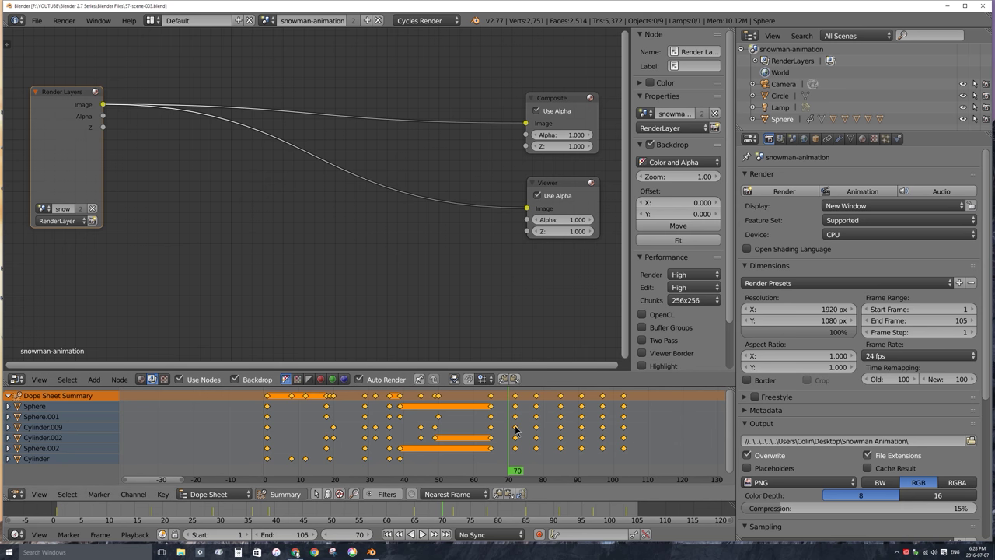
- Render the snowman scene at frame 70 and reposition the render window
{"action": "left_click", "coordinate": [790, 192]}
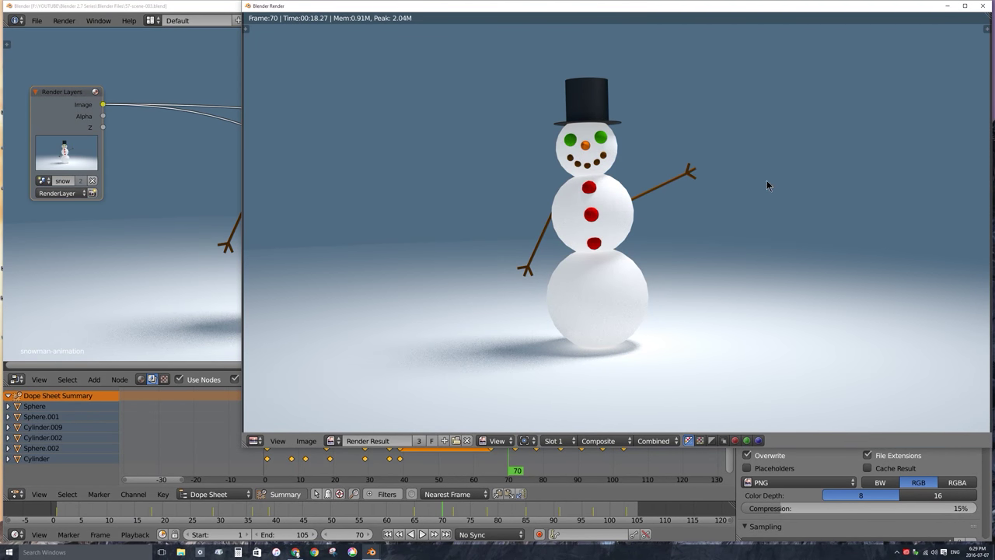
{"action": "left_click_drag", "start_coordinate": [646, 8], "coordinate": [585, 37]}
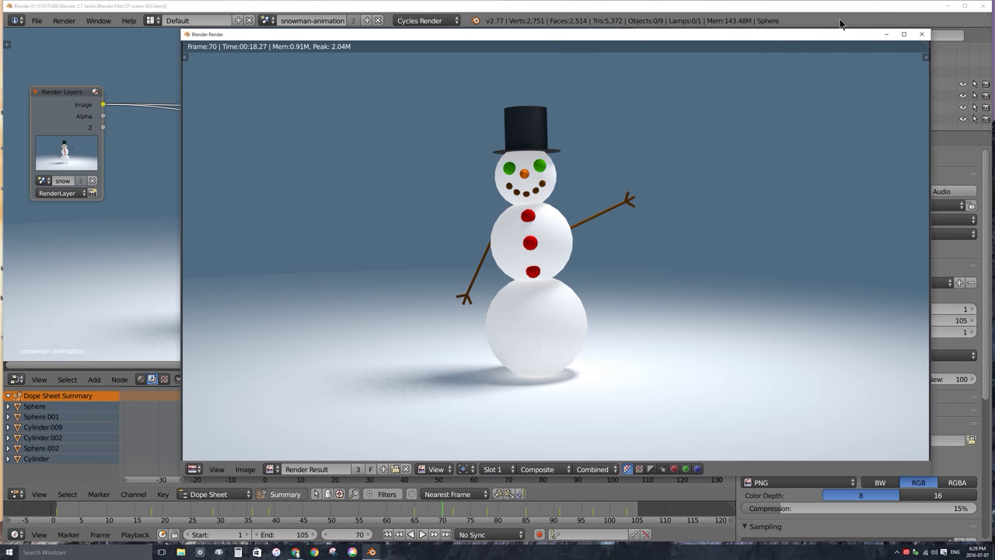
- Close the finished render window and shrink the backdrop image behind the nodes to a zoom of 0.69
{"action": "left_click", "coordinate": [921, 34]}
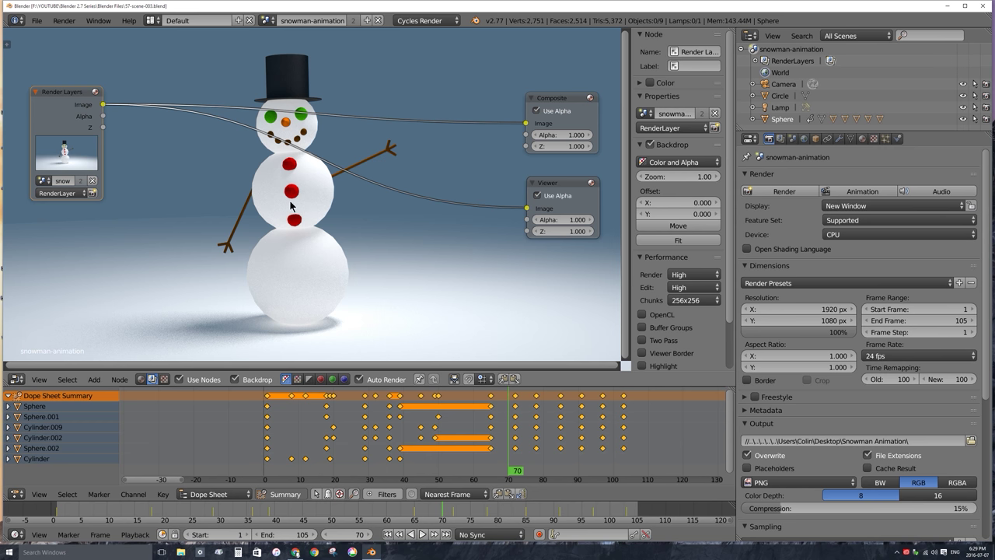
{"action": "key", "text": "v"}
{"action": "key", "text": "v"}
{"action": "key", "text": "v"}
{"action": "key", "text": "v"}
{"action": "key", "text": "v"}
{"action": "key", "text": "v"}
{"action": "key", "text": "v"}
{"action": "key", "text": "v"}
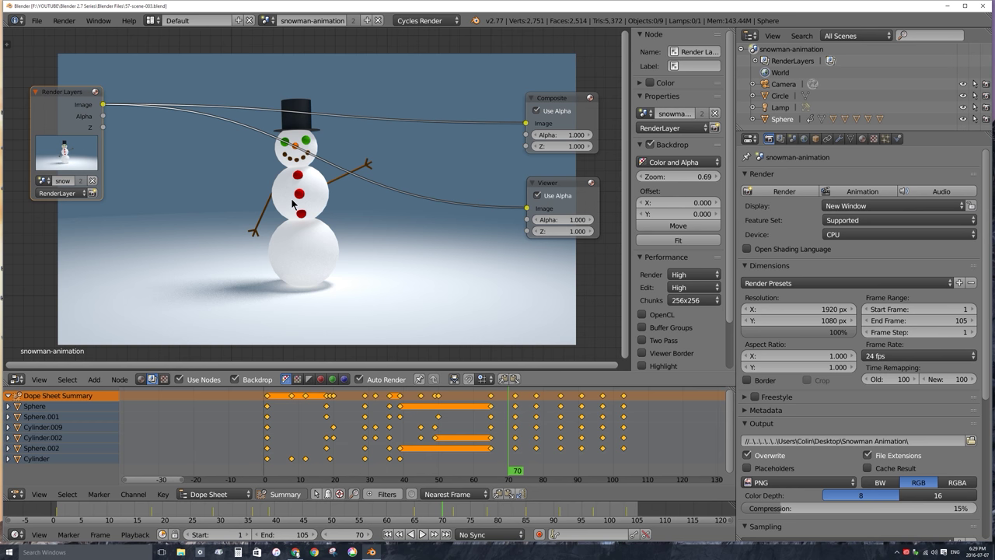
- Shrink the backdrop image to a zoom of 0.08 and enlarge it back to 0.69
{"action": "key", "text": "v"}
{"action": "key", "text": "v"}
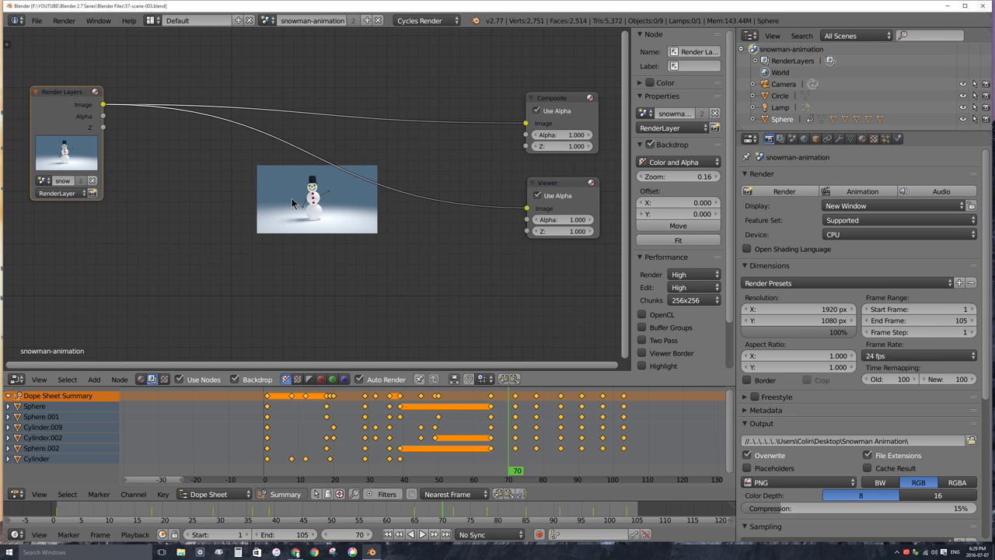
{"action": "key", "text": "v"}
{"action": "key", "text": "v"}
{"action": "key", "text": "v"}
{"action": "key", "text": "v"}
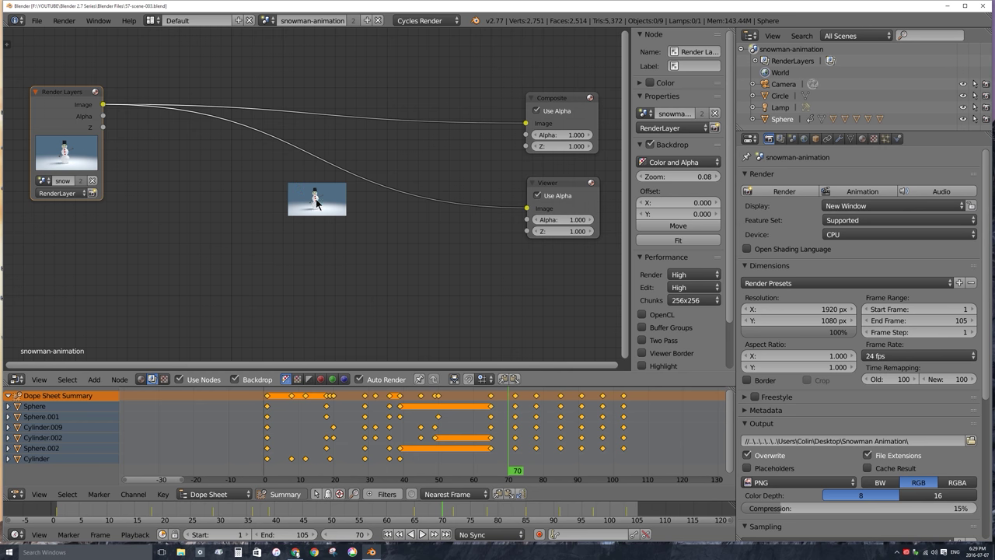
{"action": "key", "text": "alt+v"}
{"action": "key", "text": "alt+v"}
{"action": "key", "text": "alt+v"}
{"action": "key", "text": "alt+v"}
{"action": "key", "text": "alt+v"}
{"action": "key", "text": "alt+v"}
{"action": "key", "text": "alt+v"}
{"action": "key", "text": "alt+v"}
{"action": "key", "text": "alt+v"}
{"action": "key", "text": "alt+v"}
{"action": "key", "text": "alt+v"}
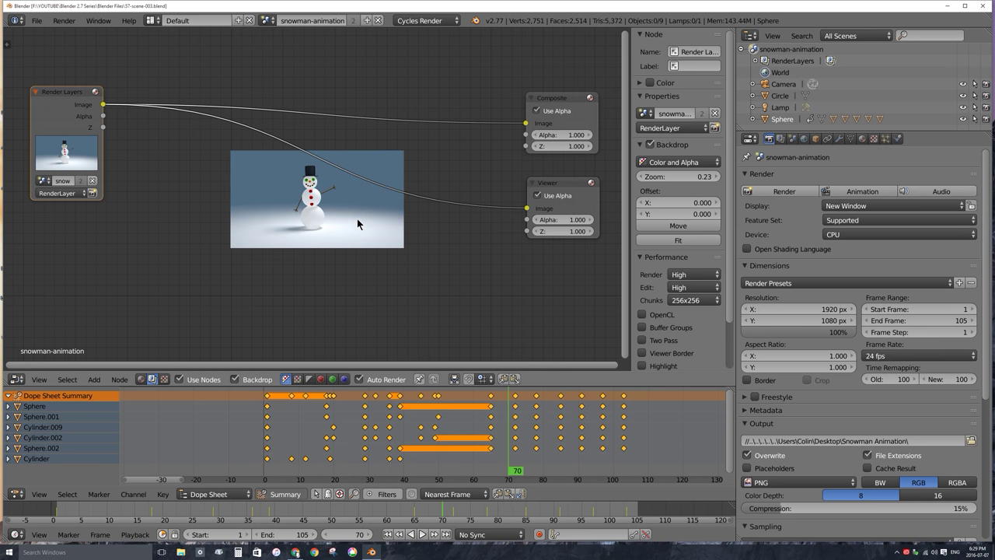
{"action": "key", "text": "alt+v"}
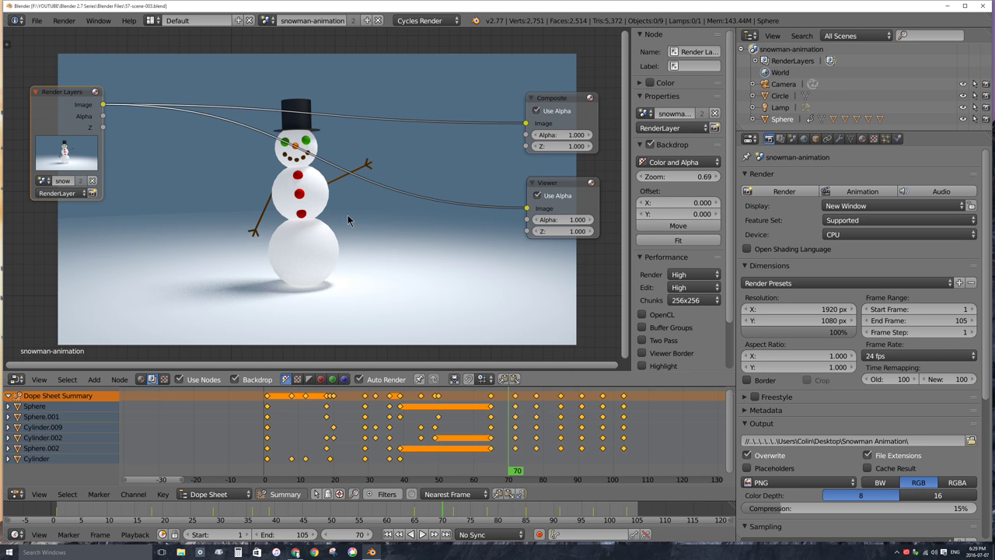
- Reposition the backdrop image behind the nodes to an offset of about X -17, Y -1
{"action": "middle_click_drag", "start_coordinate": [353, 223], "coordinate": [342, 291]}
{"action": "middle_click_drag", "start_coordinate": [387, 239], "coordinate": [356, 169]}
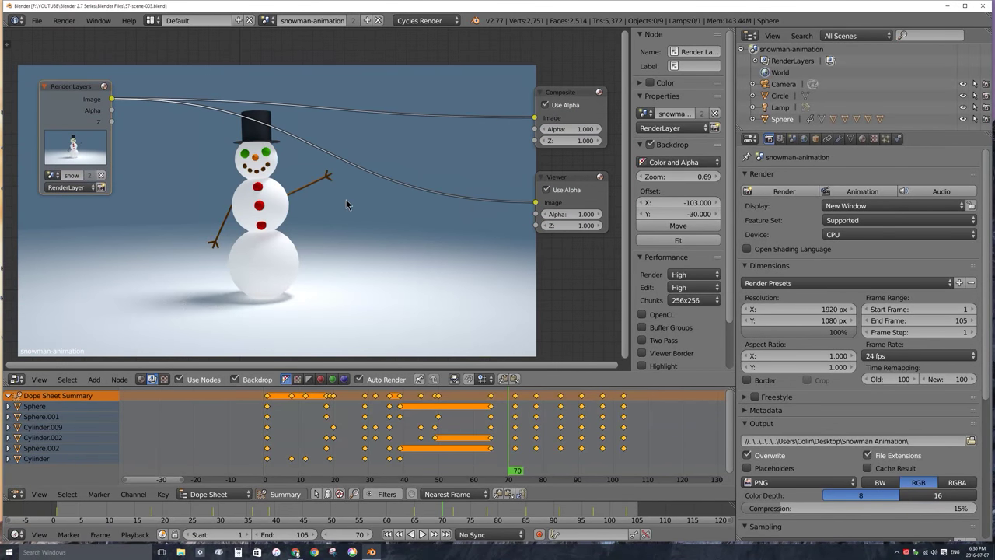
{"action": "middle_click_drag", "start_coordinate": [303, 196], "coordinate": [337, 189], "text": "alt"}
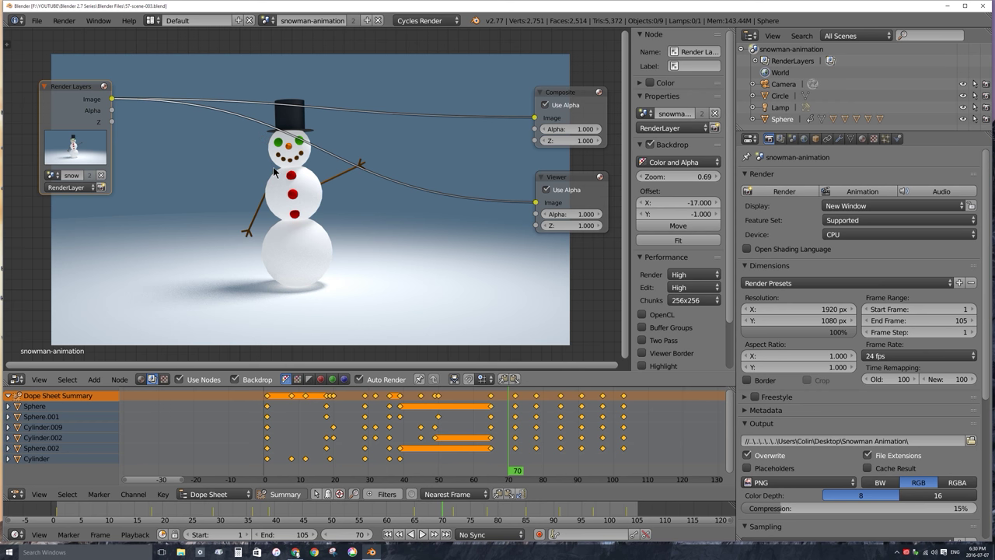
{"action": "key", "text": "shift+a"}
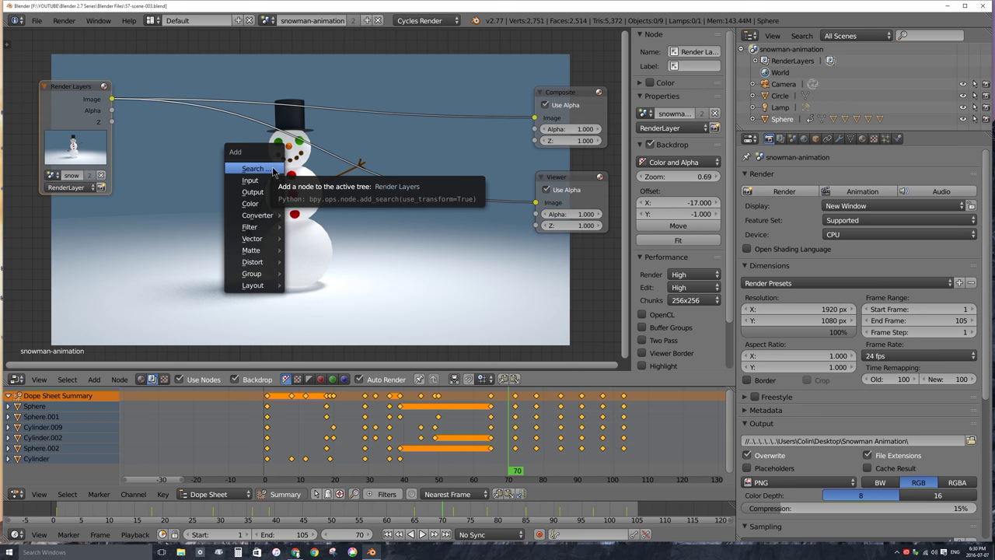
{"action": "mouse_move", "coordinate": [255, 210]}
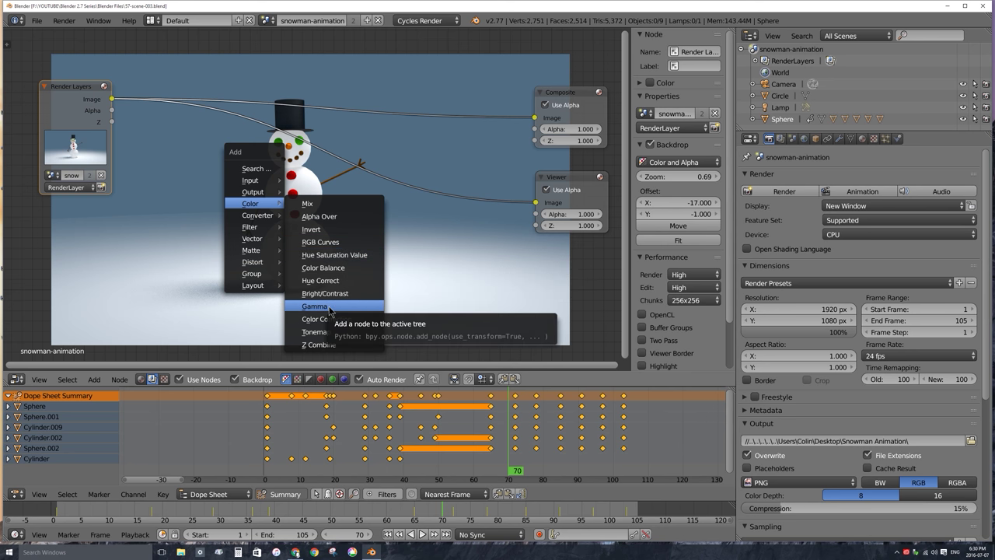
{"action": "key", "text": "Escape"}
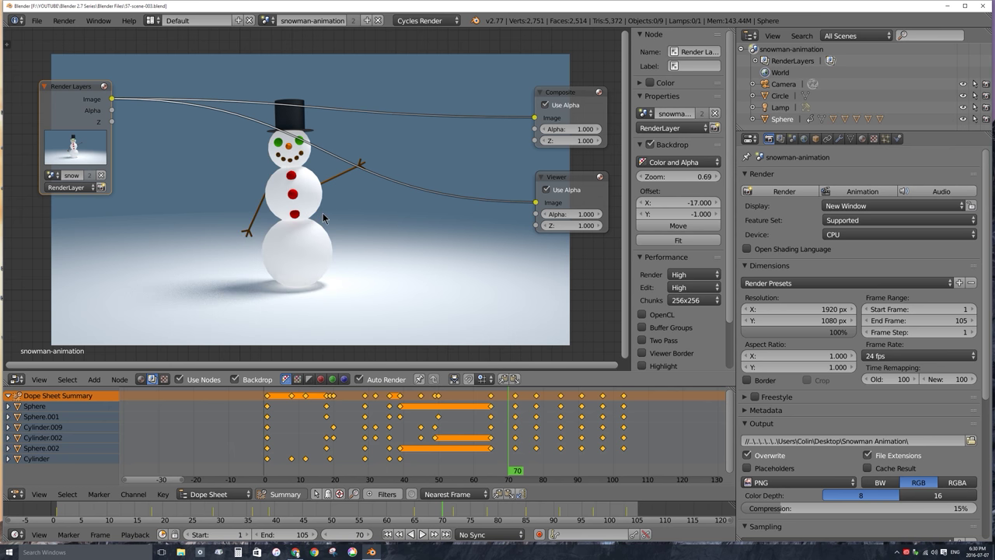
- Add an RGB Curves node and place it unconnected below the links, between the Render Layers and Viewer nodes
{"action": "key", "text": "shift+a"}
{"action": "mouse_move", "coordinate": [325, 252]}
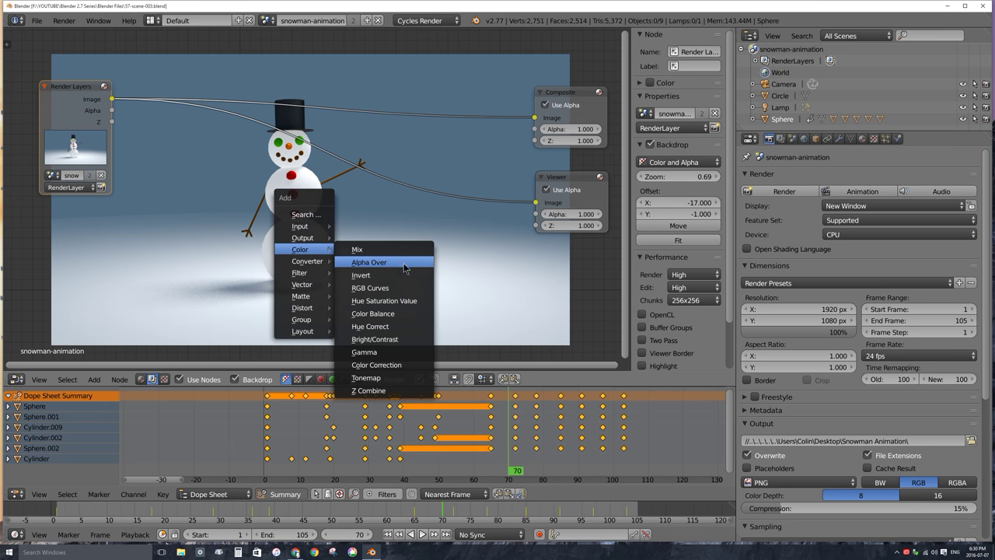
{"action": "left_click", "coordinate": [393, 292]}
{"action": "left_click", "coordinate": [217, 220]}
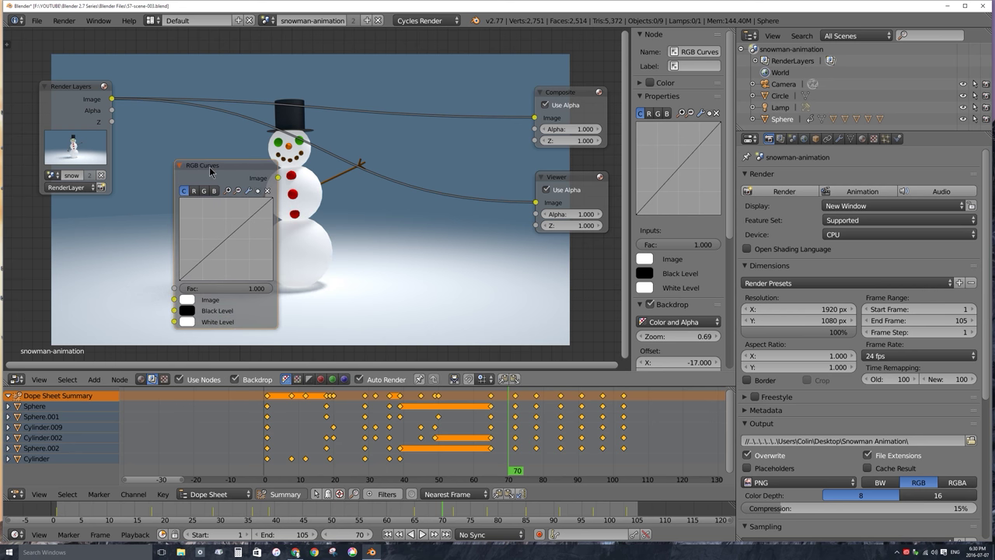
{"action": "mouse_move", "coordinate": [209, 172]}
{"action": "left_mouse_down"}
{"action": "mouse_move", "coordinate": [208, 183]}
{"action": "mouse_move", "coordinate": [217, 171]}
{"action": "left_mouse_up"}
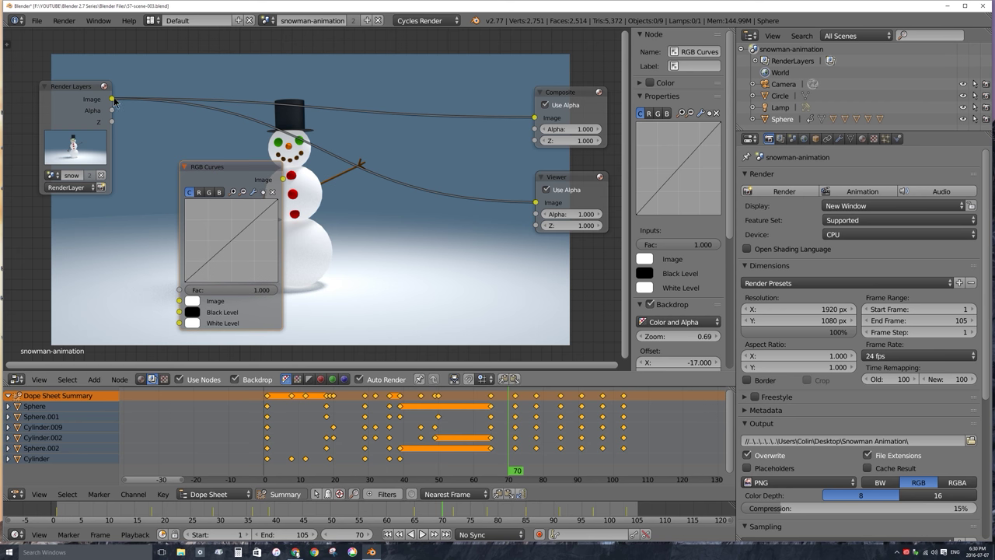
- Insert the RGB Curves node between Render Layers and Composite, and link its Image output to the Viewer's Image input
{"action": "left_click_drag", "start_coordinate": [568, 102], "coordinate": [556, 88]}
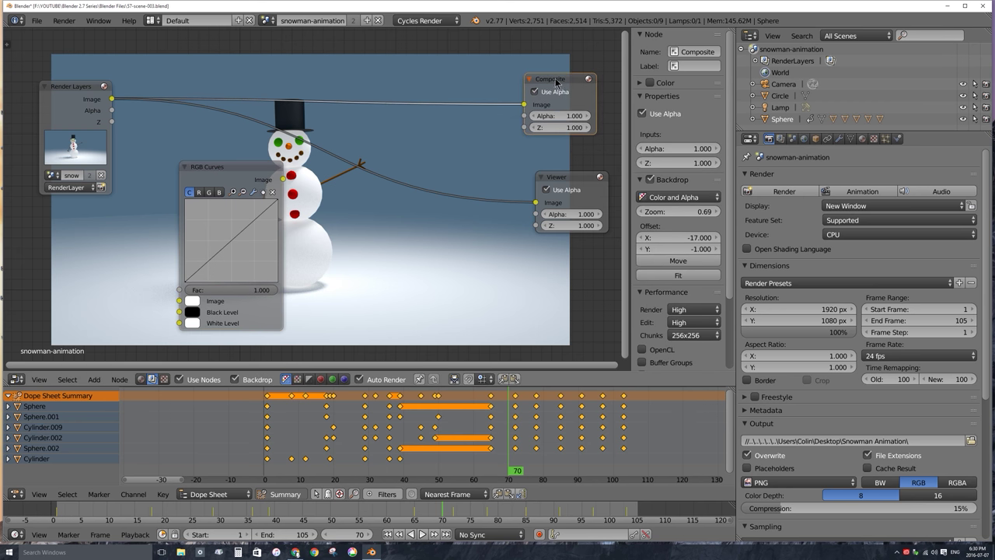
{"action": "left_click_drag", "start_coordinate": [199, 180], "coordinate": [345, 87]}
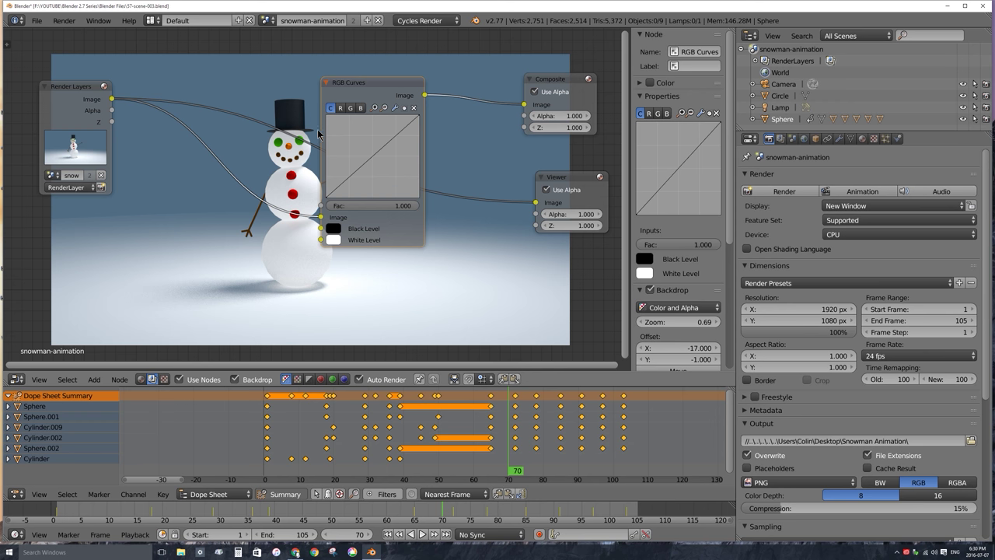
{"action": "mouse_move", "coordinate": [359, 84]}
{"action": "left_mouse_down"}
{"action": "mouse_move", "coordinate": [369, 76]}
{"action": "mouse_move", "coordinate": [326, 93]}
{"action": "mouse_move", "coordinate": [382, 106]}
{"action": "mouse_move", "coordinate": [355, 90]}
{"action": "left_mouse_up"}
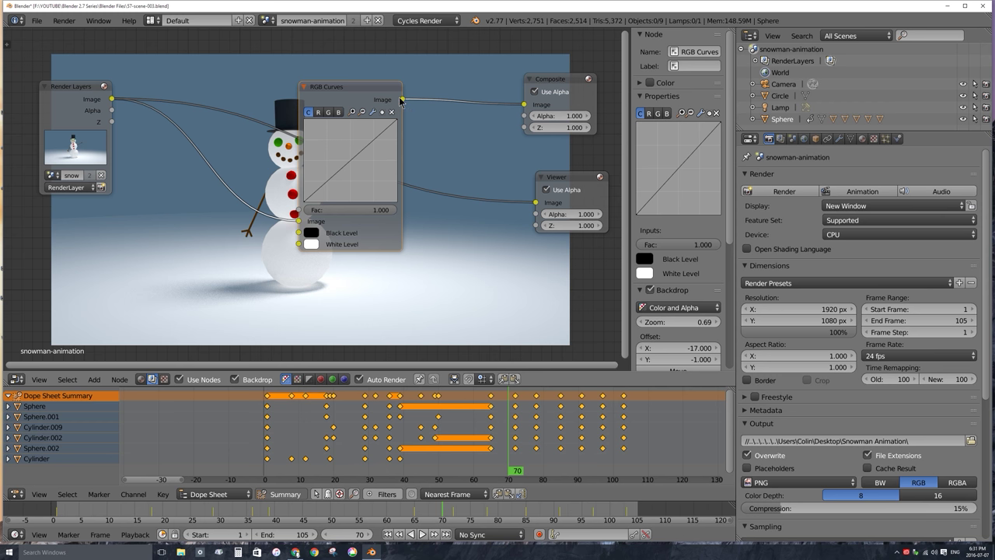
{"action": "left_click_drag", "start_coordinate": [402, 99], "coordinate": [540, 206]}
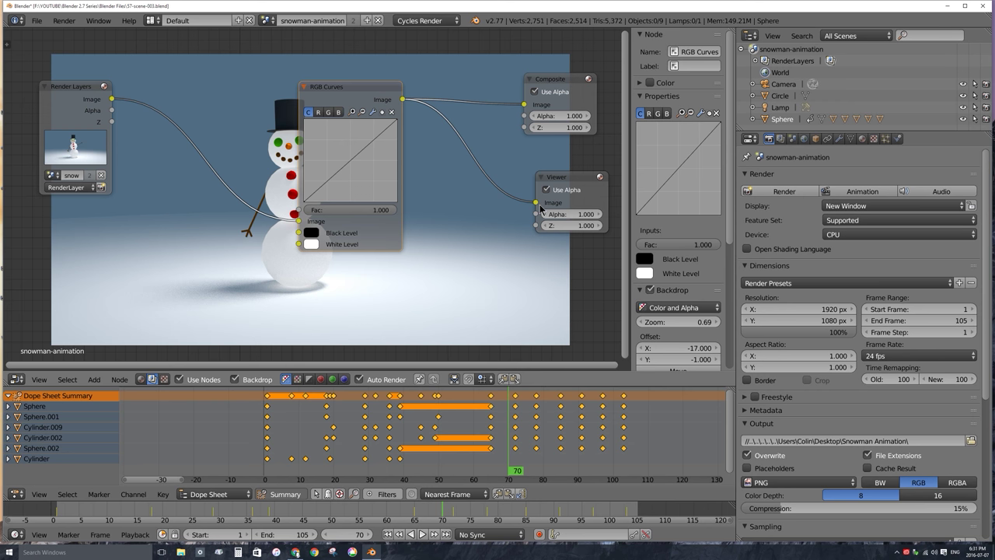
{"action": "left_click_drag", "start_coordinate": [339, 91], "coordinate": [392, 94]}
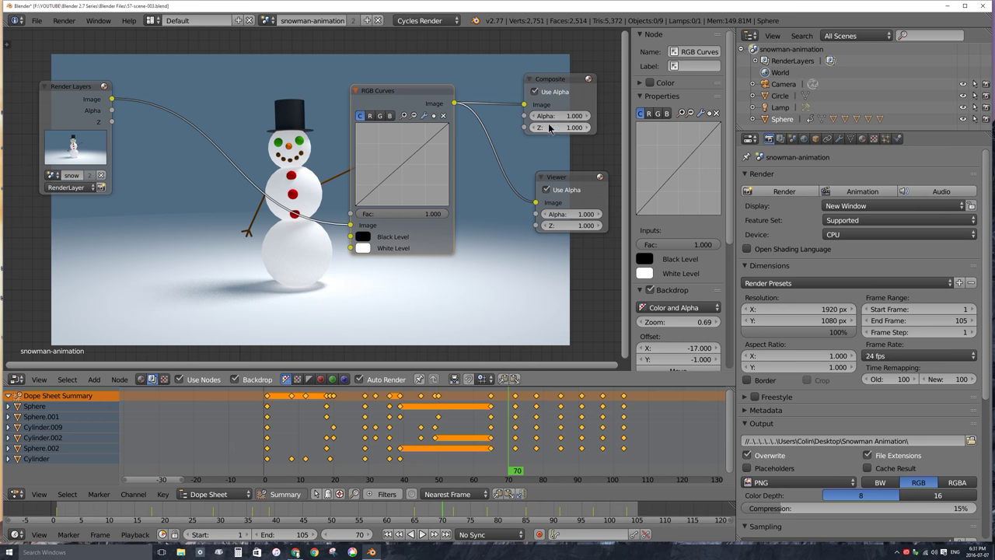
- Shape the combined curve into an S with points at about (0.21, 0.08), (0.56, 0.45) and (0.84, 0.89)
{"action": "left_click_drag", "start_coordinate": [372, 197], "coordinate": [376, 200]}
{"action": "left_click", "coordinate": [433, 130]}
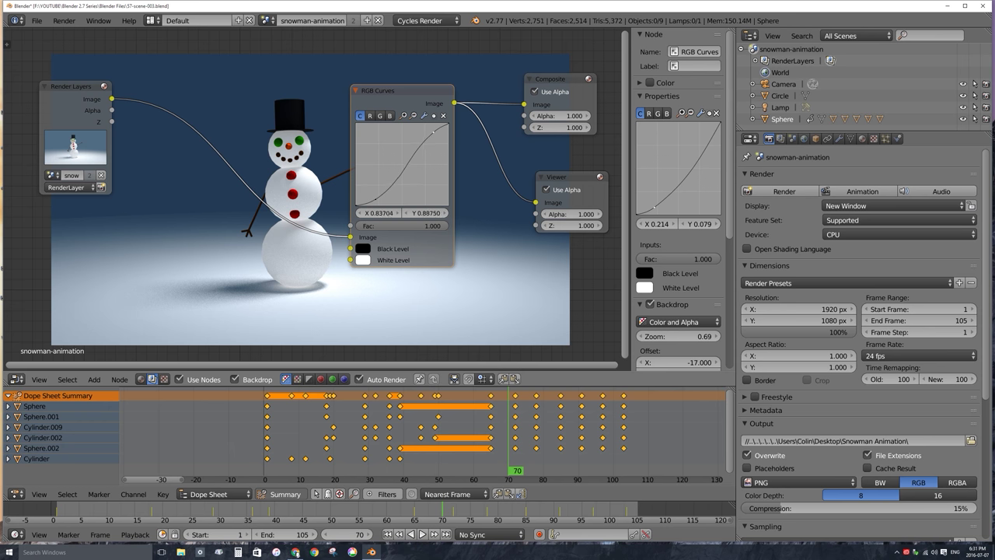
{"action": "left_click_drag", "start_coordinate": [405, 174], "coordinate": [409, 173]}
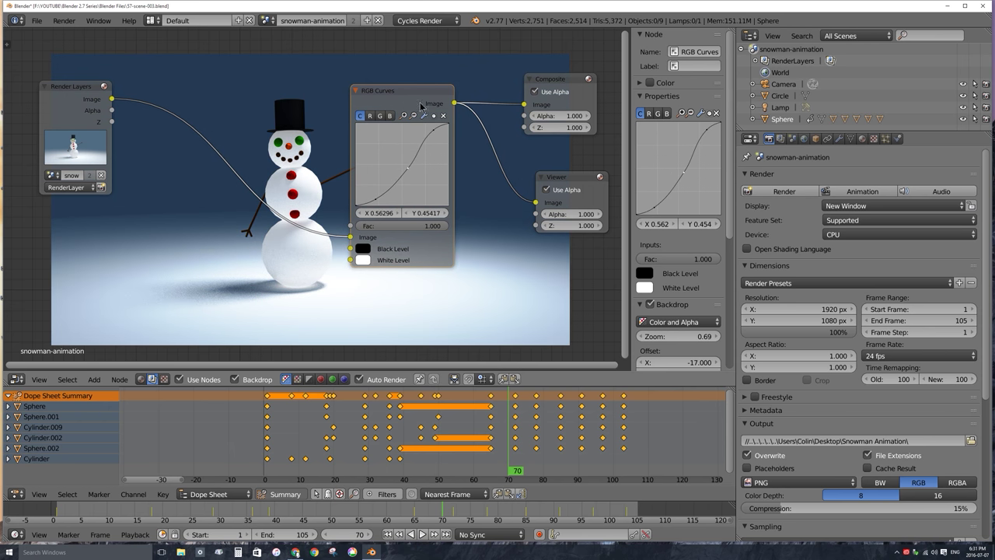
- Shape the red channel curve into an S with points at about (0.32, 0.15) and (0.76, 0.88)
{"action": "left_click", "coordinate": [378, 116]}
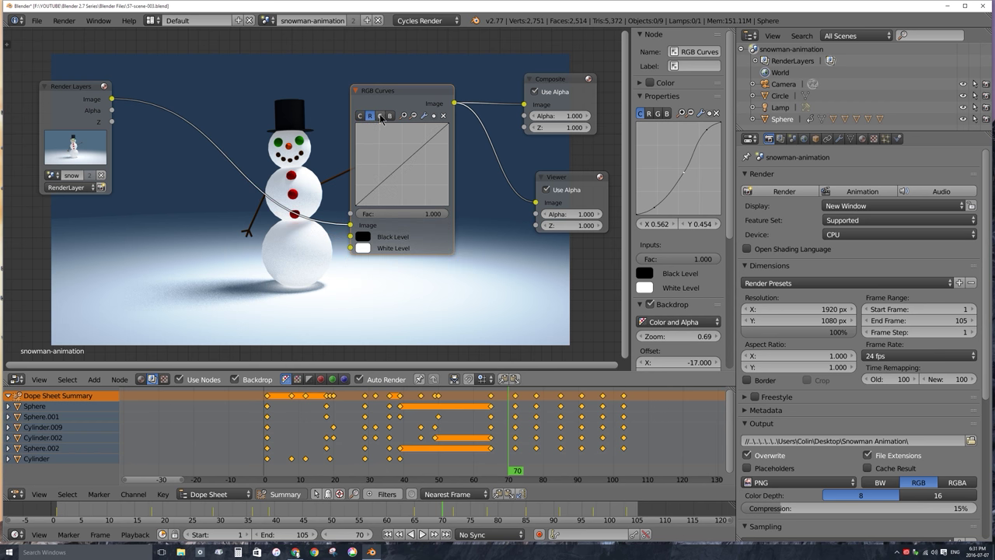
{"action": "left_click", "coordinate": [369, 115]}
{"action": "left_click_drag", "start_coordinate": [389, 185], "coordinate": [388, 192]}
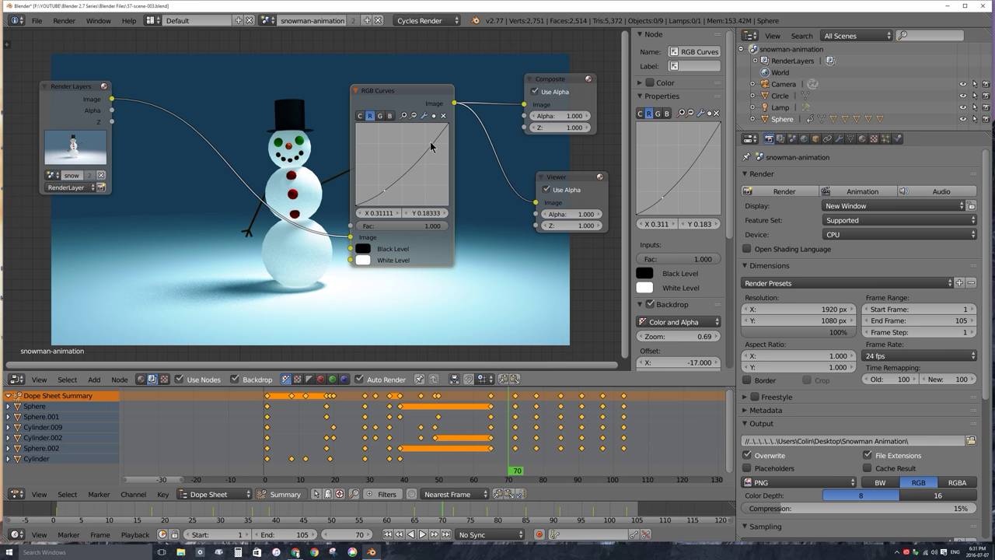
{"action": "left_click_drag", "start_coordinate": [429, 146], "coordinate": [426, 133]}
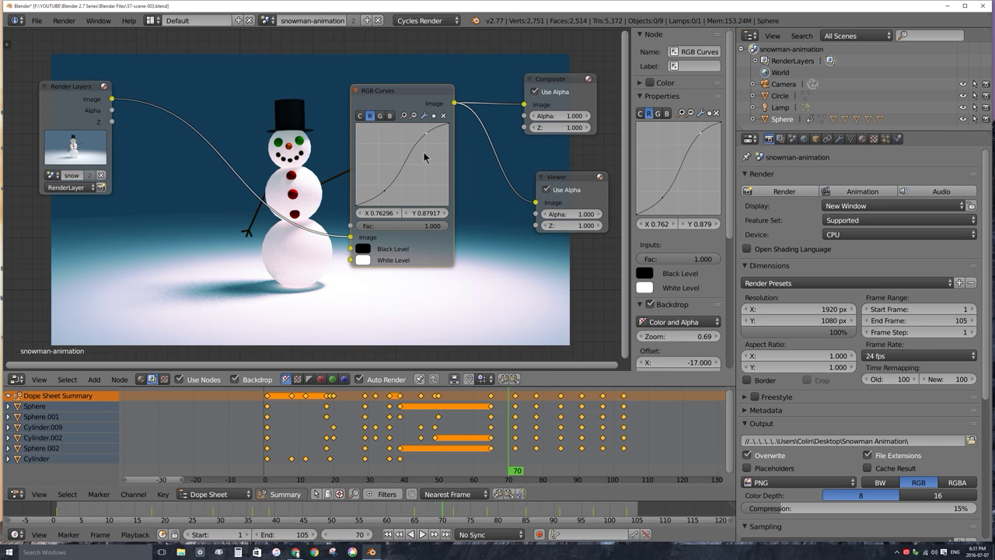
{"action": "left_click_drag", "start_coordinate": [387, 192], "coordinate": [387, 195]}
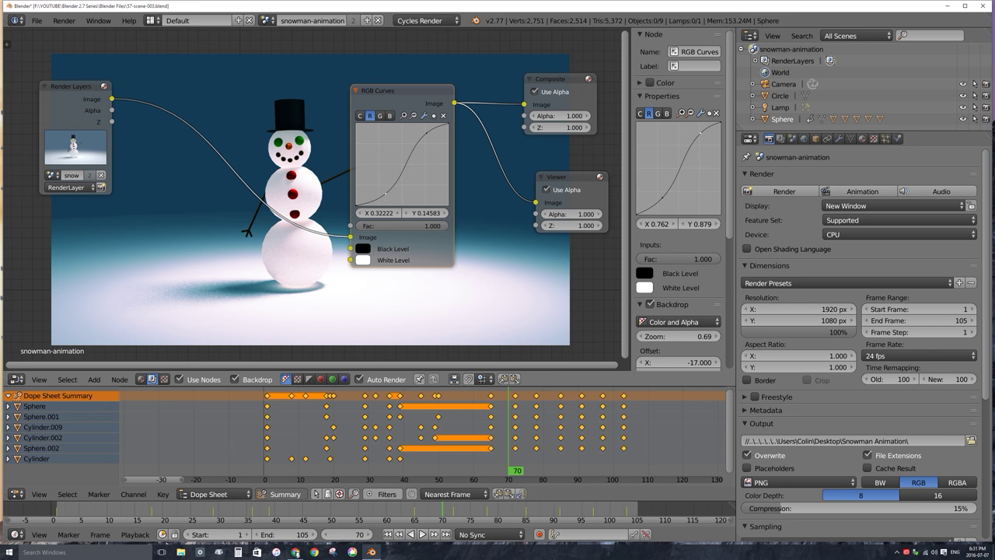
- Raise the green channel curve with a point at about X 0.43, Y 0.50
{"action": "left_click", "coordinate": [380, 115]}
{"action": "left_click_drag", "start_coordinate": [400, 180], "coordinate": [395, 166]}
{"action": "scroll", "coordinate": [314, 189], "scroll_direction": "down", "scroll_amount": 2}
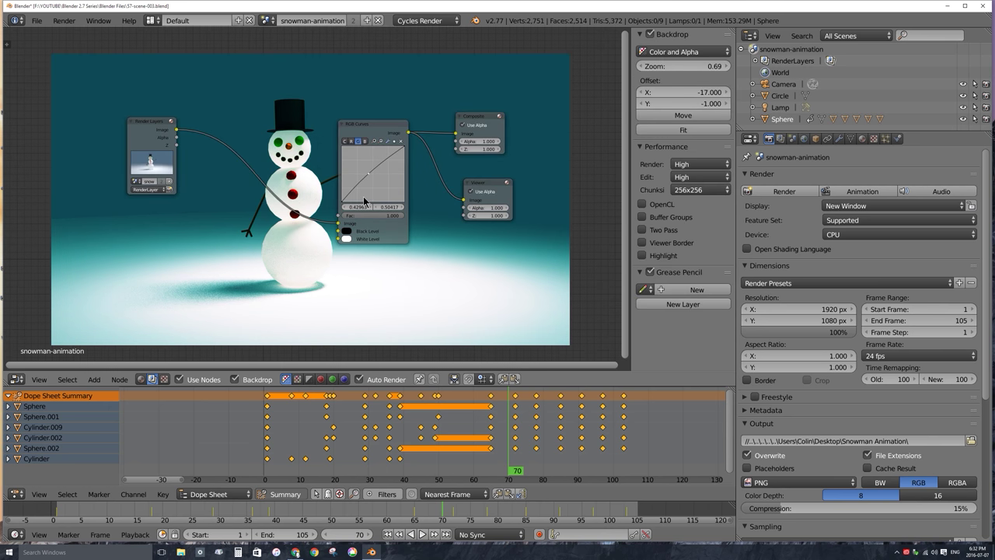
{"action": "scroll", "coordinate": [315, 188], "scroll_direction": "up", "scroll_amount": 2}
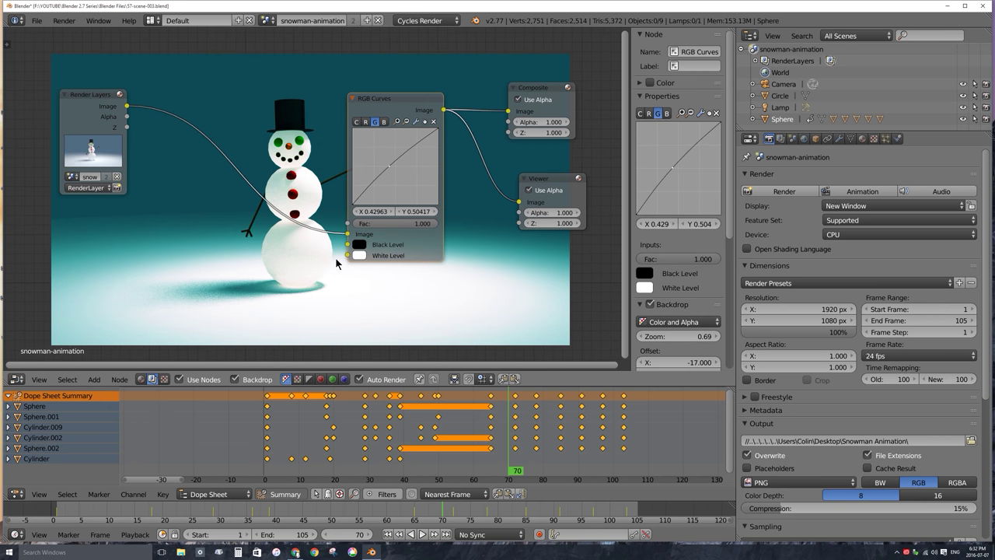
- Add a Color Balance node and insert it between the RGB Curves and Composite nodes
{"action": "key", "text": "shift+a"}
{"action": "mouse_move", "coordinate": [290, 174]}
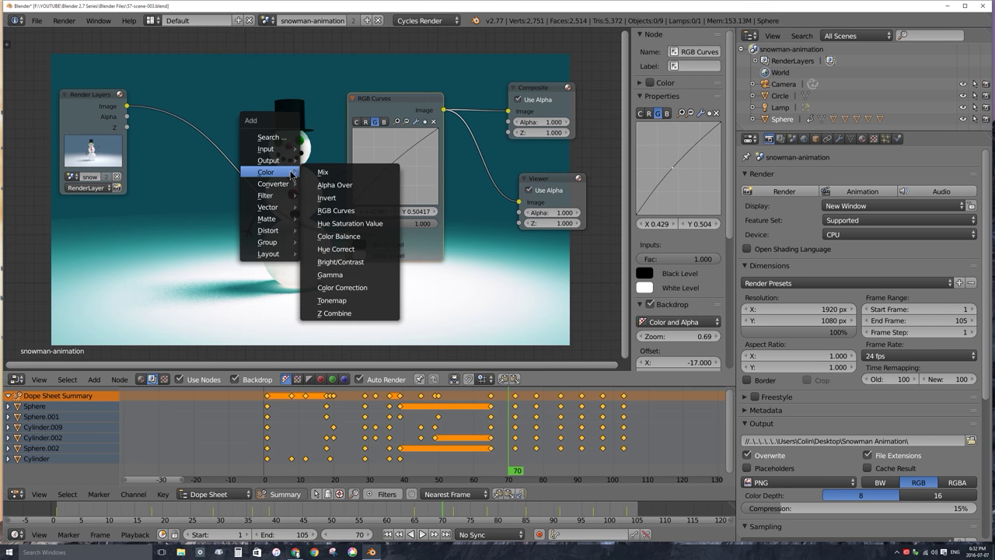
{"action": "left_click", "coordinate": [351, 240]}
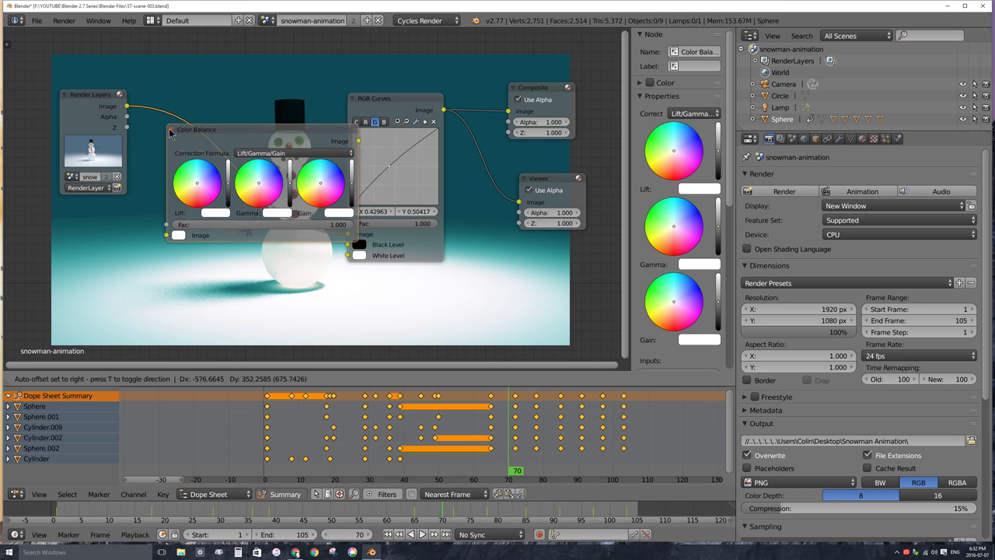
{"action": "left_click_drag", "start_coordinate": [369, 155], "coordinate": [381, 74]}
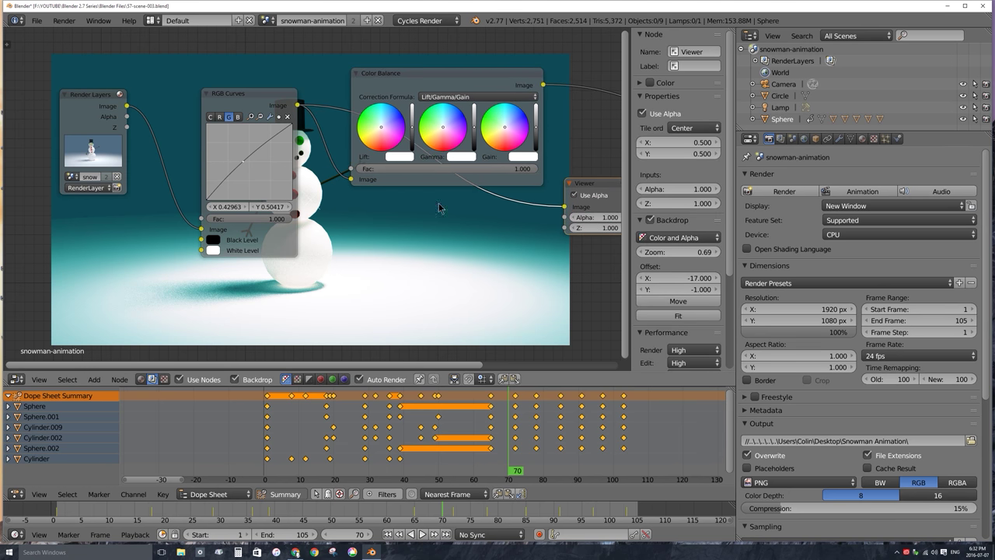
{"action": "middle_click_drag", "start_coordinate": [496, 94], "coordinate": [418, 96]}
{"action": "scroll", "coordinate": [414, 158], "scroll_direction": "down", "scroll_amount": 1}
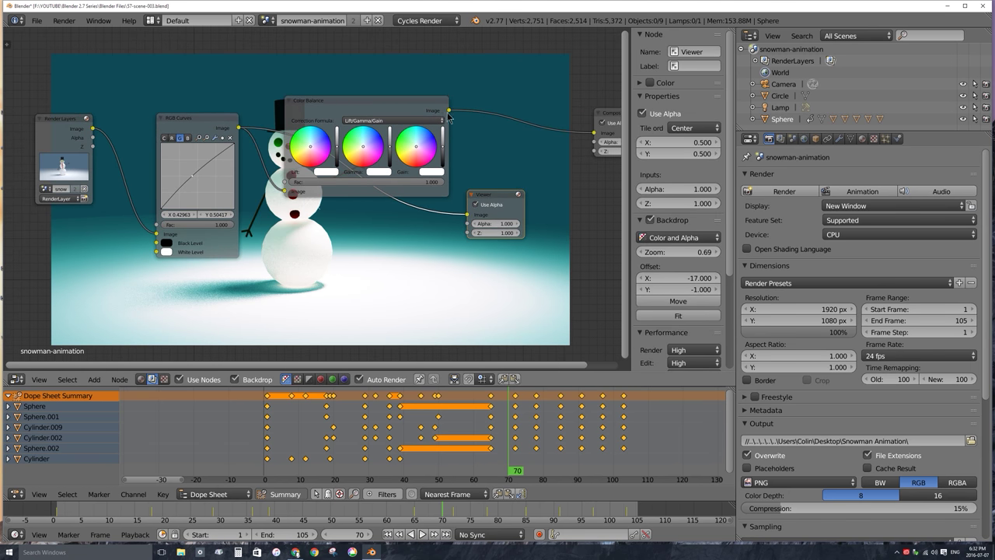
- Link the Color Balance Image output to the Viewer and shift its color wheels, tinting the gain slightly pink
{"action": "left_click_drag", "start_coordinate": [448, 111], "coordinate": [533, 183]}
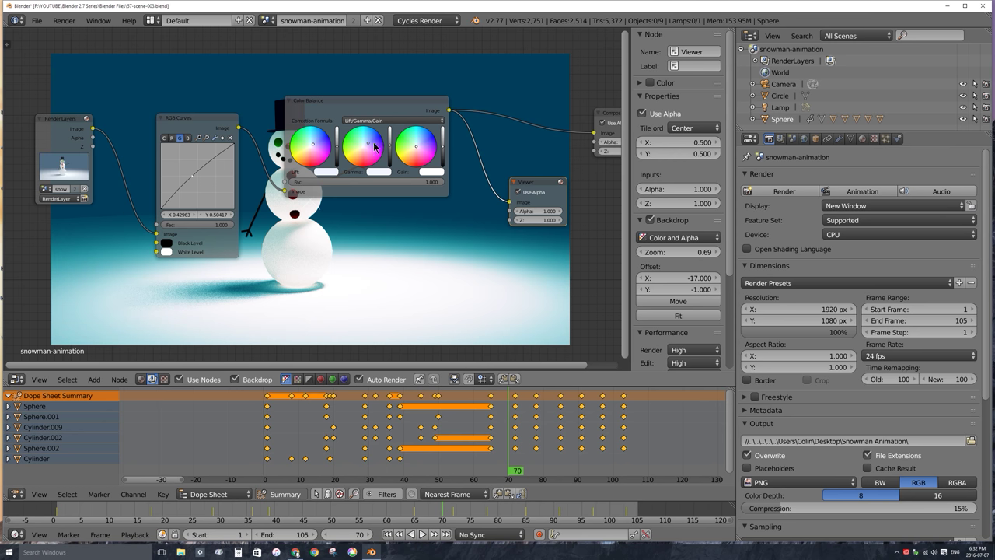
{"action": "left_click_drag", "start_coordinate": [417, 153], "coordinate": [420, 148]}
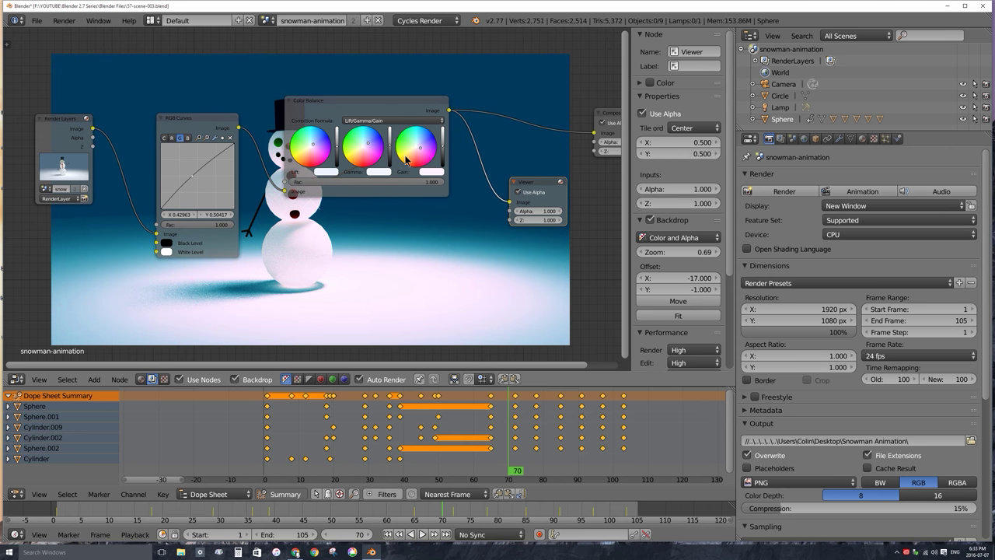
- Insert a Lens Distortion node between the Color Balance and Composite nodes and link its Image output to the Viewer
{"action": "left_click_drag", "start_coordinate": [533, 188], "coordinate": [607, 179]}
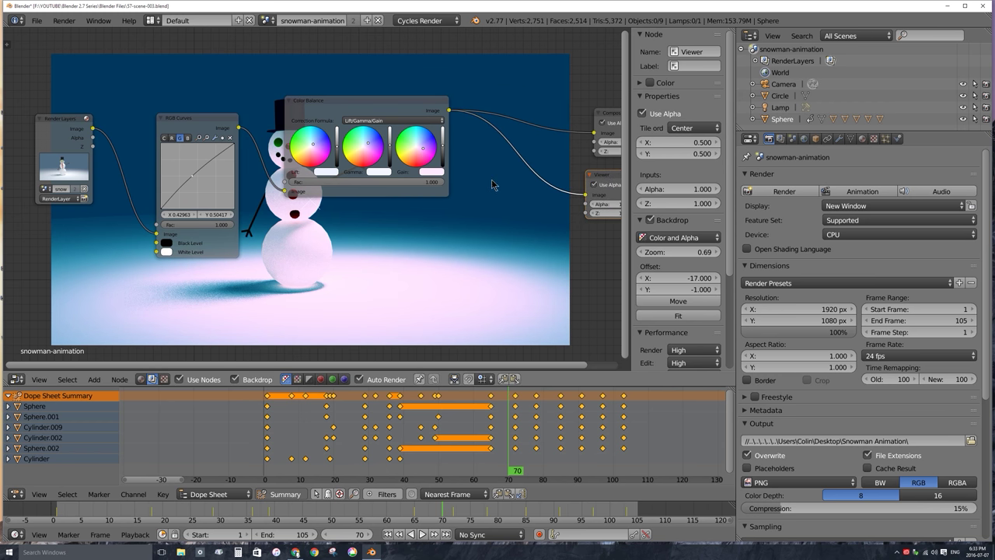
{"action": "key", "text": "shift+a"}
{"action": "mouse_move", "coordinate": [456, 161]}
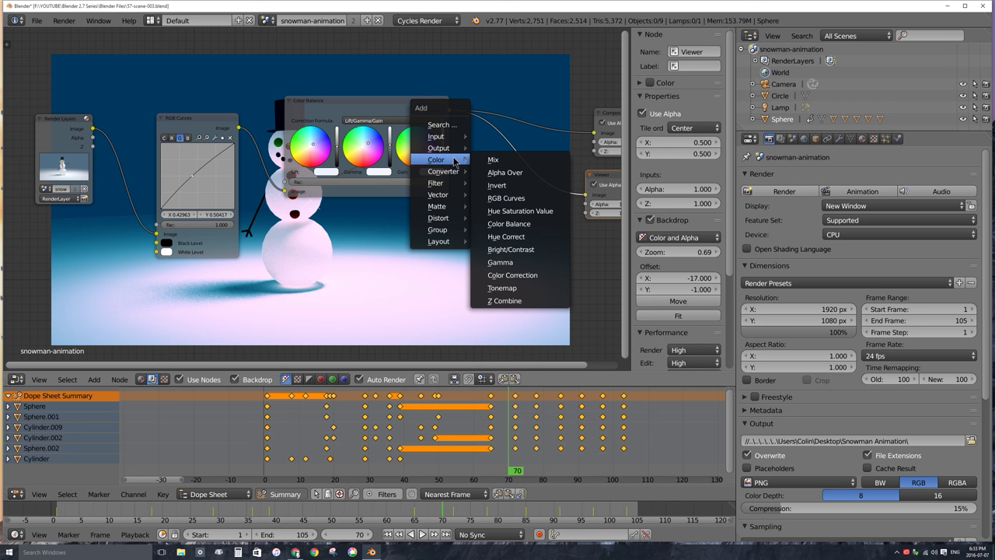
{"action": "mouse_move", "coordinate": [456, 220]}
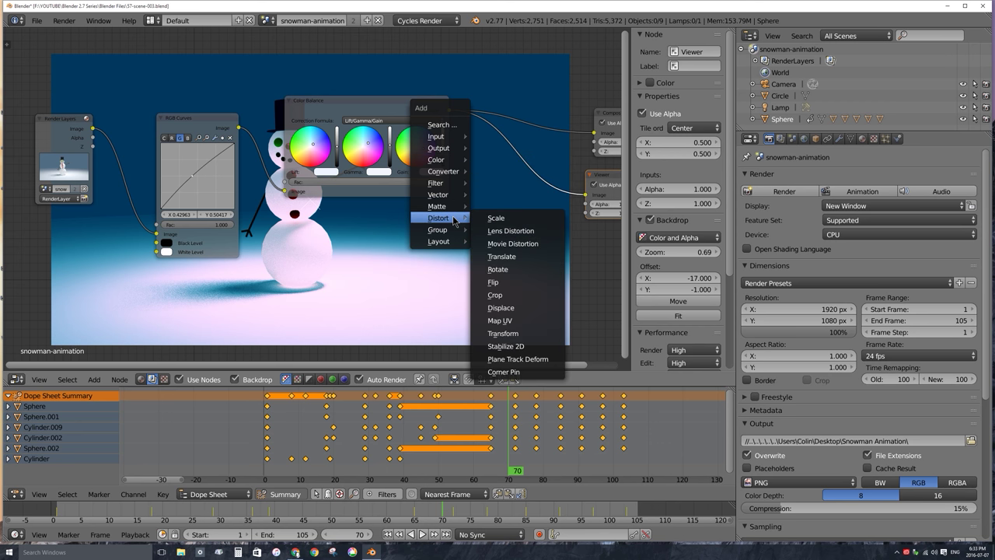
{"action": "left_click", "coordinate": [498, 231]}
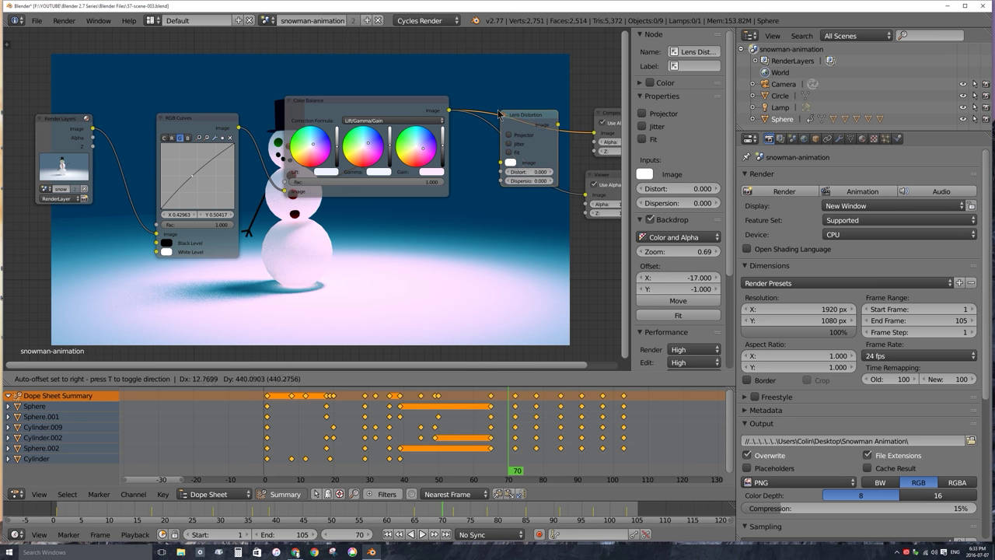
{"action": "left_click", "coordinate": [495, 113]}
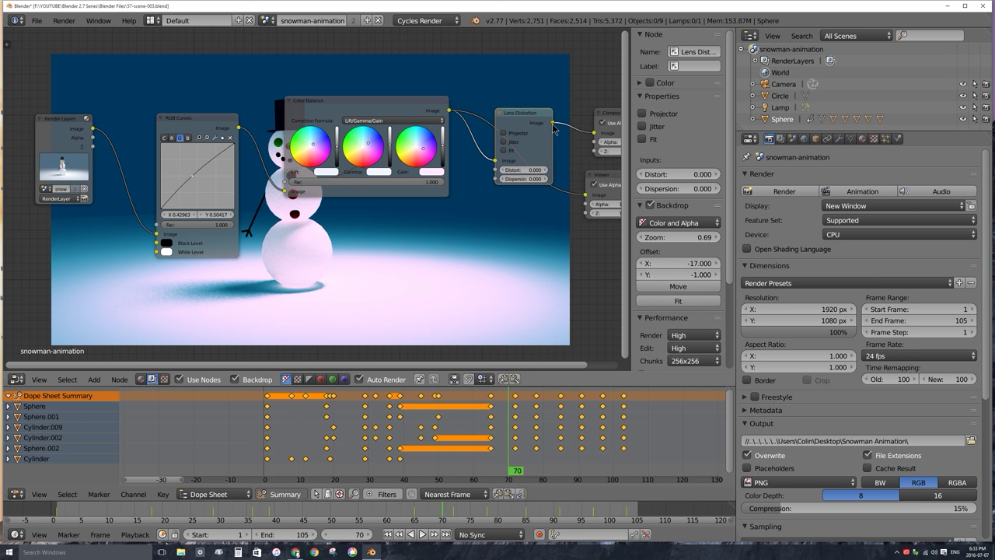
{"action": "left_click_drag", "start_coordinate": [551, 122], "coordinate": [572, 198]}
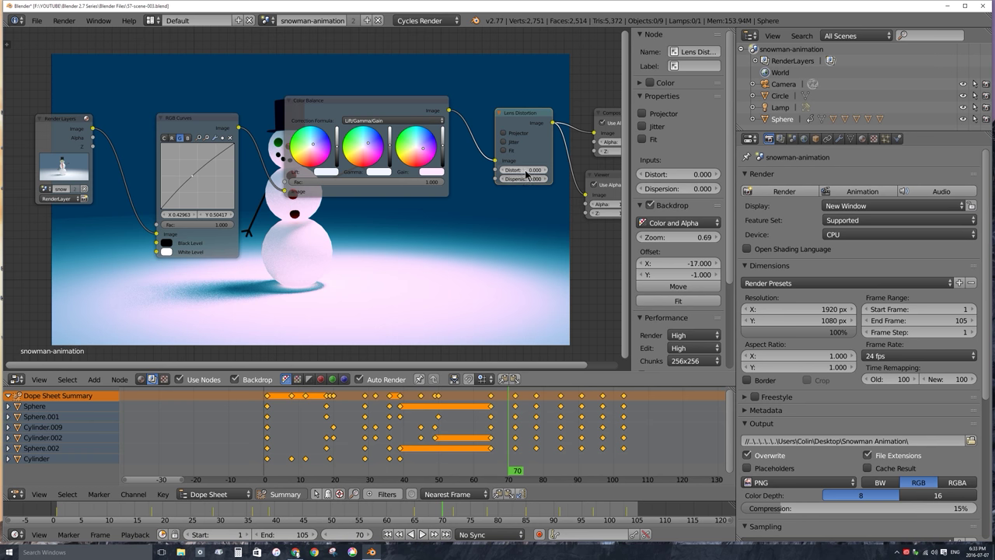
- Raise the Lens Distortion node's Distort to 1.000 and enable its Fit option
{"action": "scroll", "coordinate": [544, 167], "scroll_direction": "up", "scroll_amount": 2}
{"action": "middle_click_drag", "start_coordinate": [544, 167], "coordinate": [366, 309]}
{"action": "scroll", "coordinate": [404, 282], "scroll_direction": "up", "scroll_amount": 1}
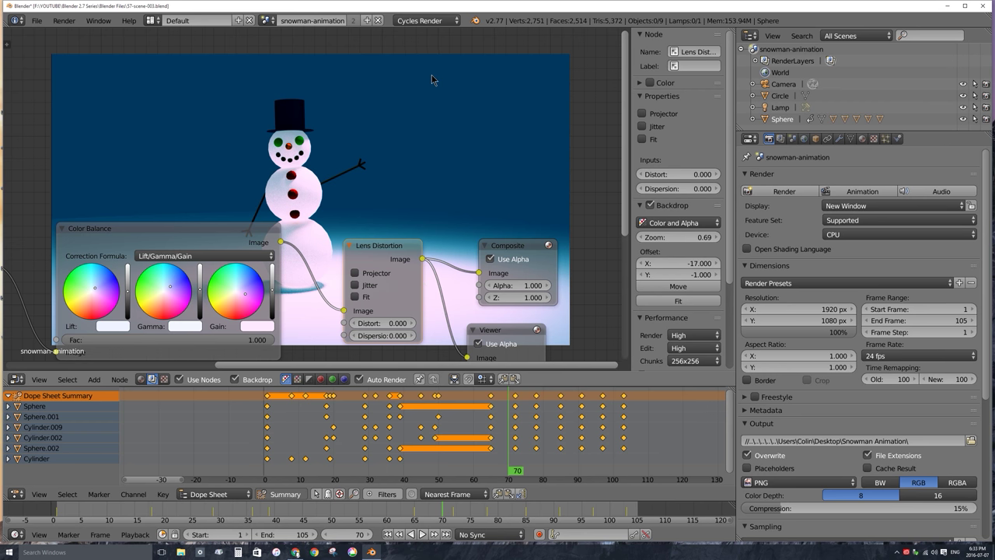
{"action": "left_click", "coordinate": [385, 322]}
{"action": "type", "text": "0.9"}
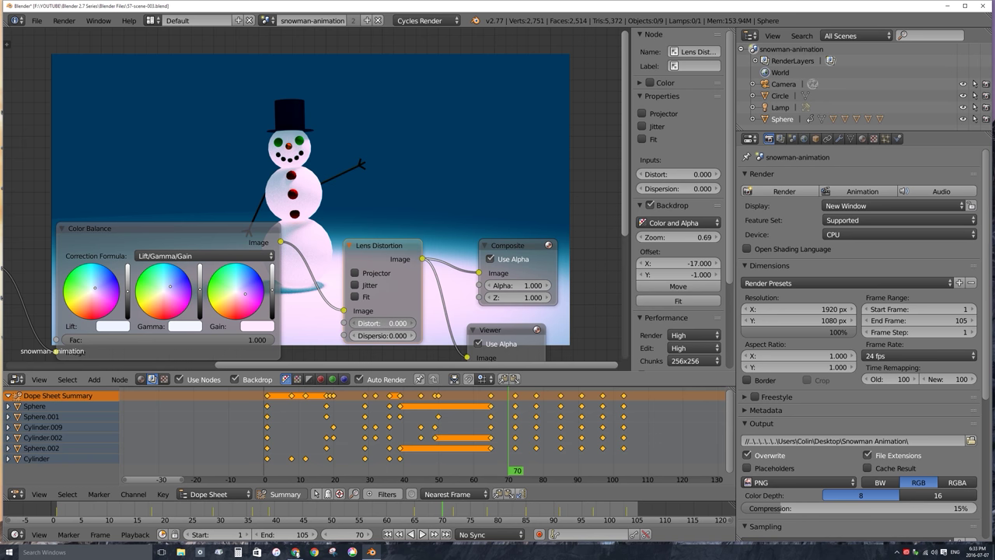
{"action": "key", "text": "Return"}
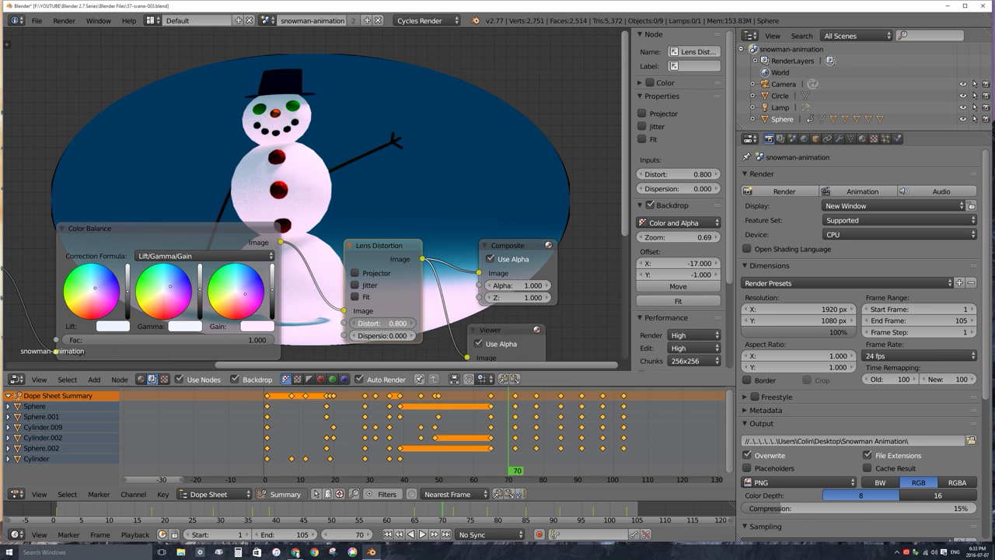
{"action": "scroll", "coordinate": [384, 333], "scroll_direction": "down", "scroll_amount": 1, "text": "ctrl"}
{"action": "scroll", "coordinate": [384, 330], "scroll_direction": "up", "scroll_amount": 2, "text": "ctrl"}
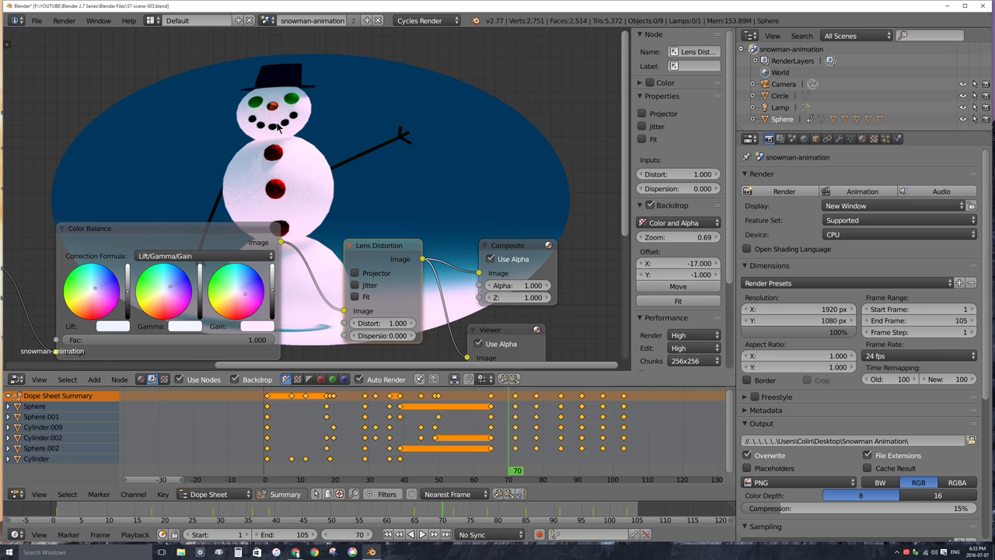
{"action": "left_click", "coordinate": [357, 298]}
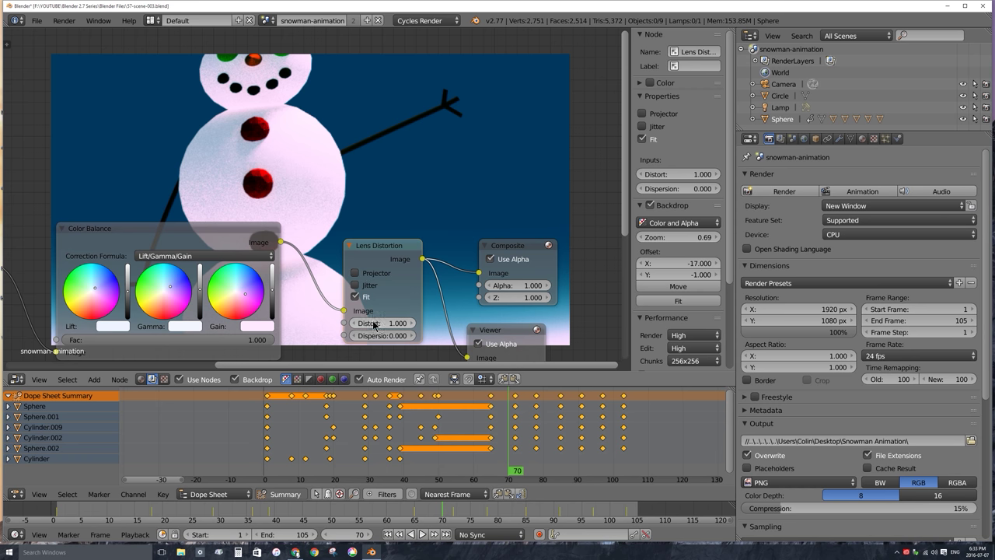
- Try a Distort of -0.999 on the Lens Distortion node and settle on -0.699
{"action": "left_click", "coordinate": [381, 323]}
{"action": "type", "text": "-0.4"}
{"action": "key", "text": "Return"}
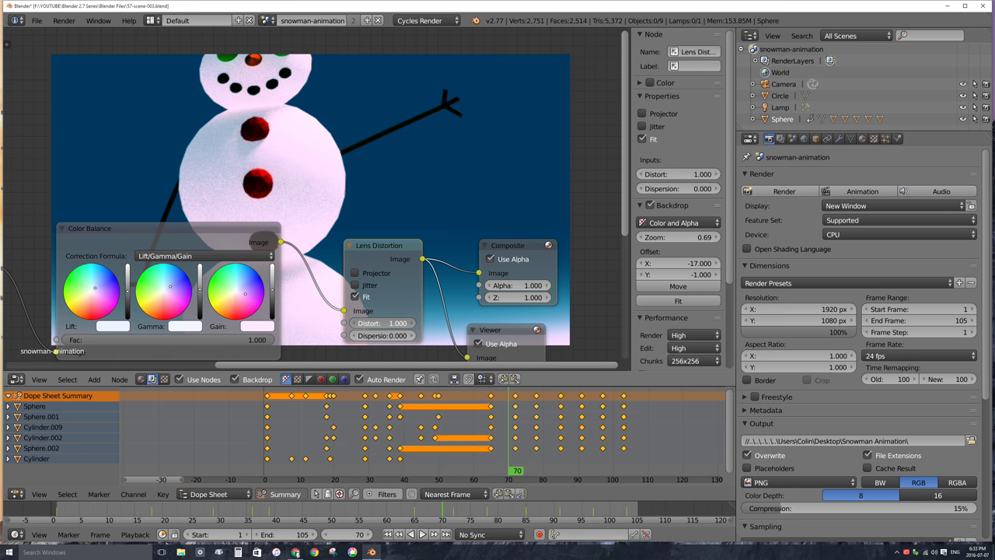
{"action": "left_click_drag", "start_coordinate": [381, 323], "coordinate": [342, 323]}
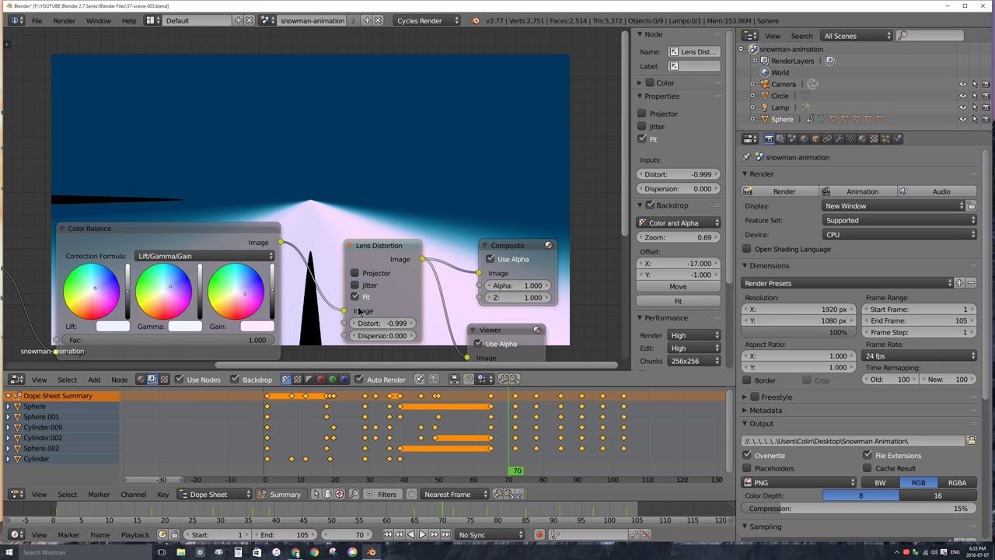
{"action": "left_click_drag", "start_coordinate": [376, 322], "coordinate": [378, 356]}
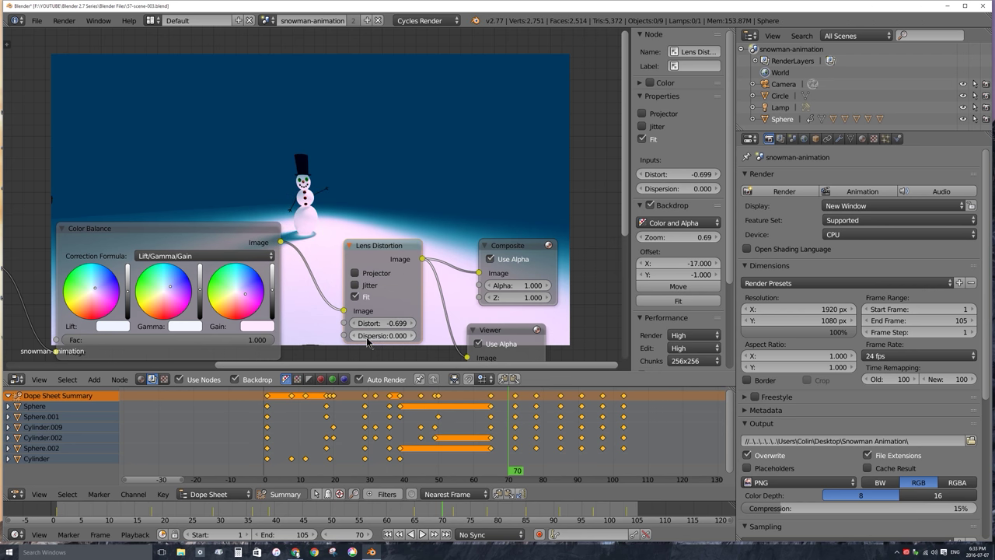
- Set the Lens Distortion node's Dispersion to 1.000 and try Projector mode on it, switching that mode off again
{"action": "left_click_drag", "start_coordinate": [423, 327], "coordinate": [381, 335]}
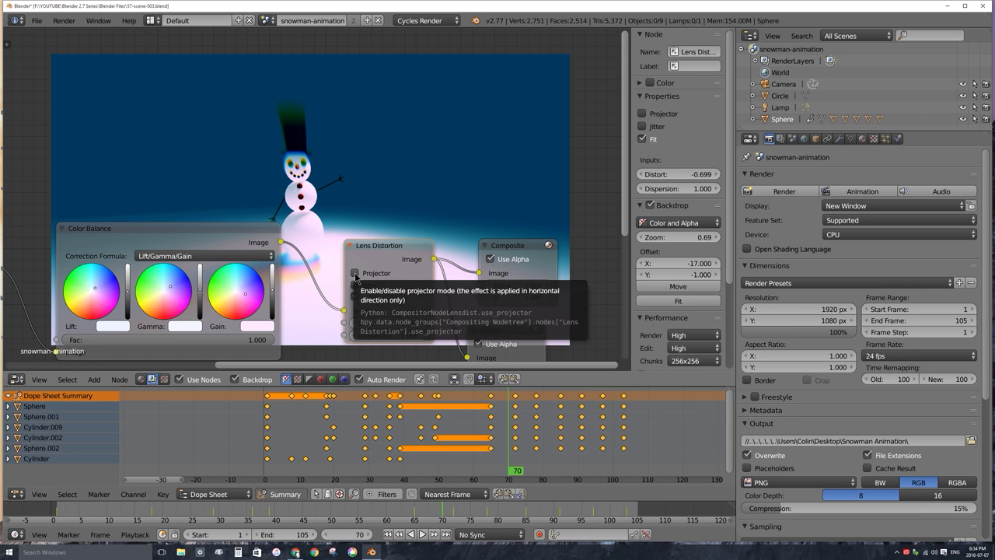
{"action": "left_click", "coordinate": [355, 273]}
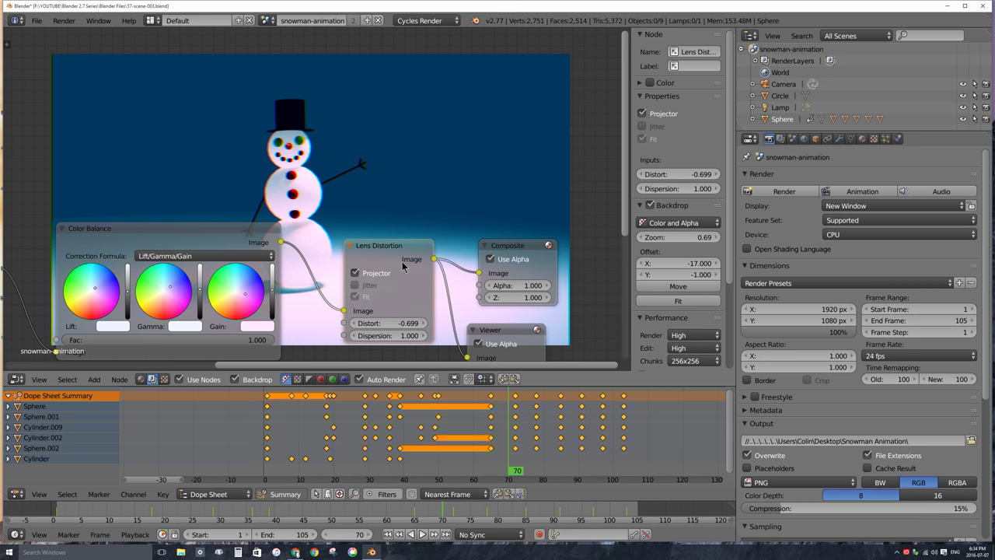
{"action": "left_click", "coordinate": [355, 274]}
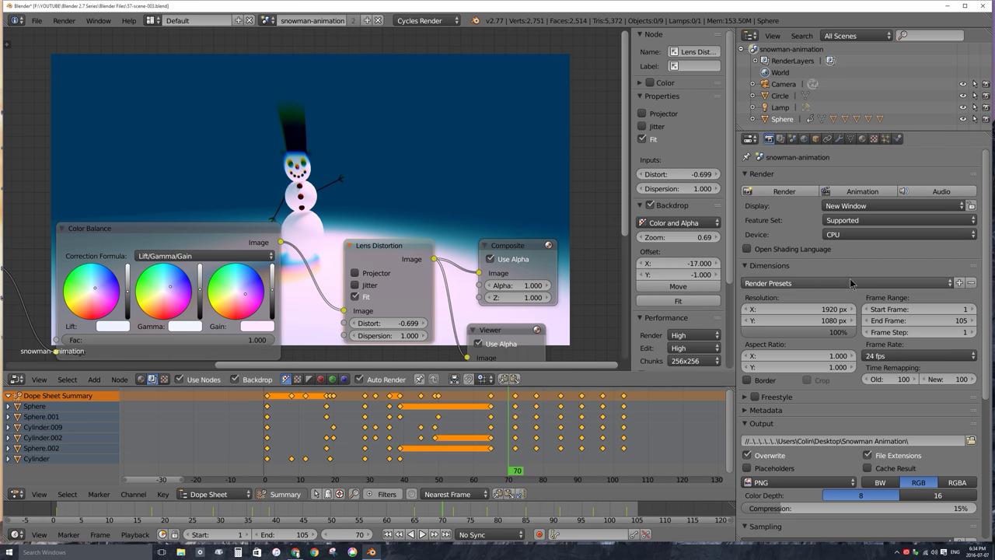
- Set the render output file format to H.264 and its encoding container format to MPEG-4
{"action": "scroll", "coordinate": [813, 410], "scroll_direction": "down", "scroll_amount": 5}
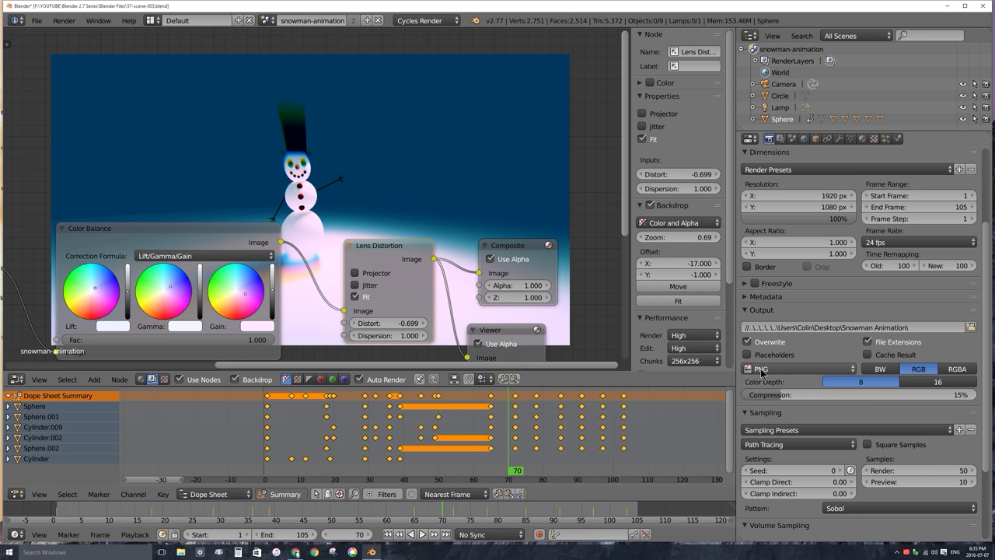
{"action": "left_click", "coordinate": [775, 370]}
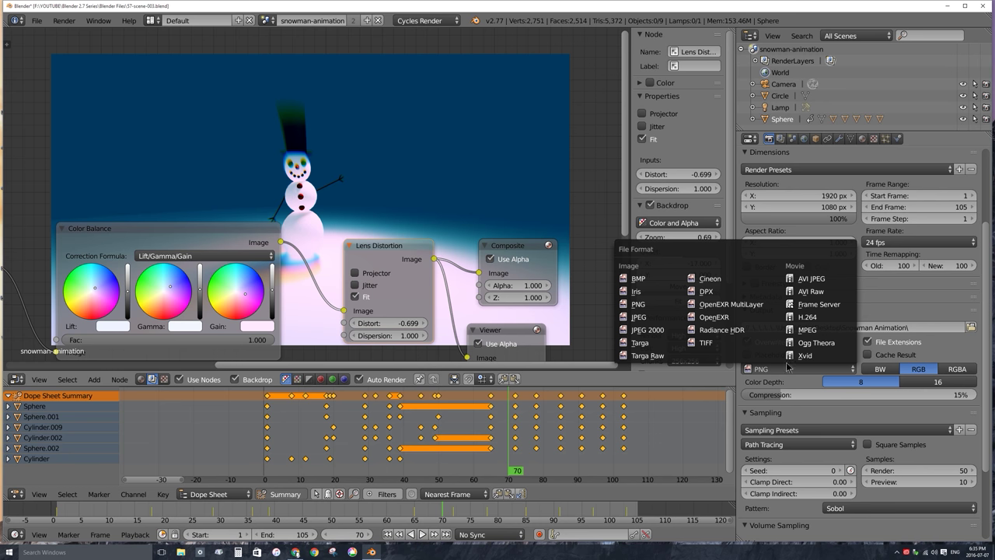
{"action": "left_click", "coordinate": [808, 317]}
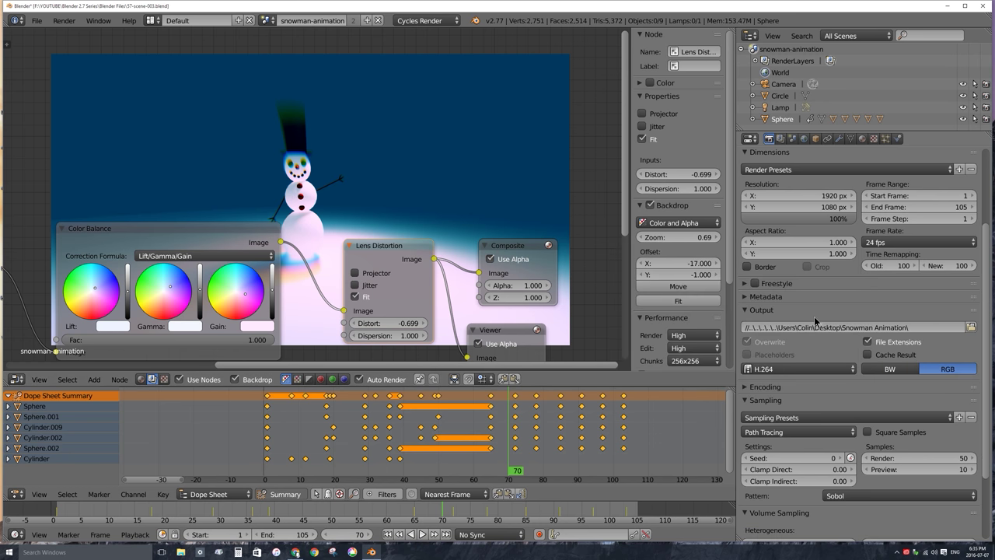
{"action": "left_click", "coordinate": [745, 387]}
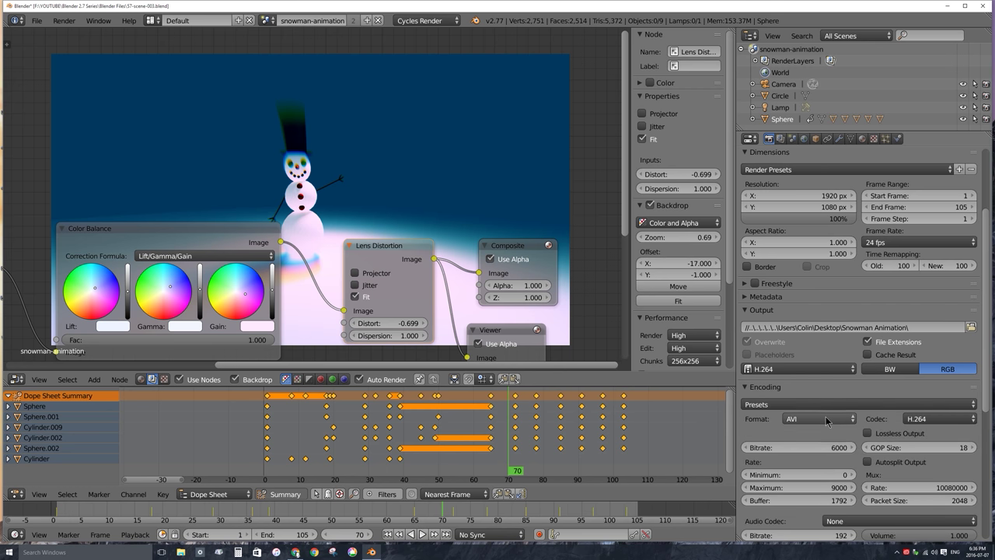
{"action": "scroll", "coordinate": [984, 359], "scroll_direction": "down", "scroll_amount": 5}
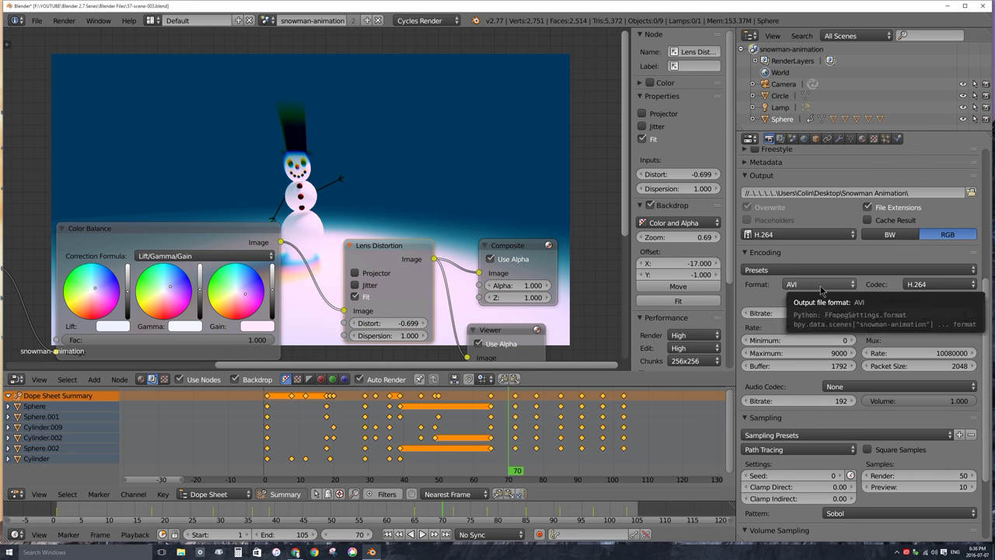
{"action": "left_click", "coordinate": [820, 285]}
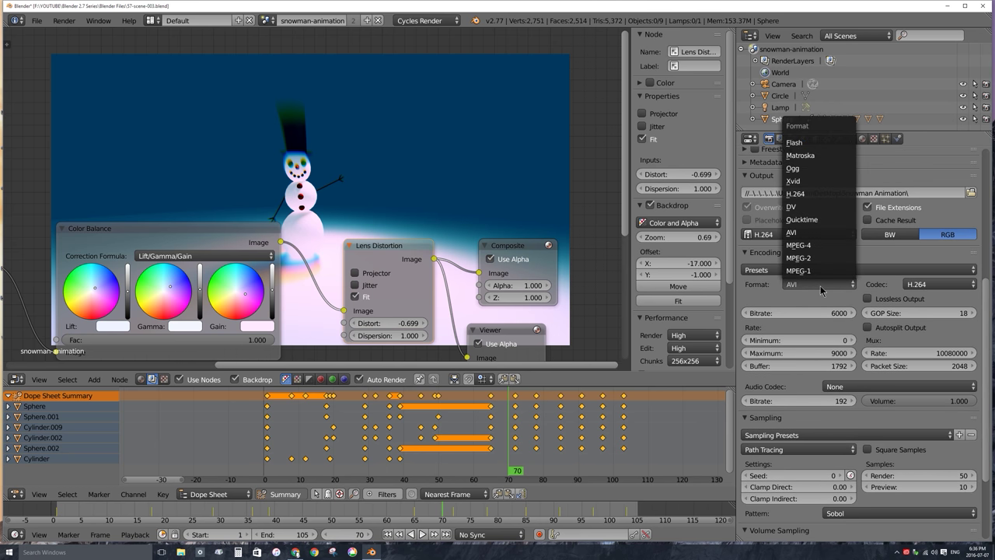
{"action": "left_click", "coordinate": [810, 246]}
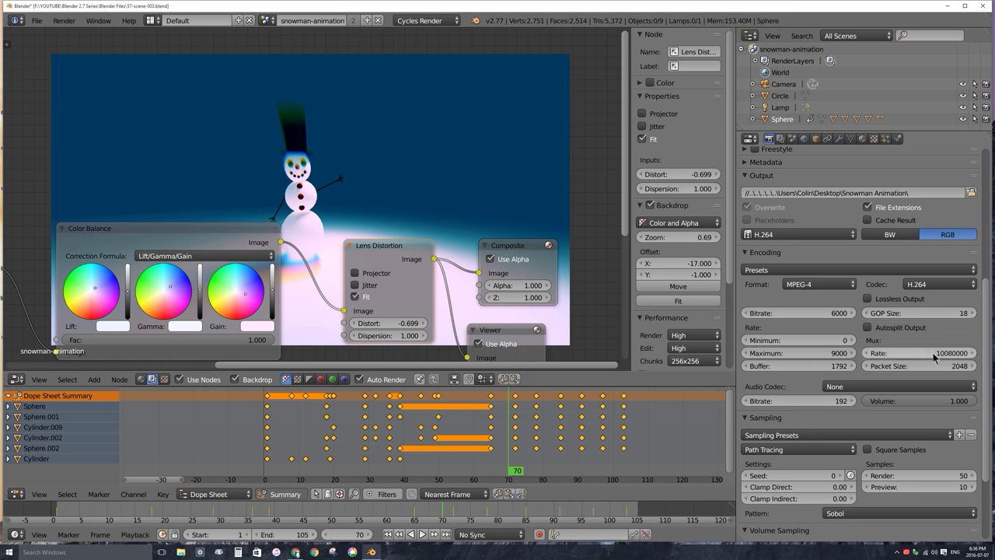
- Start a still render of frame 70 of the snowman animation
{"action": "left_click_drag", "start_coordinate": [985, 298], "coordinate": [985, 226]}
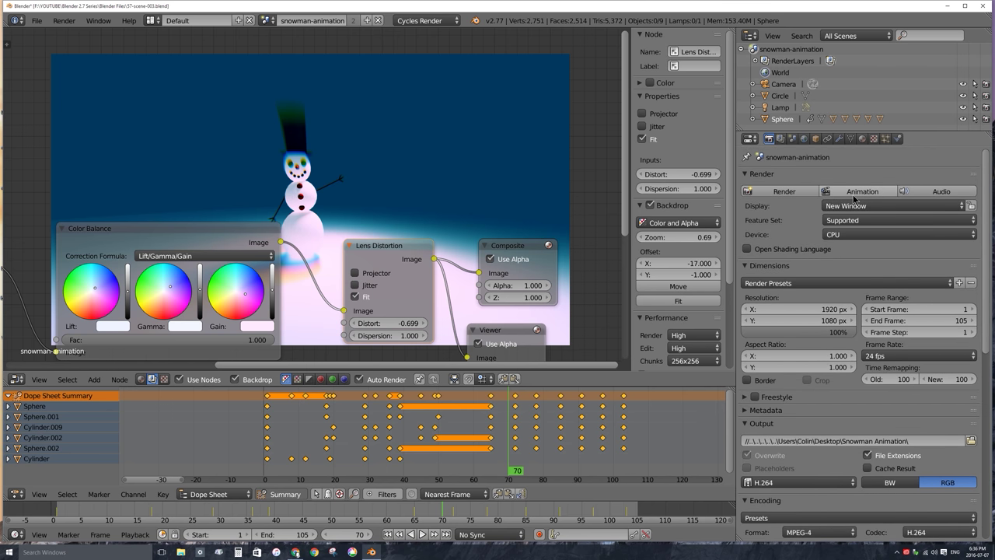
{"action": "left_click", "coordinate": [783, 191]}
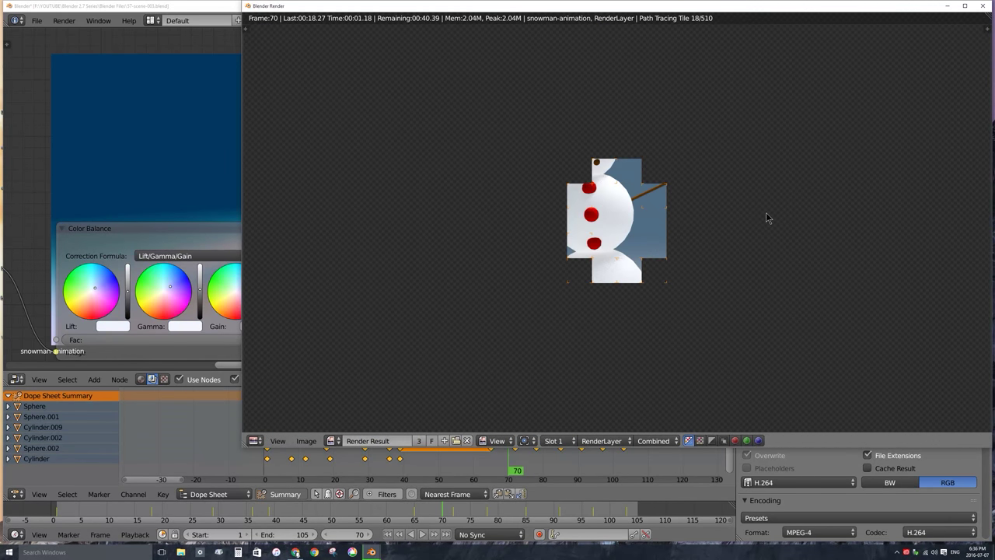